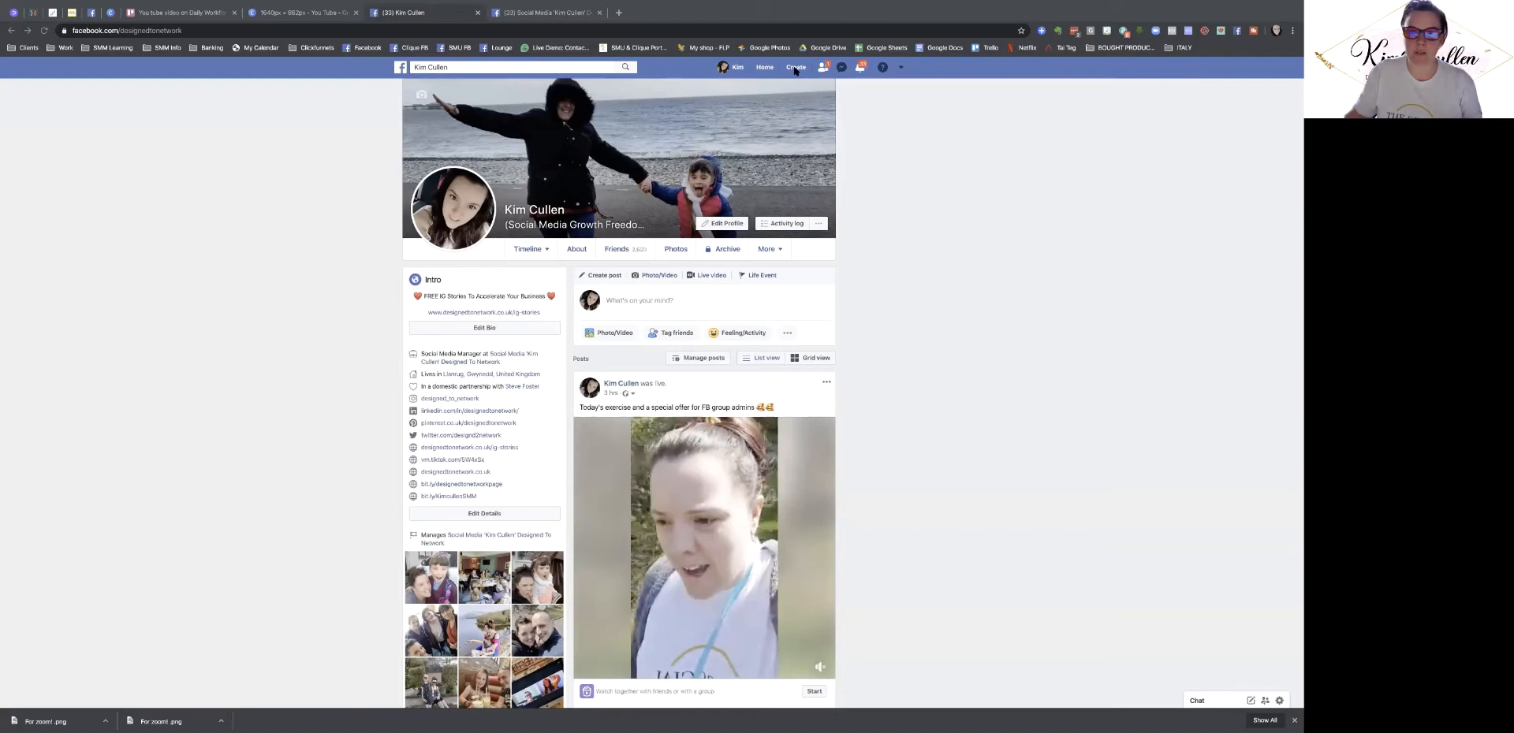
# - Check where a new group can be started: the Create options, the Groups page, and the business page's additional options
pyautogui.click(796, 68)
pyautogui.click(730, 166)
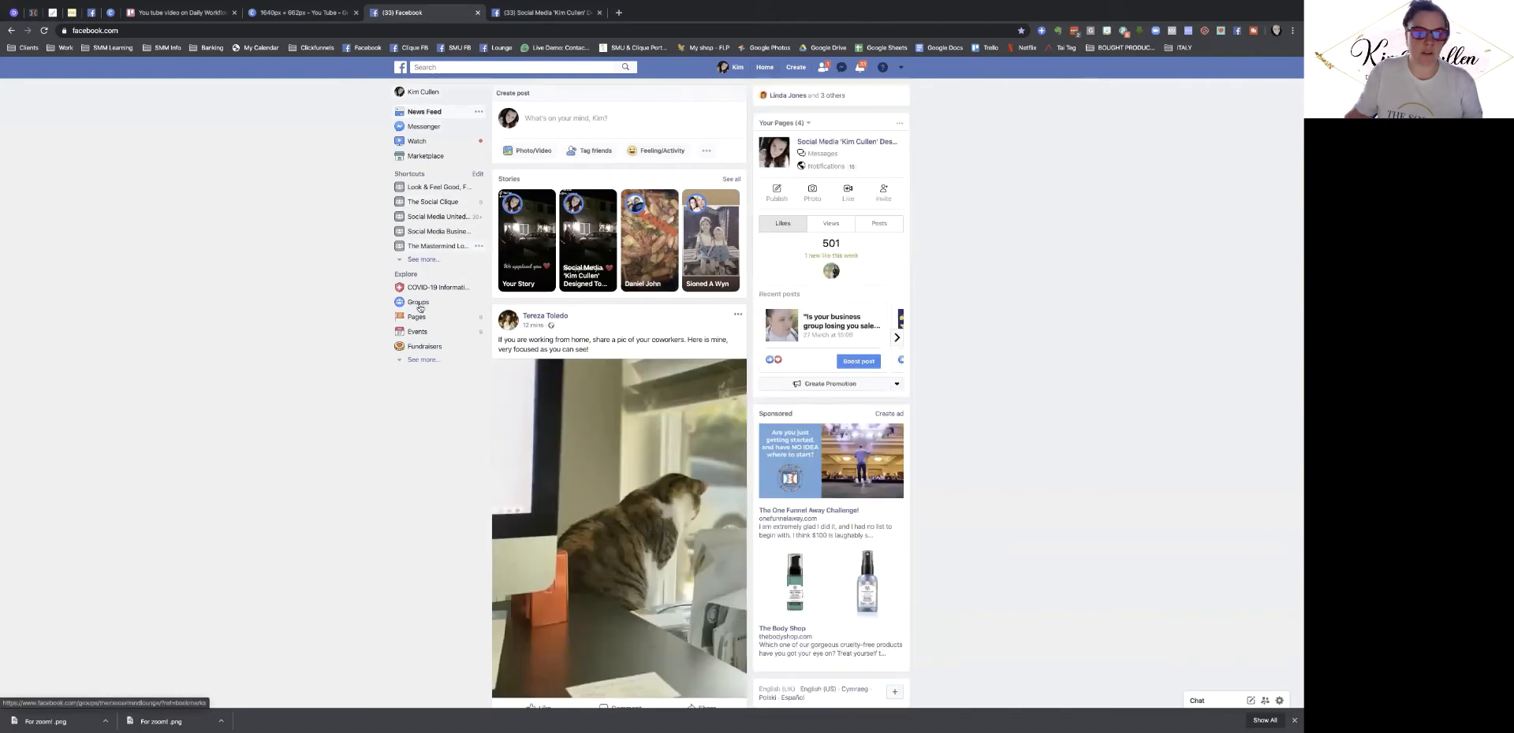
pyautogui.click(418, 303)
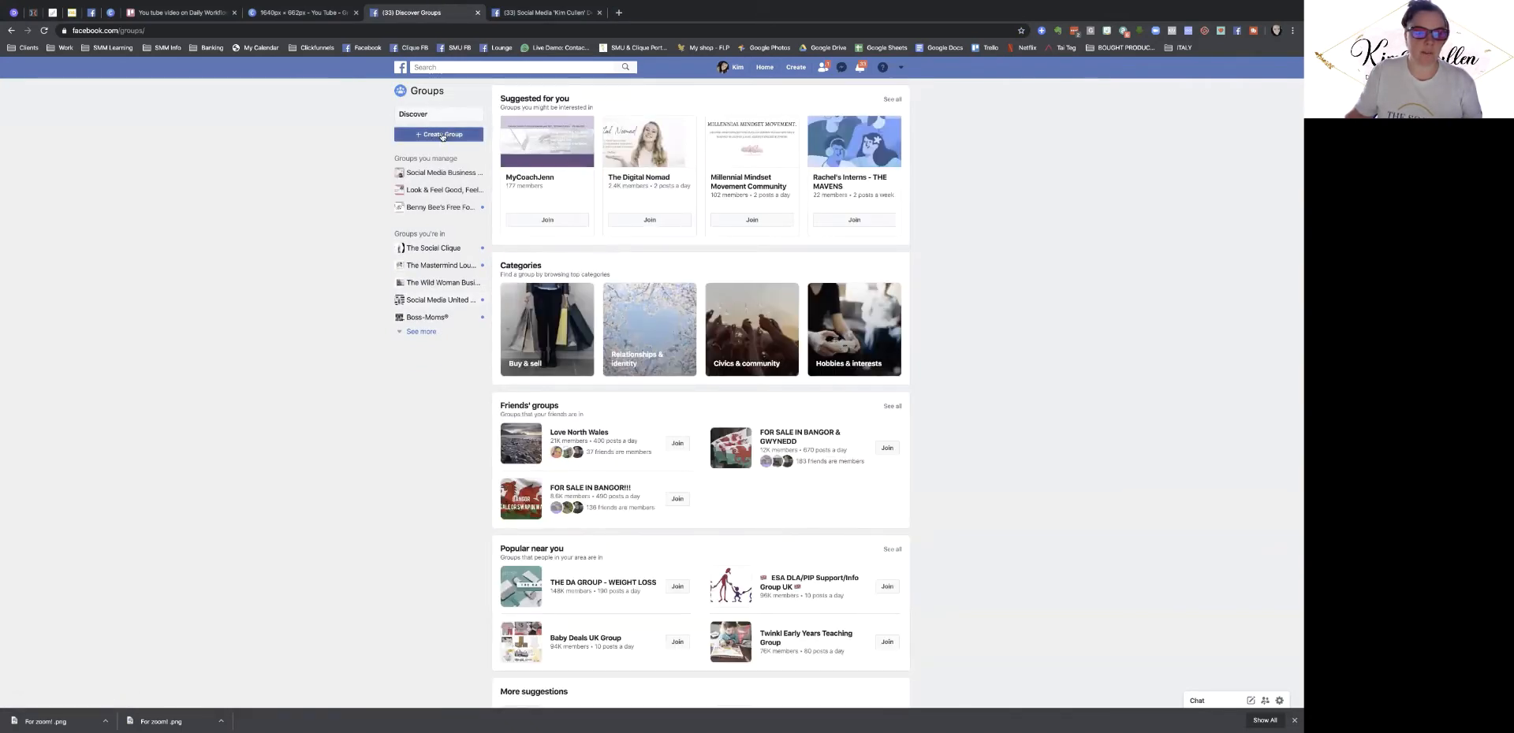
pyautogui.click(525, 12)
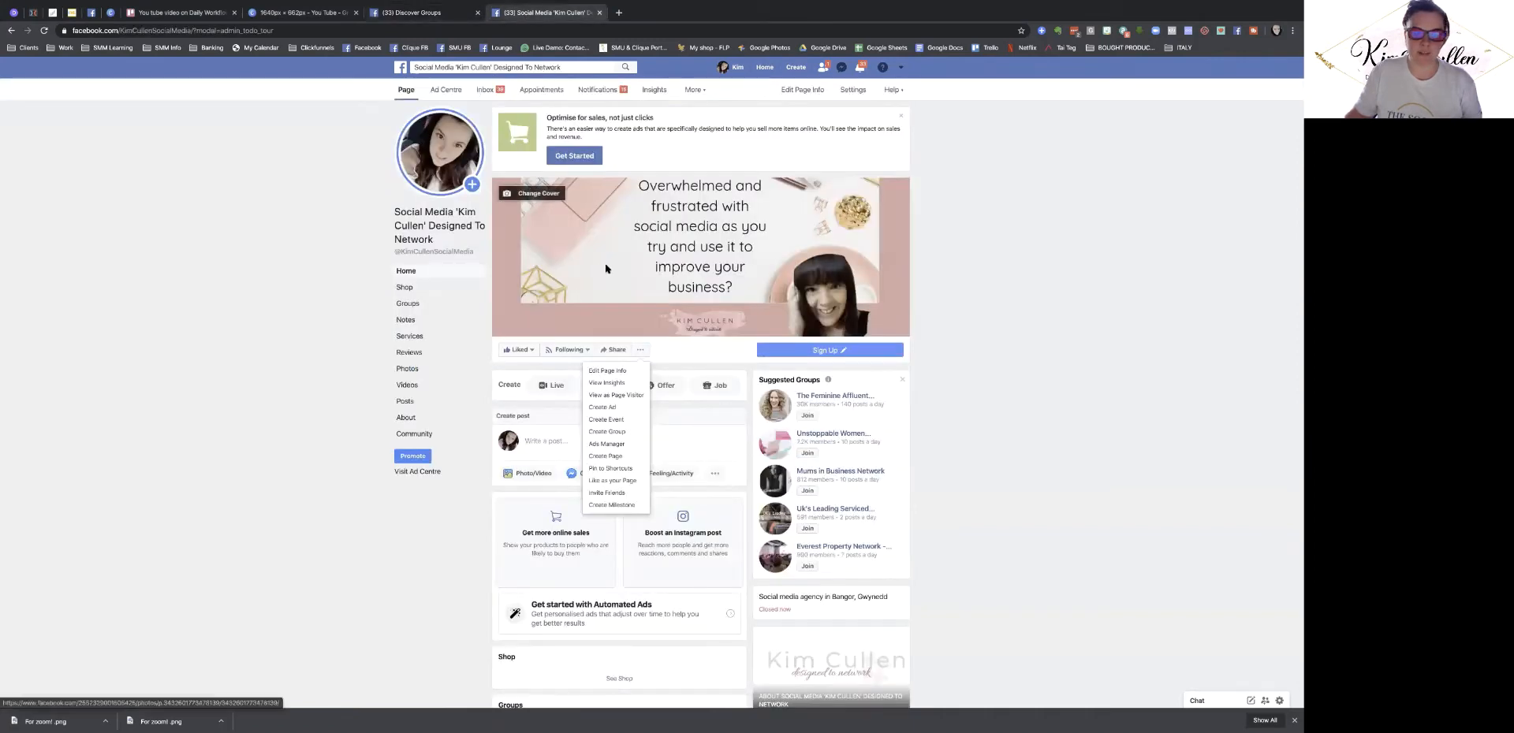
pyautogui.click(640, 349)
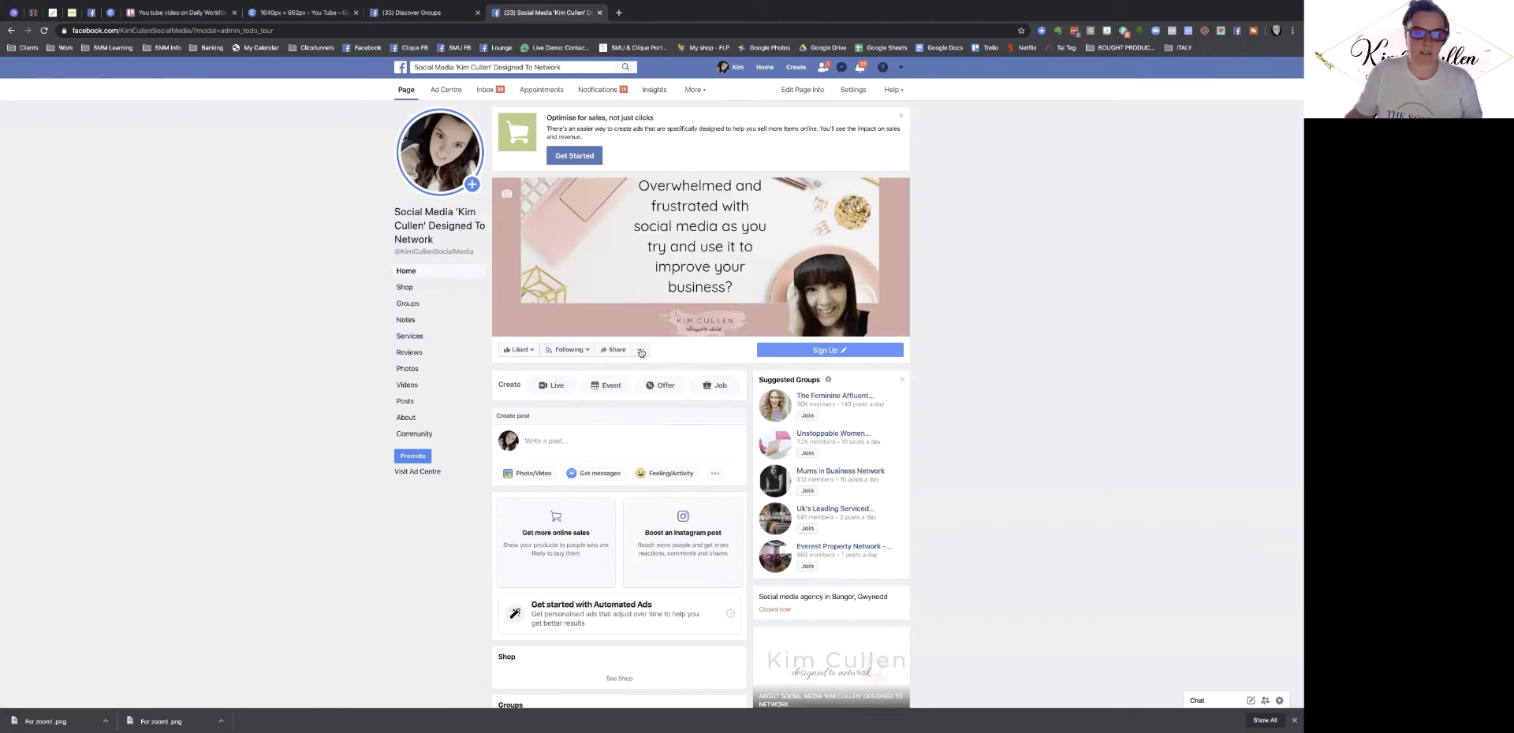
pyautogui.click(640, 351)
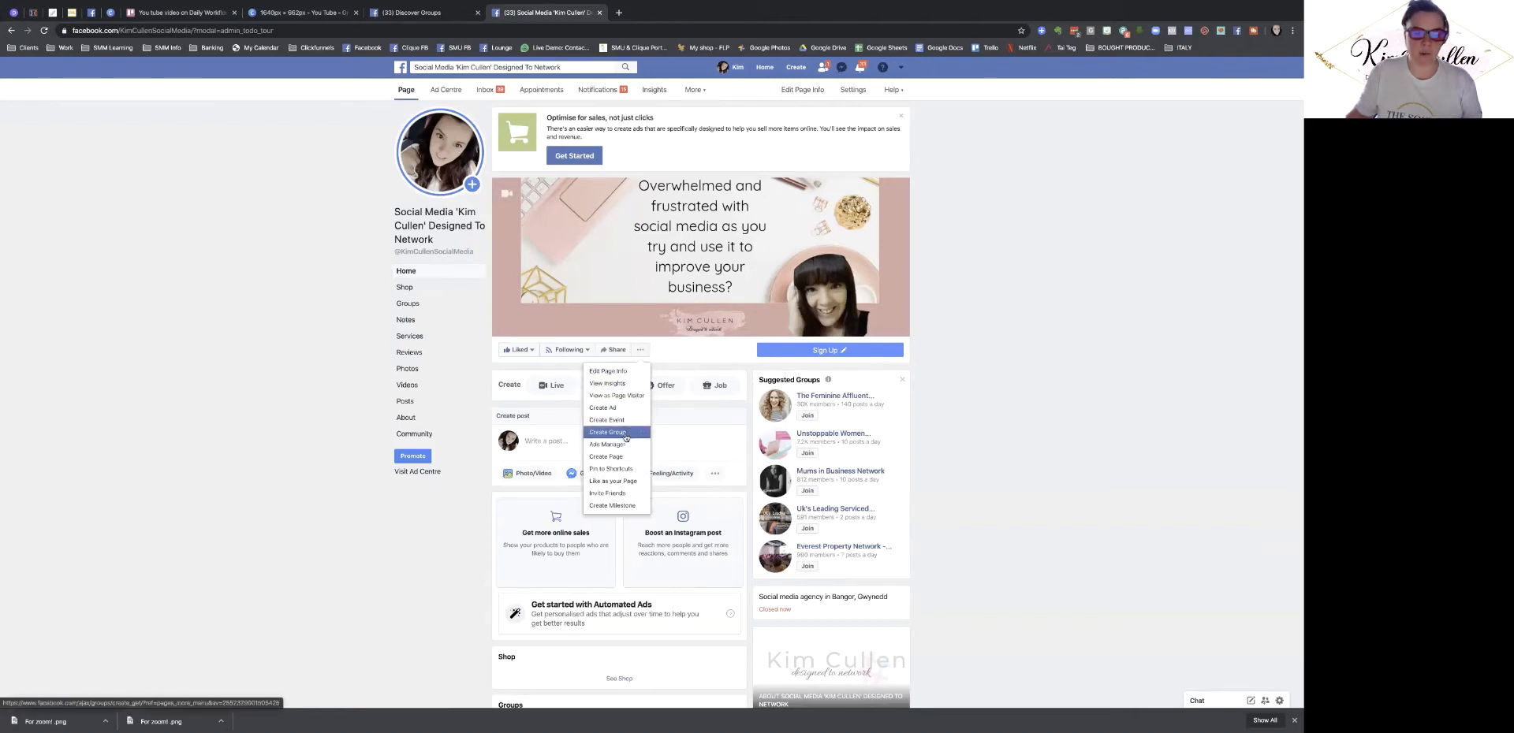
pyautogui.click(413, 14)
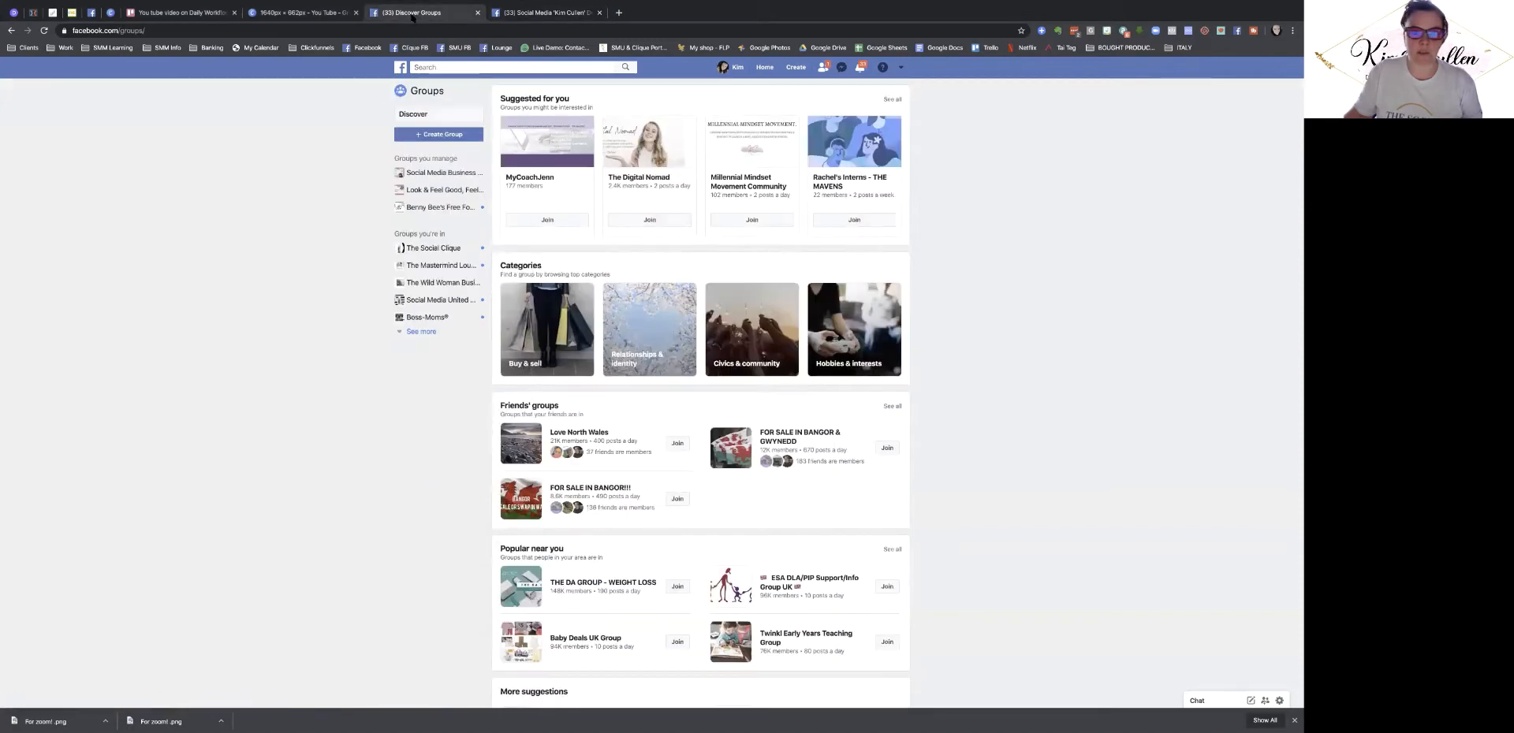
# - Start creating a new group and name it "Test group", leaving the people to add empty
pyautogui.click(795, 69)
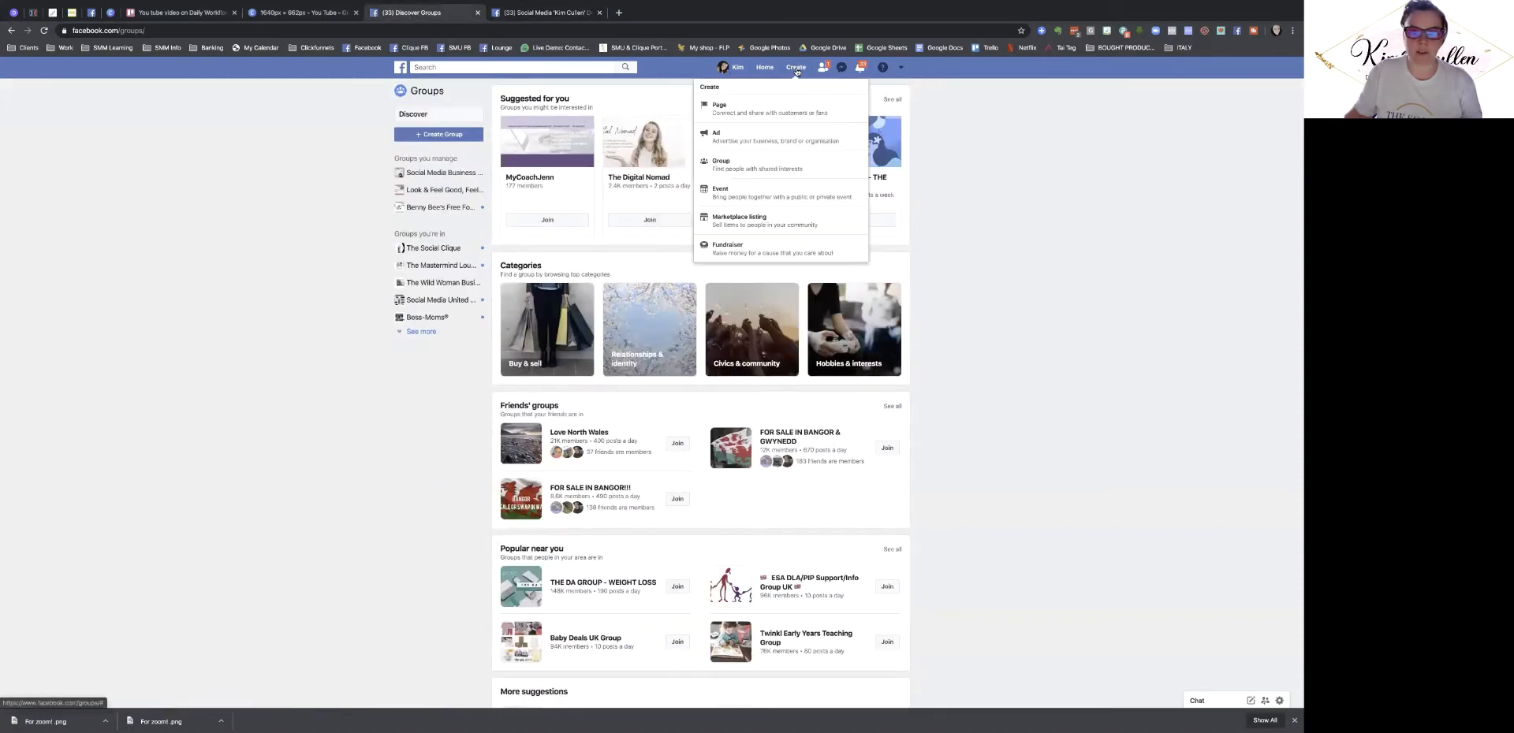
pyautogui.click(735, 175)
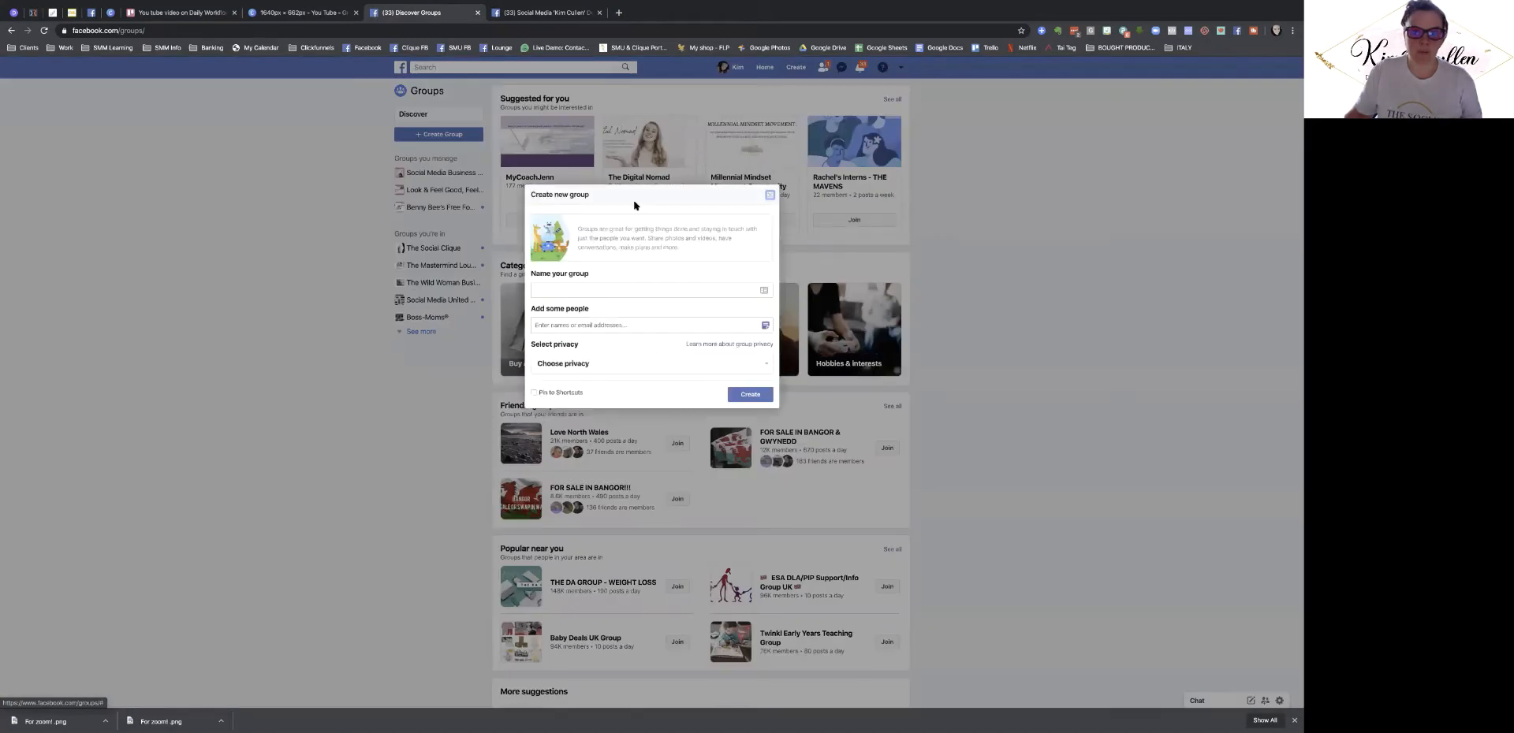
pyautogui.click(616, 290)
pyautogui.click(660, 313)
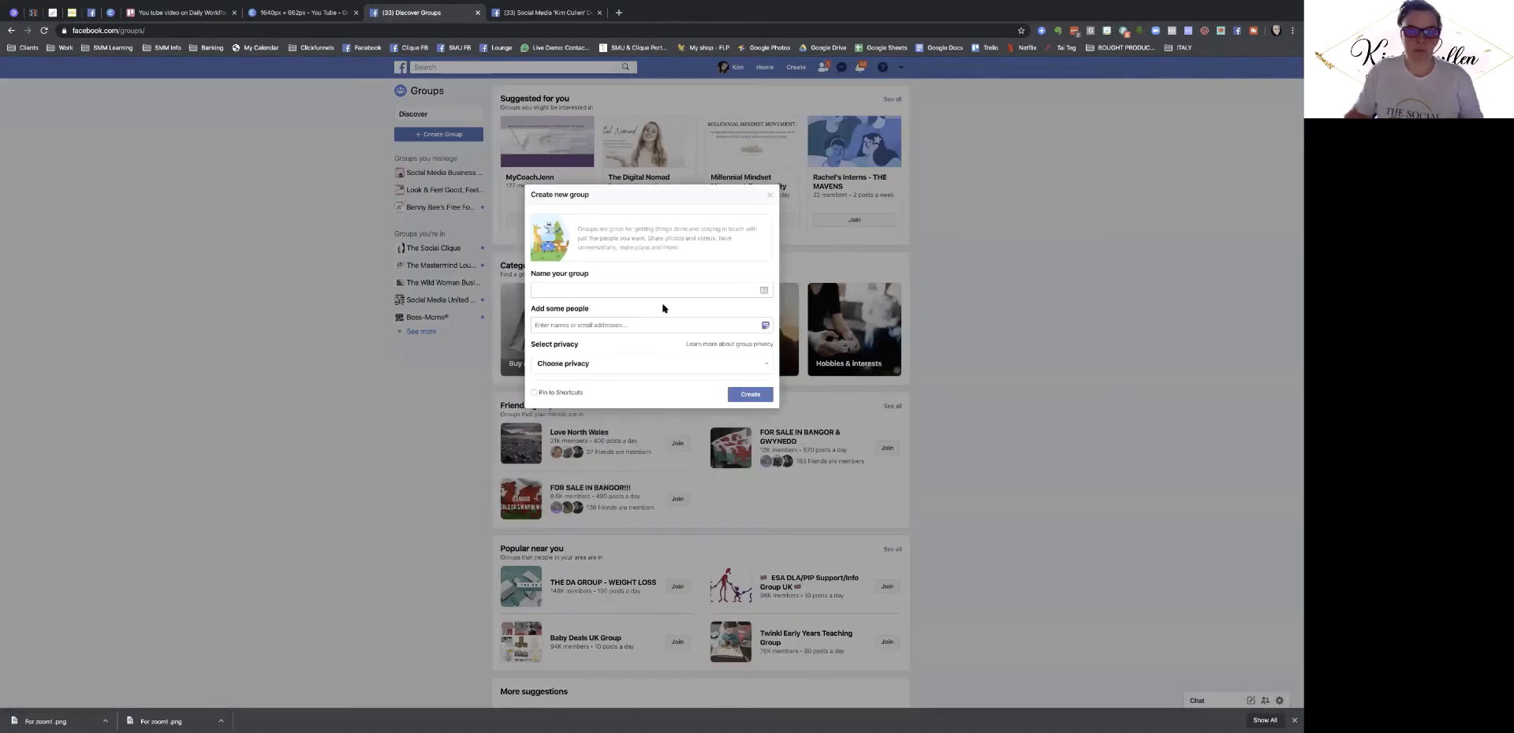
pyautogui.click(586, 289)
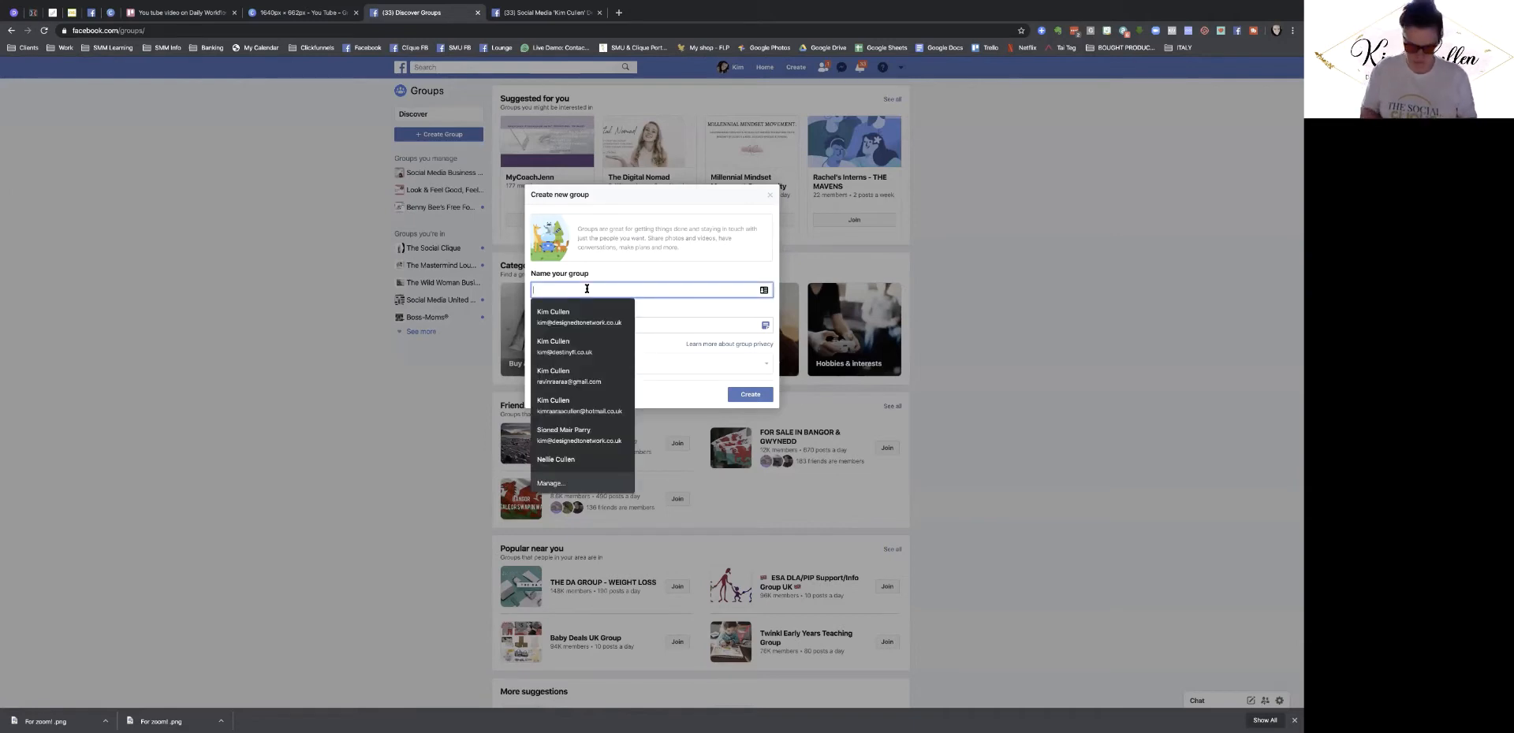
pyautogui.write('Test group')
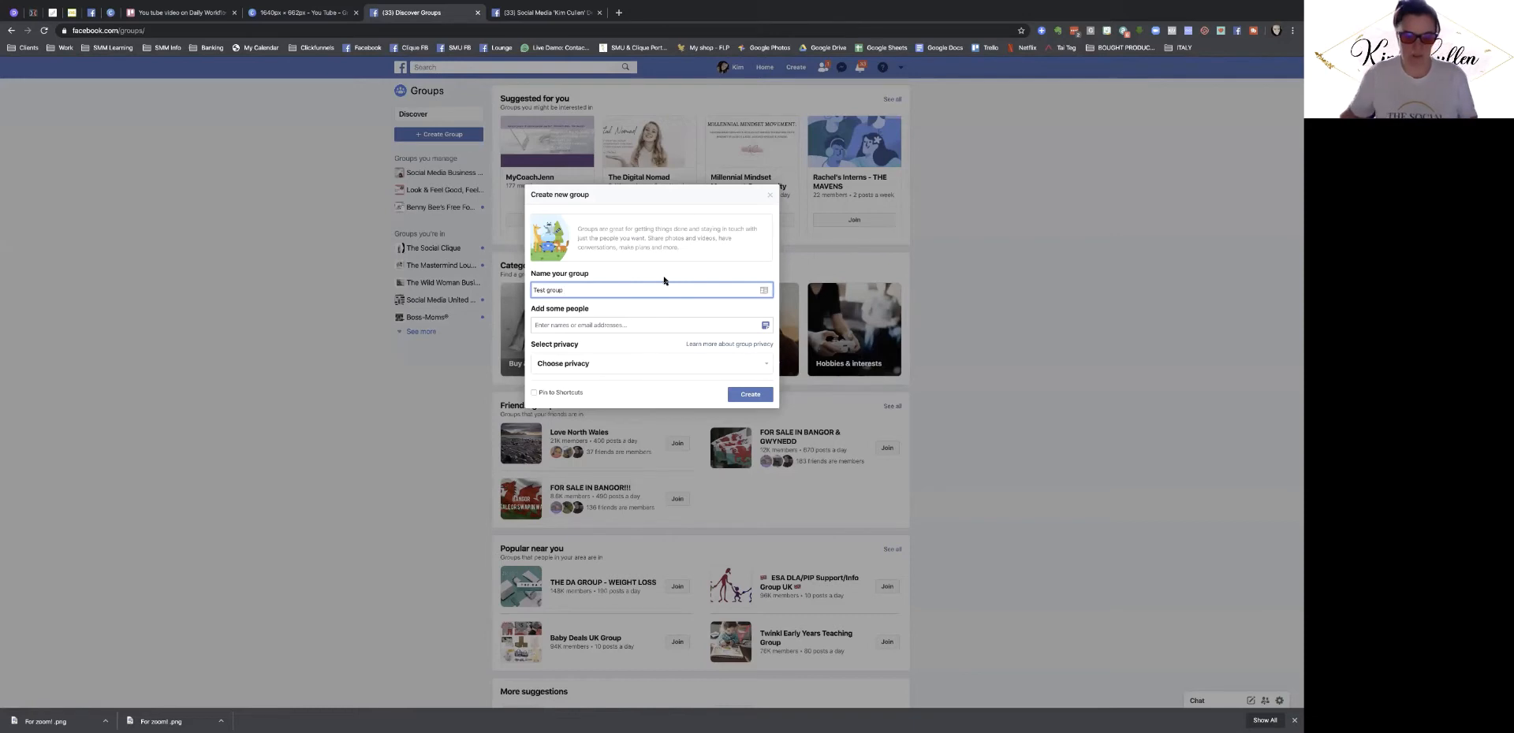
pyautogui.click(560, 322)
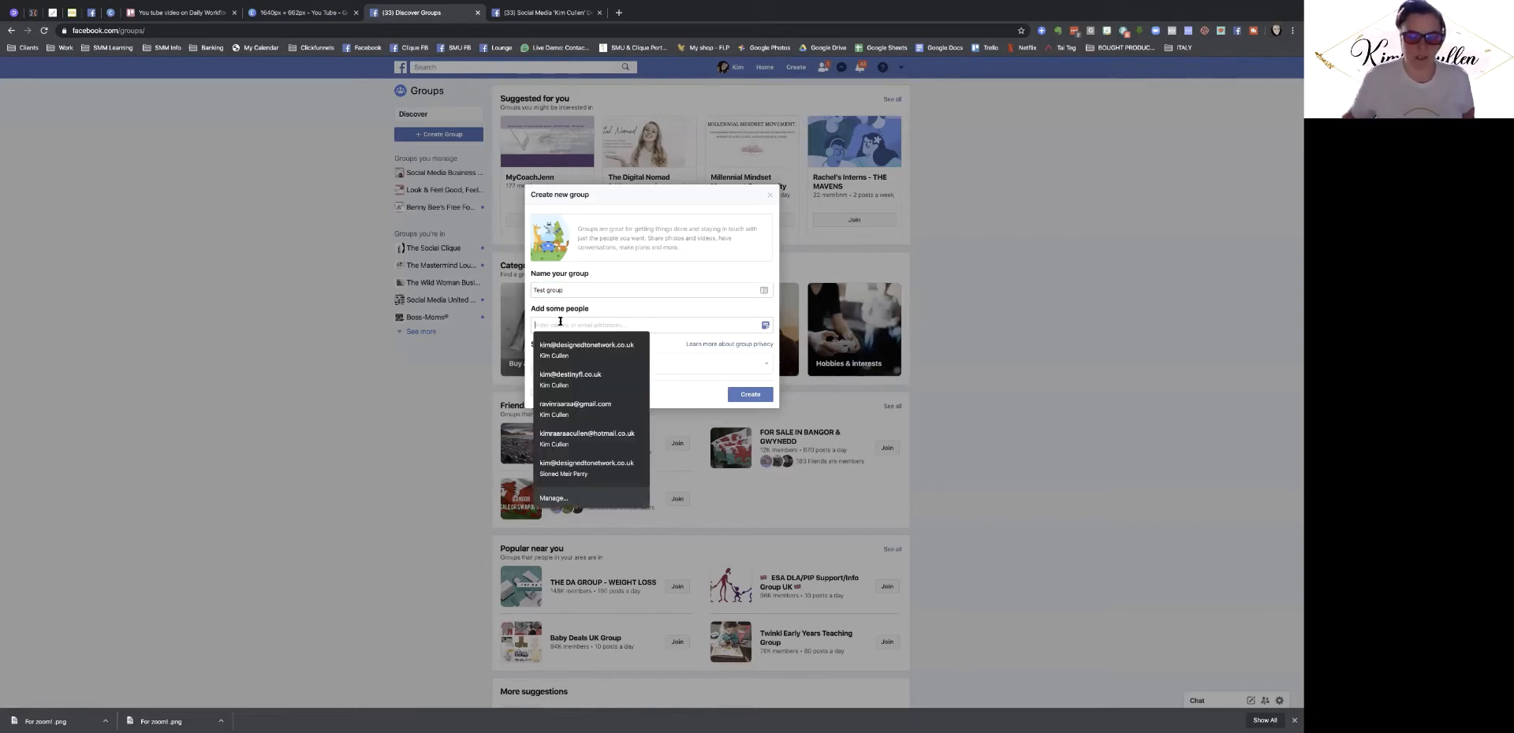
pyautogui.click(675, 346)
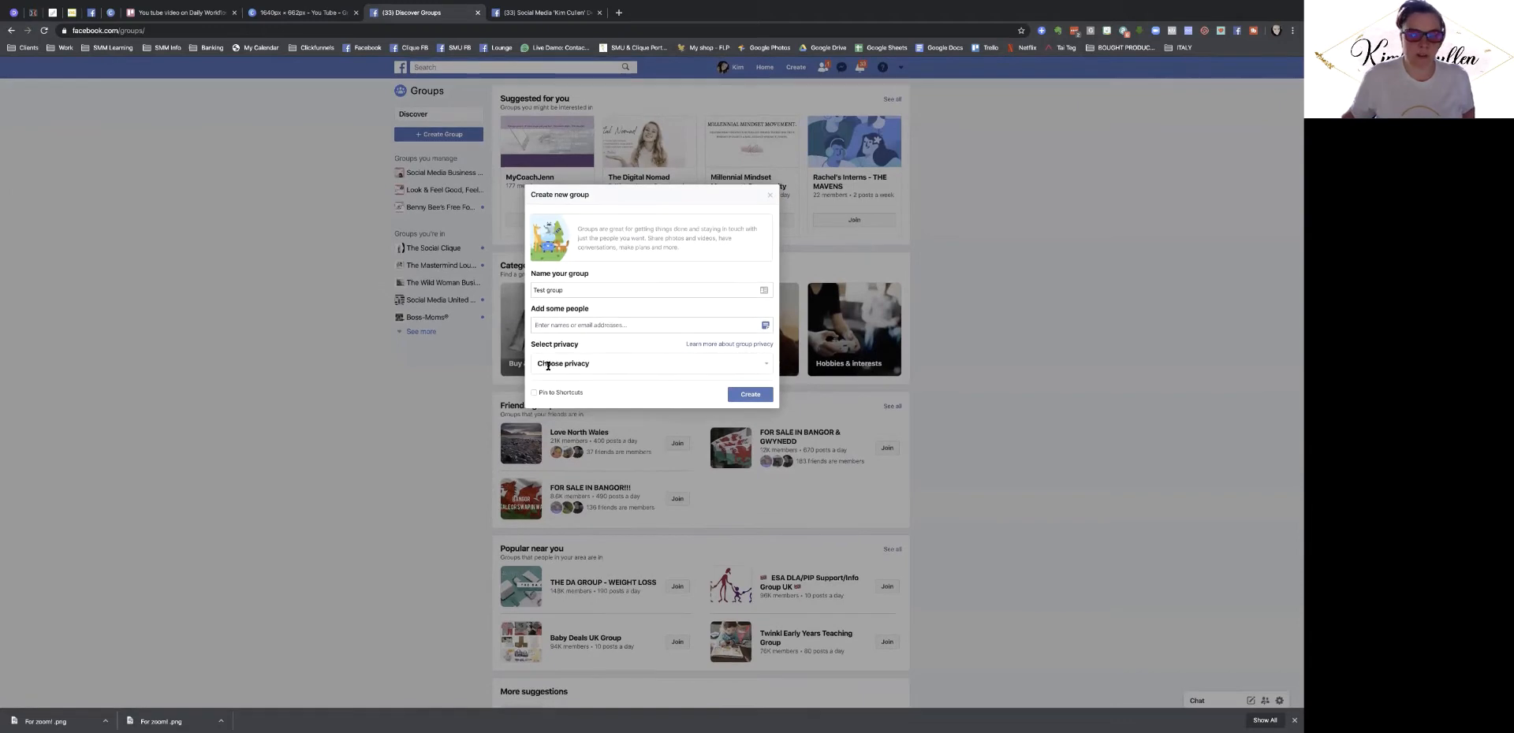
# - Set the new group's privacy to Private and create the group
pyautogui.click(637, 365)
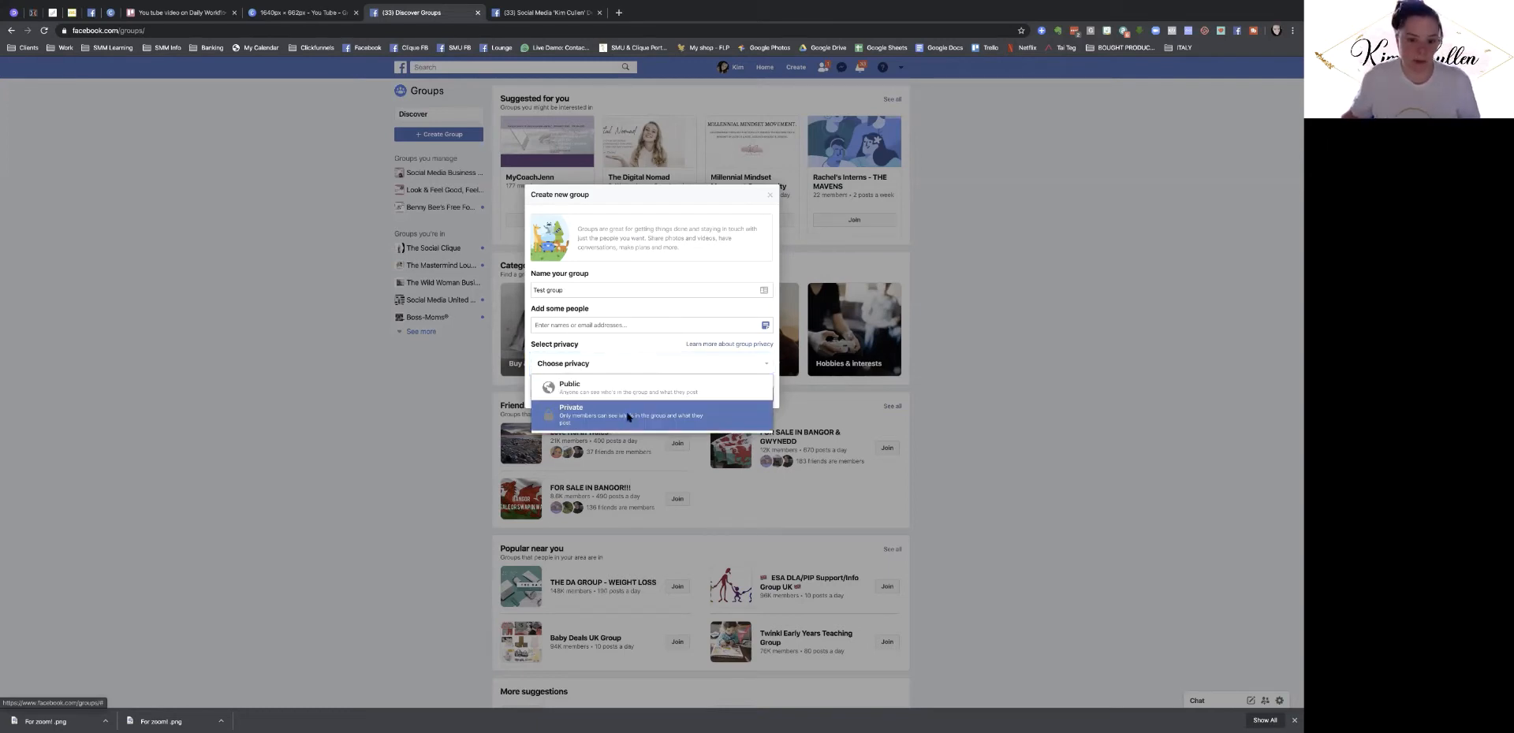
pyautogui.click(628, 416)
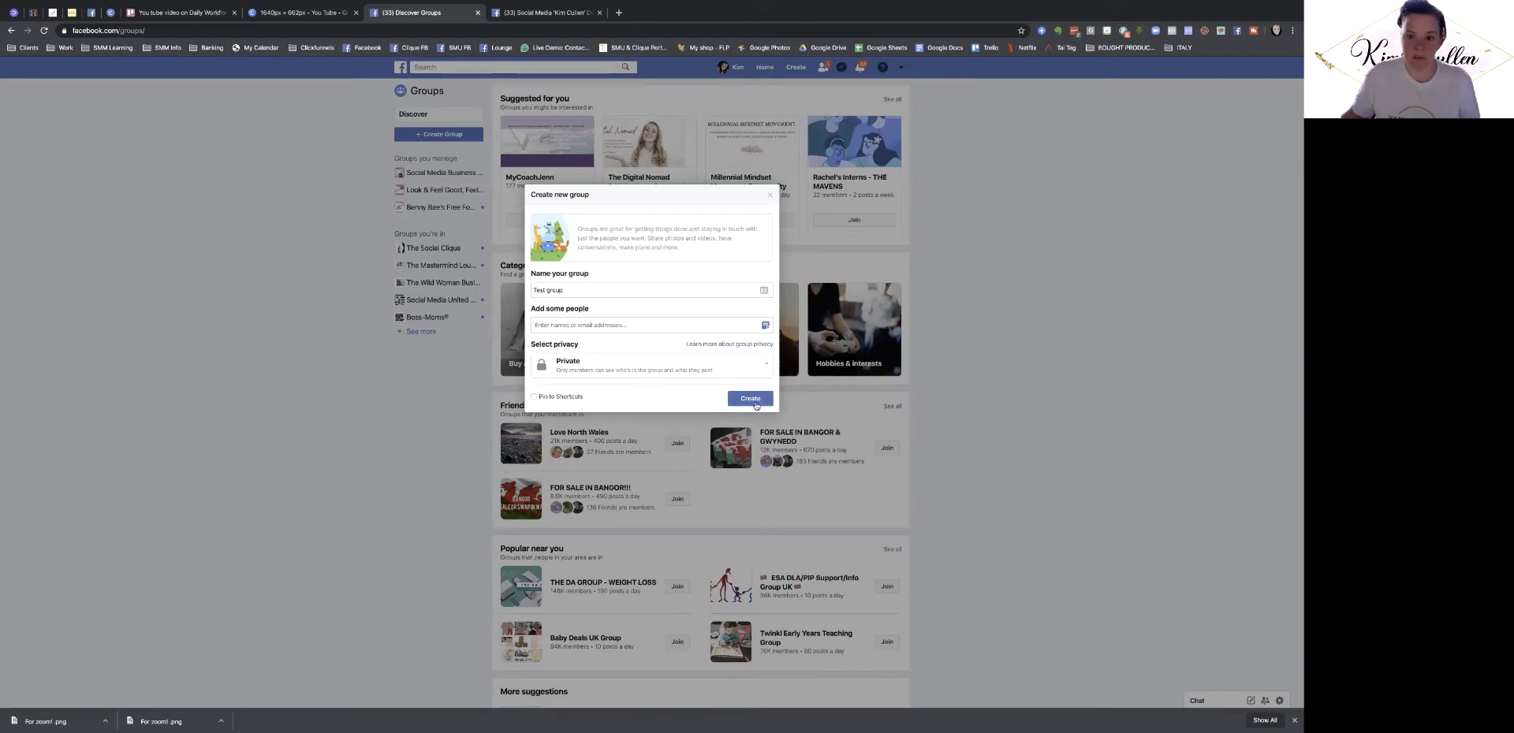
pyautogui.click(753, 399)
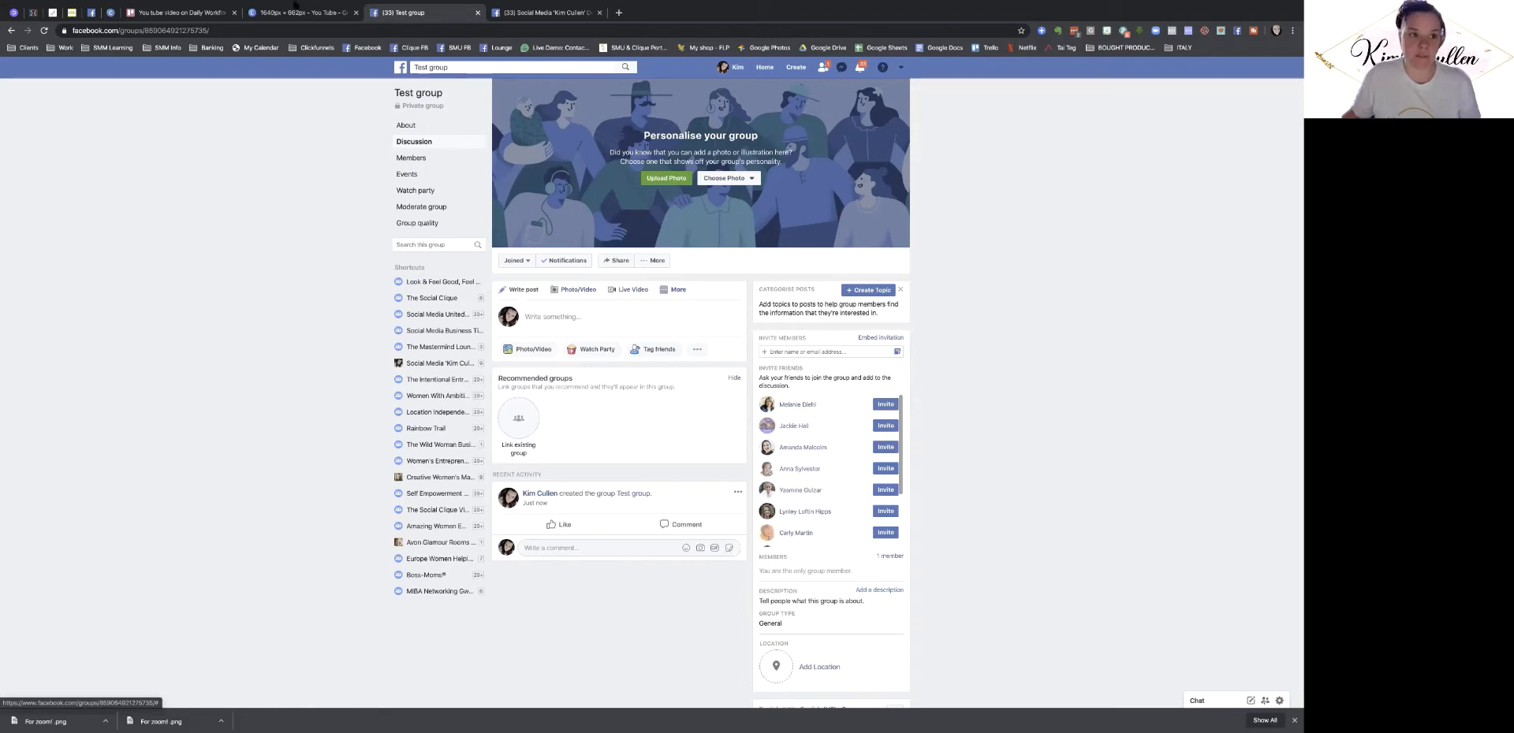
# - Switch to the Canva group cover design and check its custom dimensions and the upper grey crop band
pyautogui.click(294, 10)
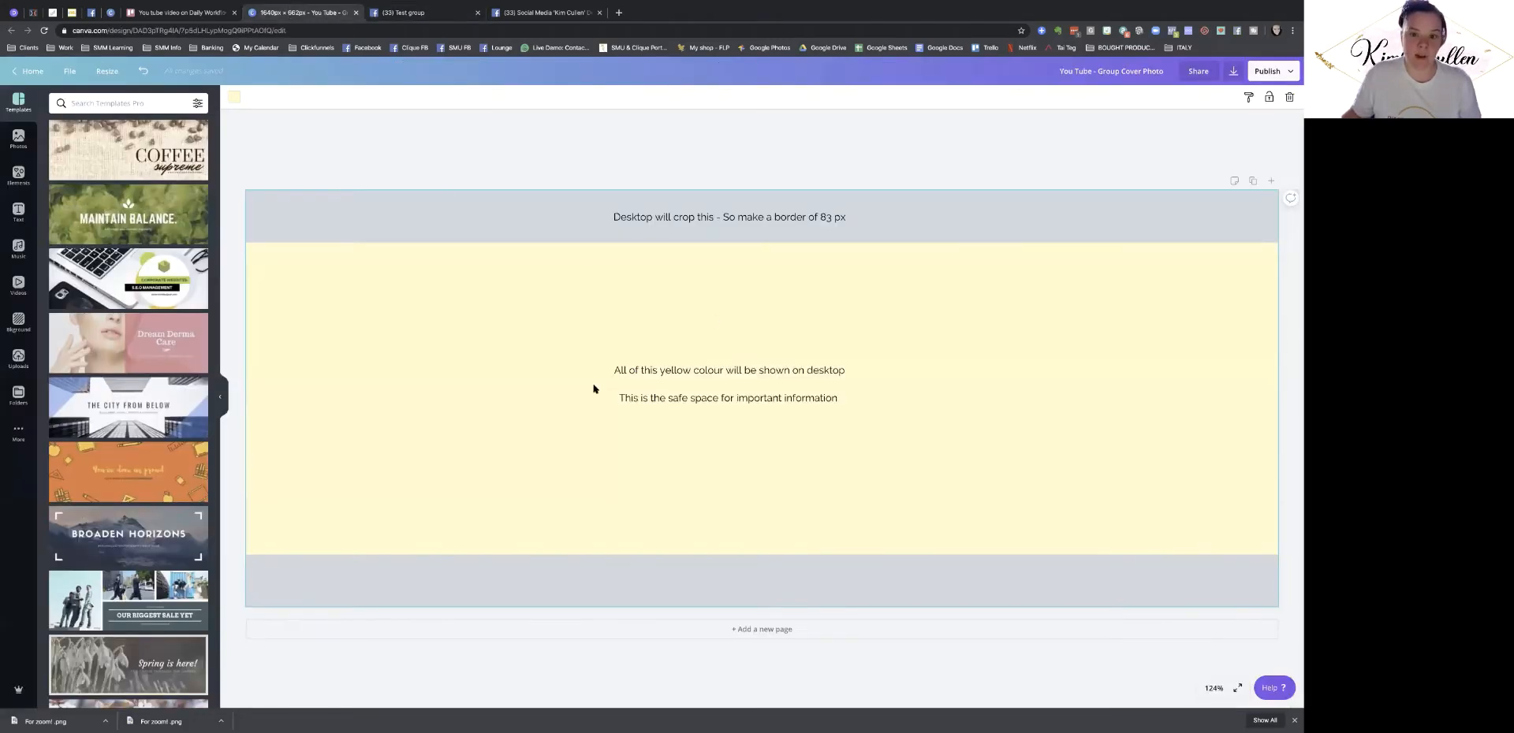
pyautogui.click(108, 72)
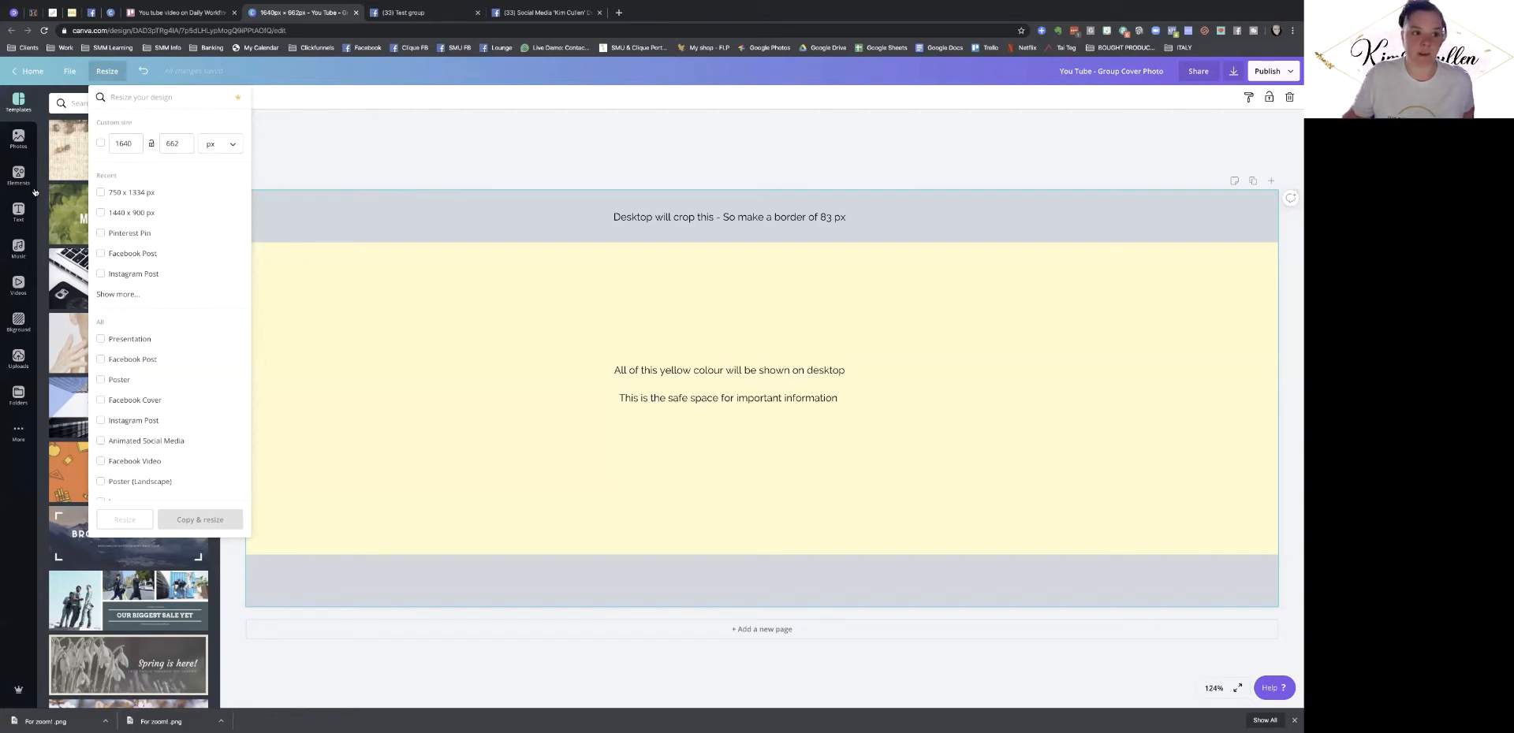
pyautogui.click(426, 164)
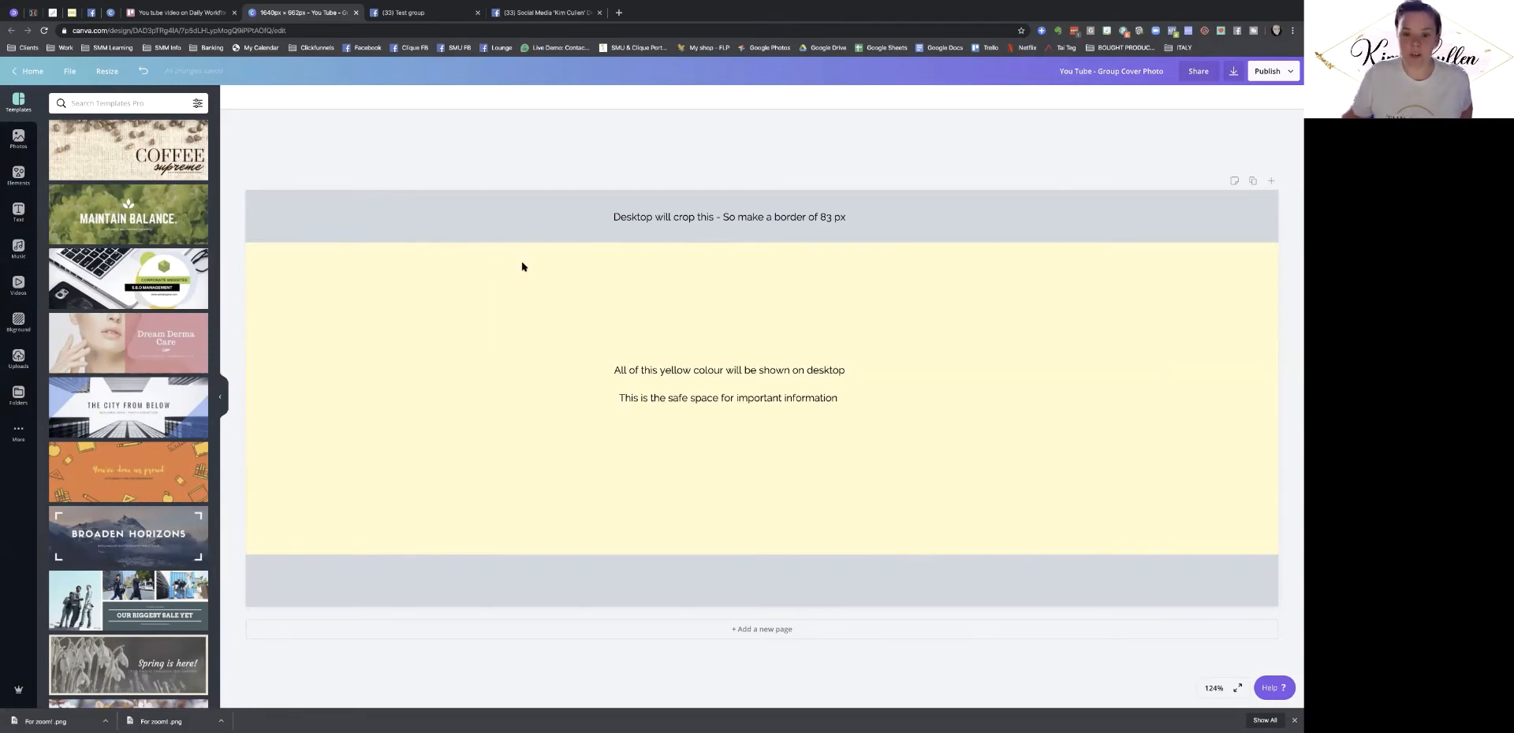
pyautogui.click(465, 221)
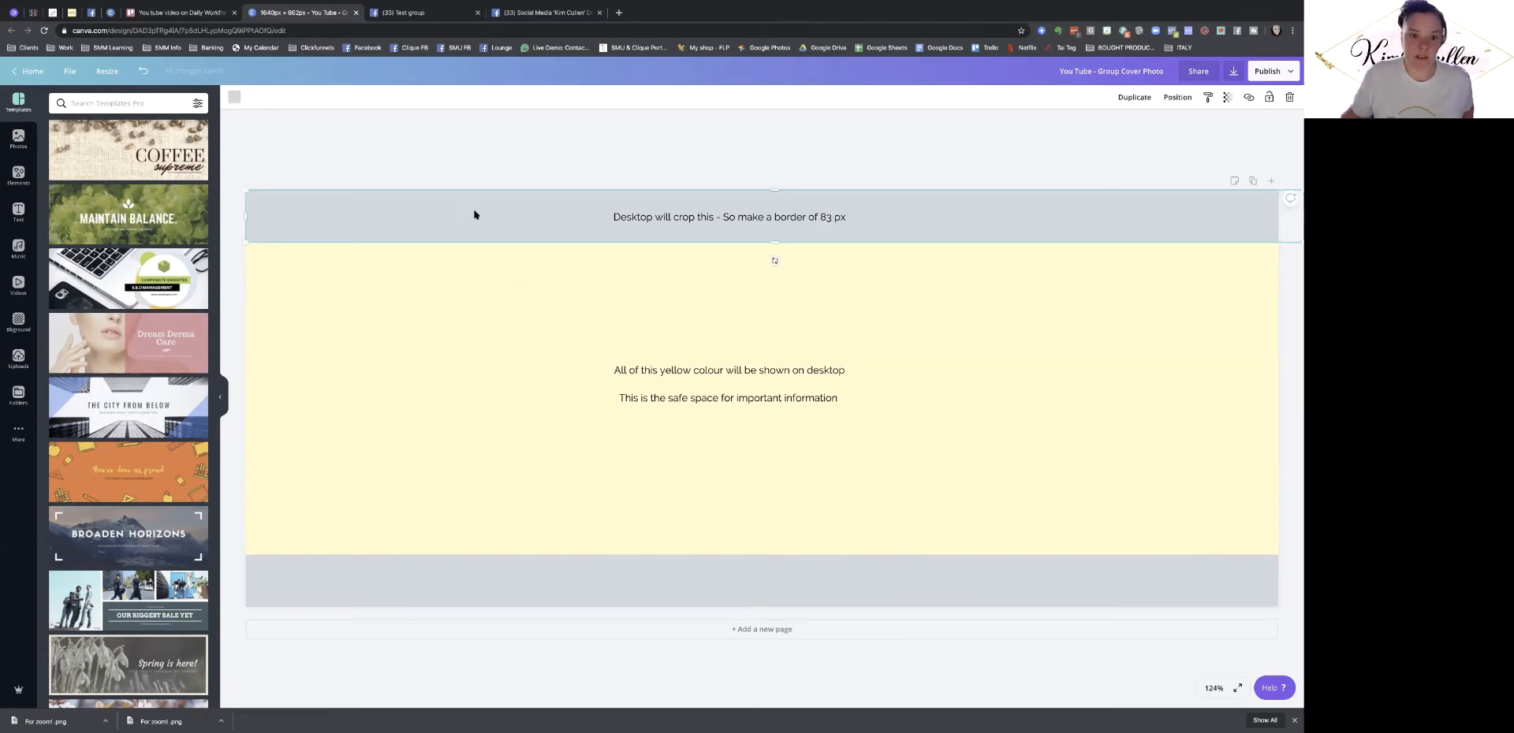
pyautogui.click(422, 278)
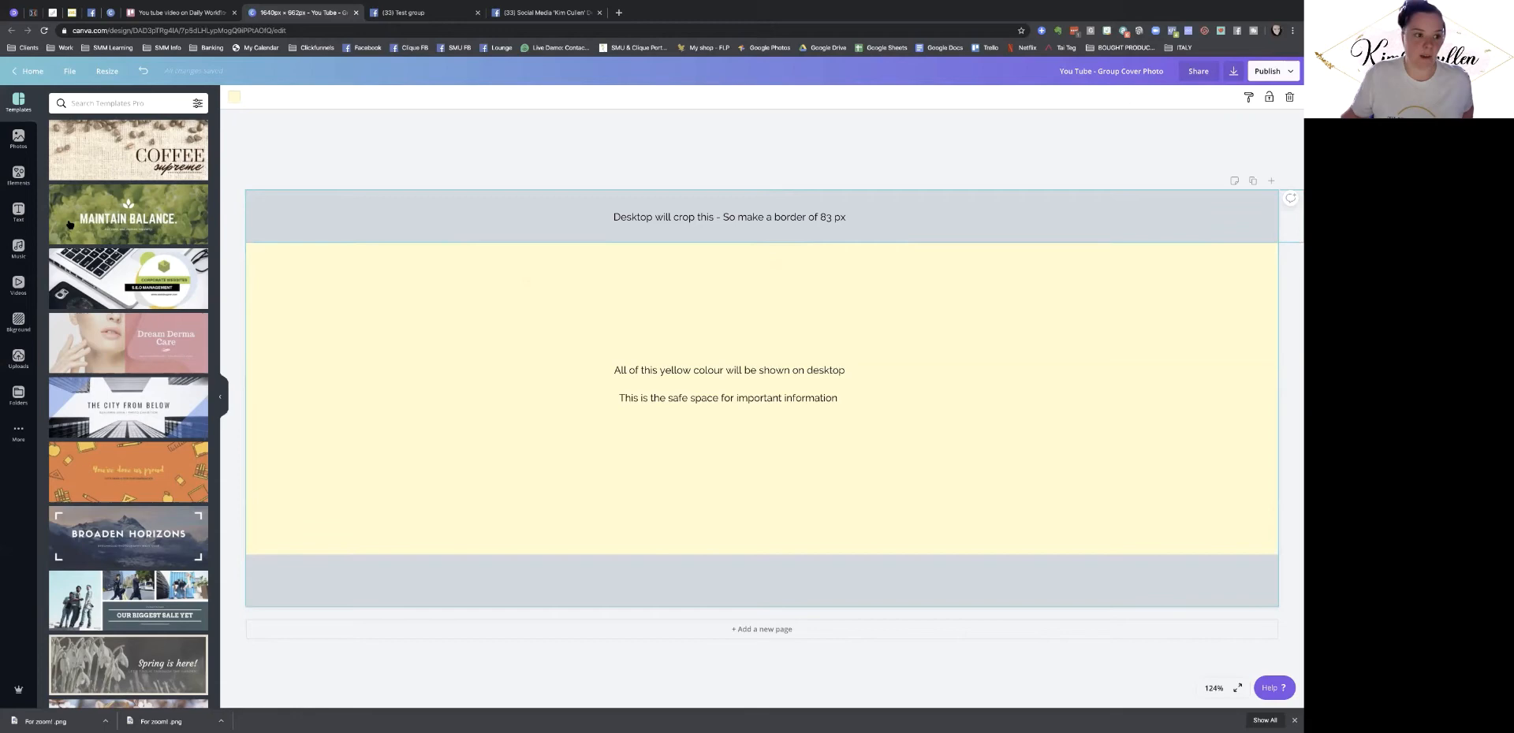
# - Try adding the recently used yellow rectangle element to the cover design, and delete it again
pyautogui.click(14, 177)
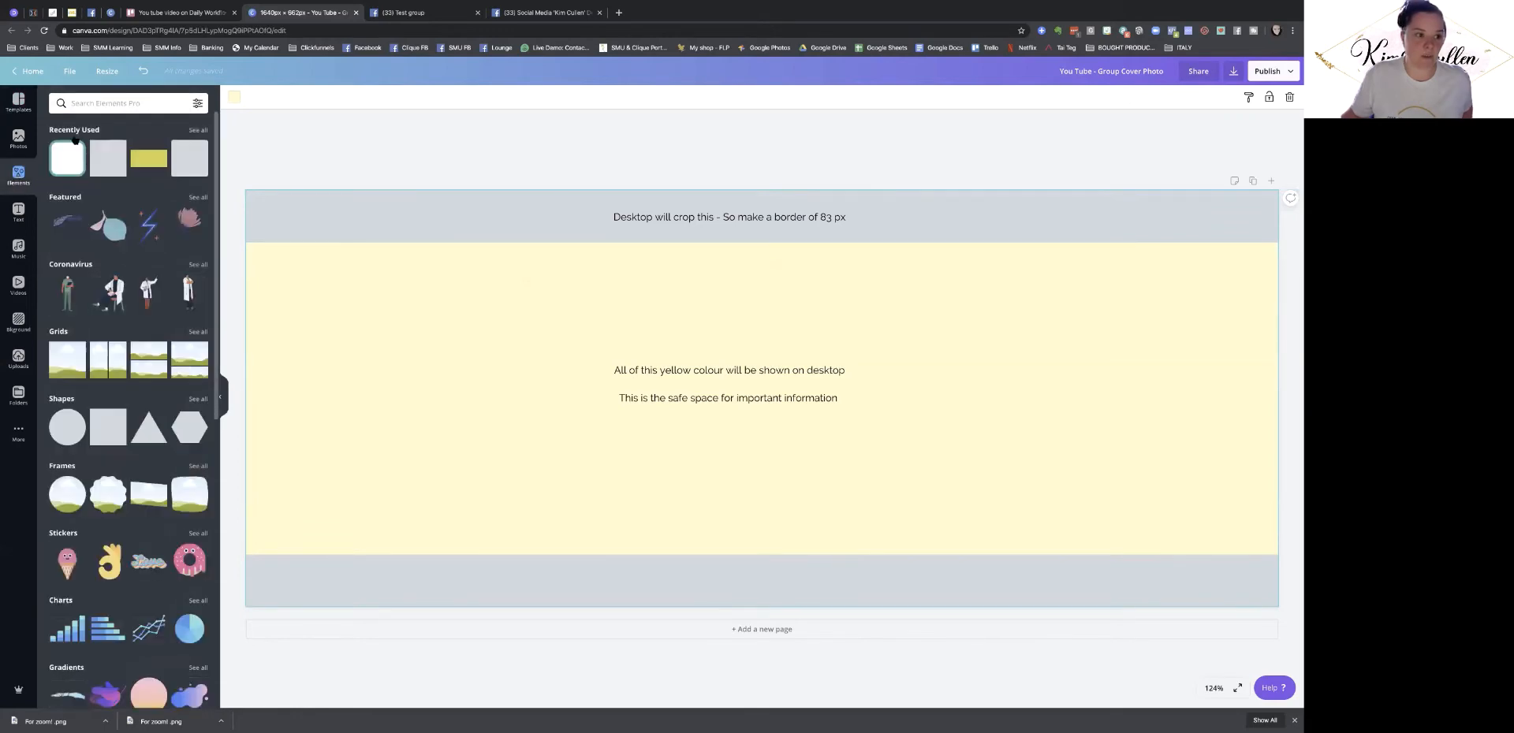
pyautogui.click(148, 159)
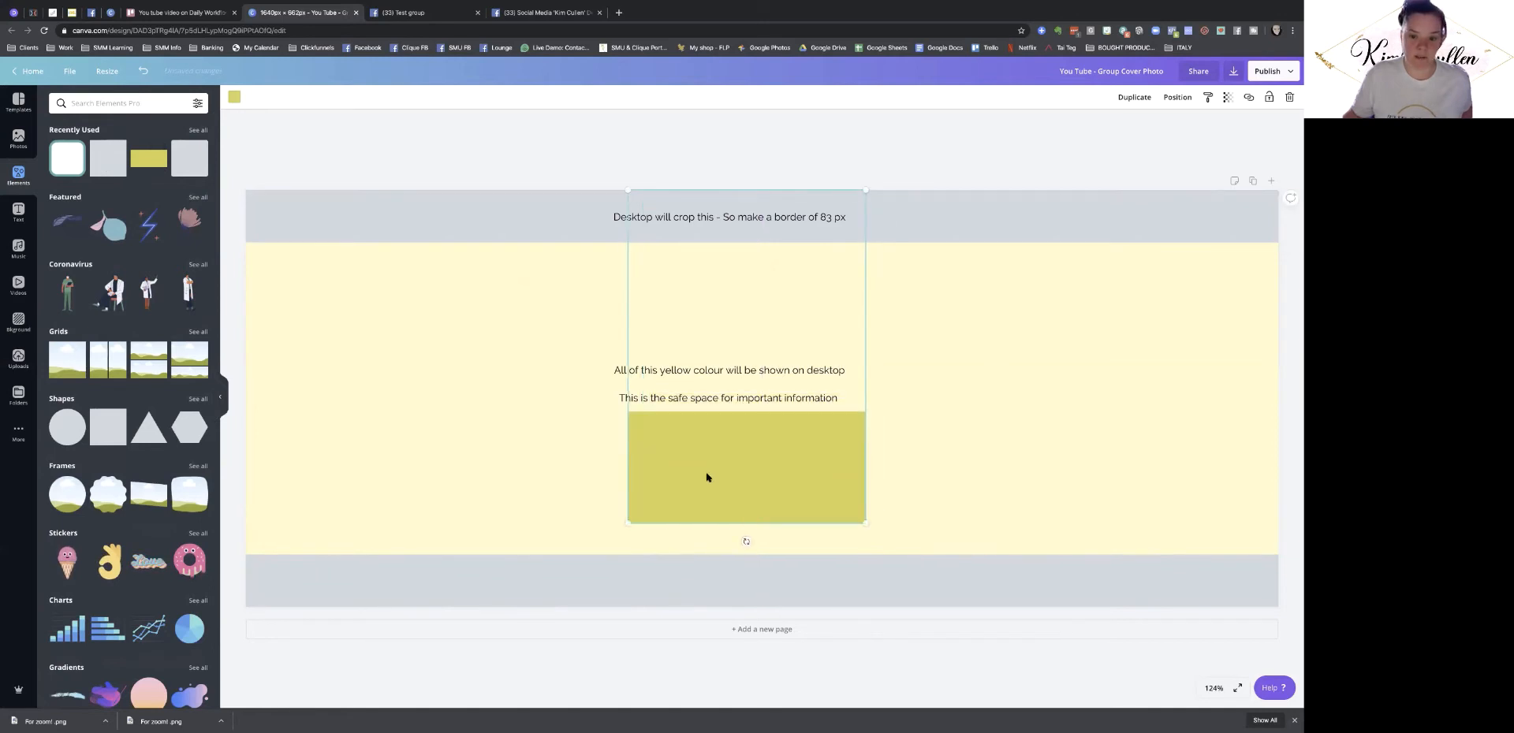
pyautogui.press('Delete')
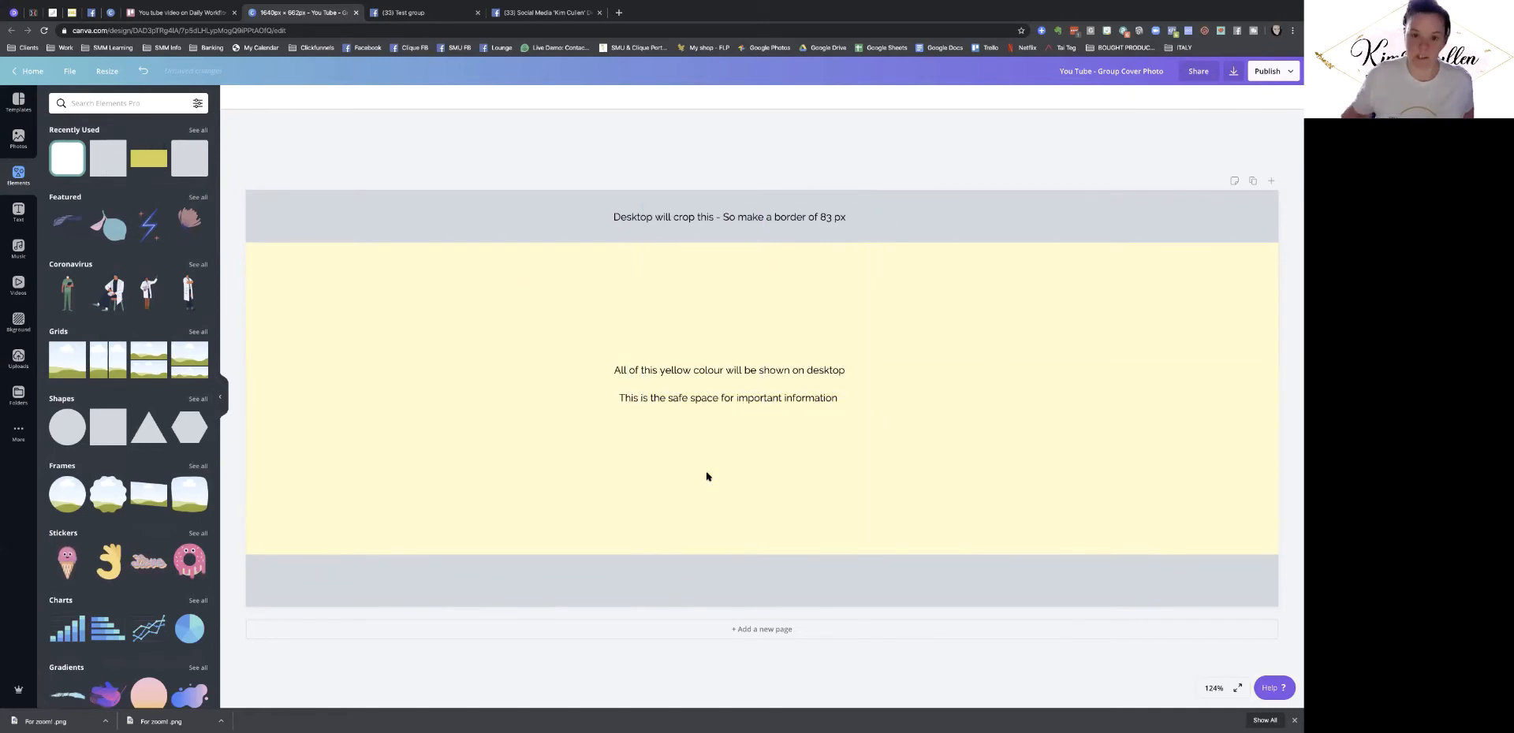
# - Inspect the grey crop bands along the upper and lower edges of the cover design
pyautogui.click(504, 209)
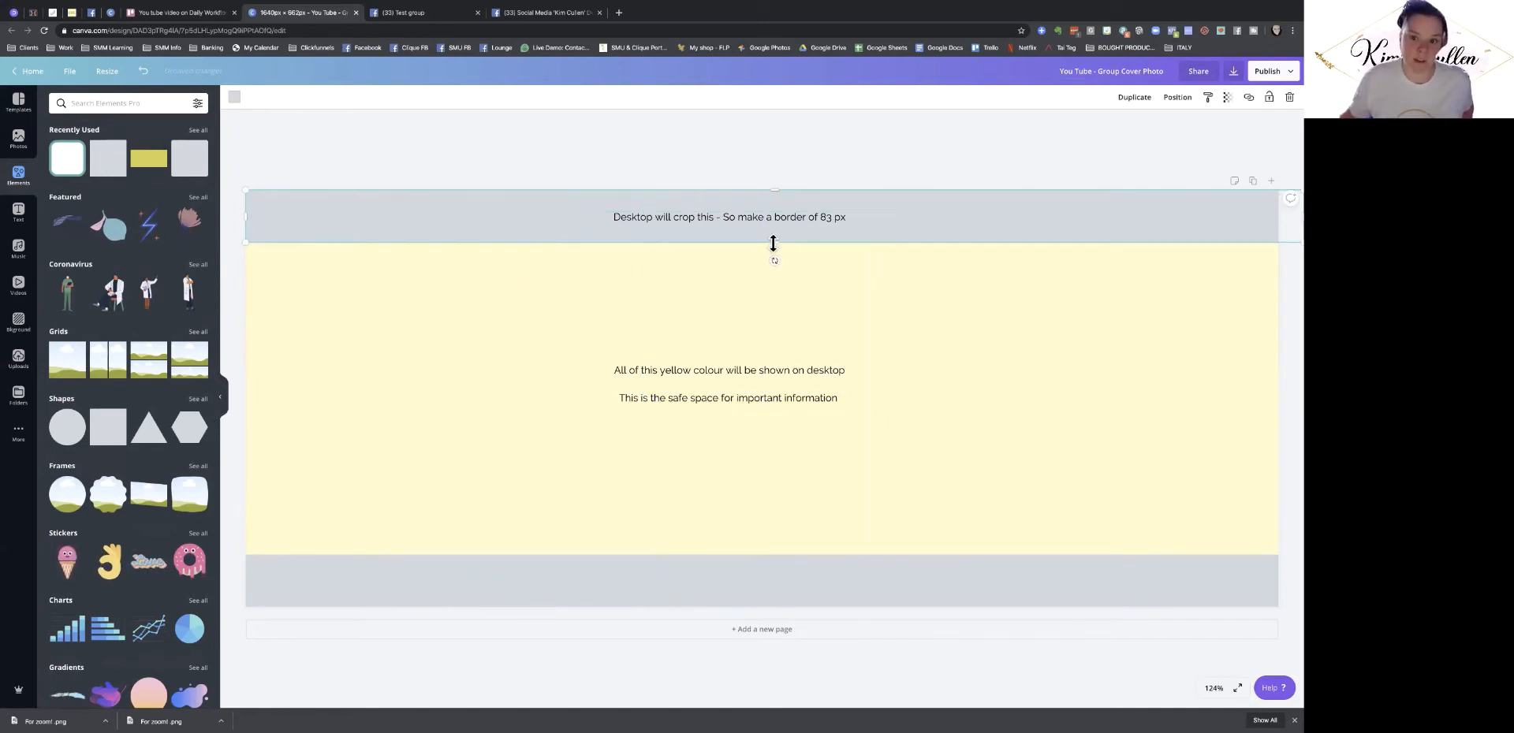
pyautogui.moveTo(774, 243); pyautogui.dragTo(777, 242)
pyautogui.click(510, 584)
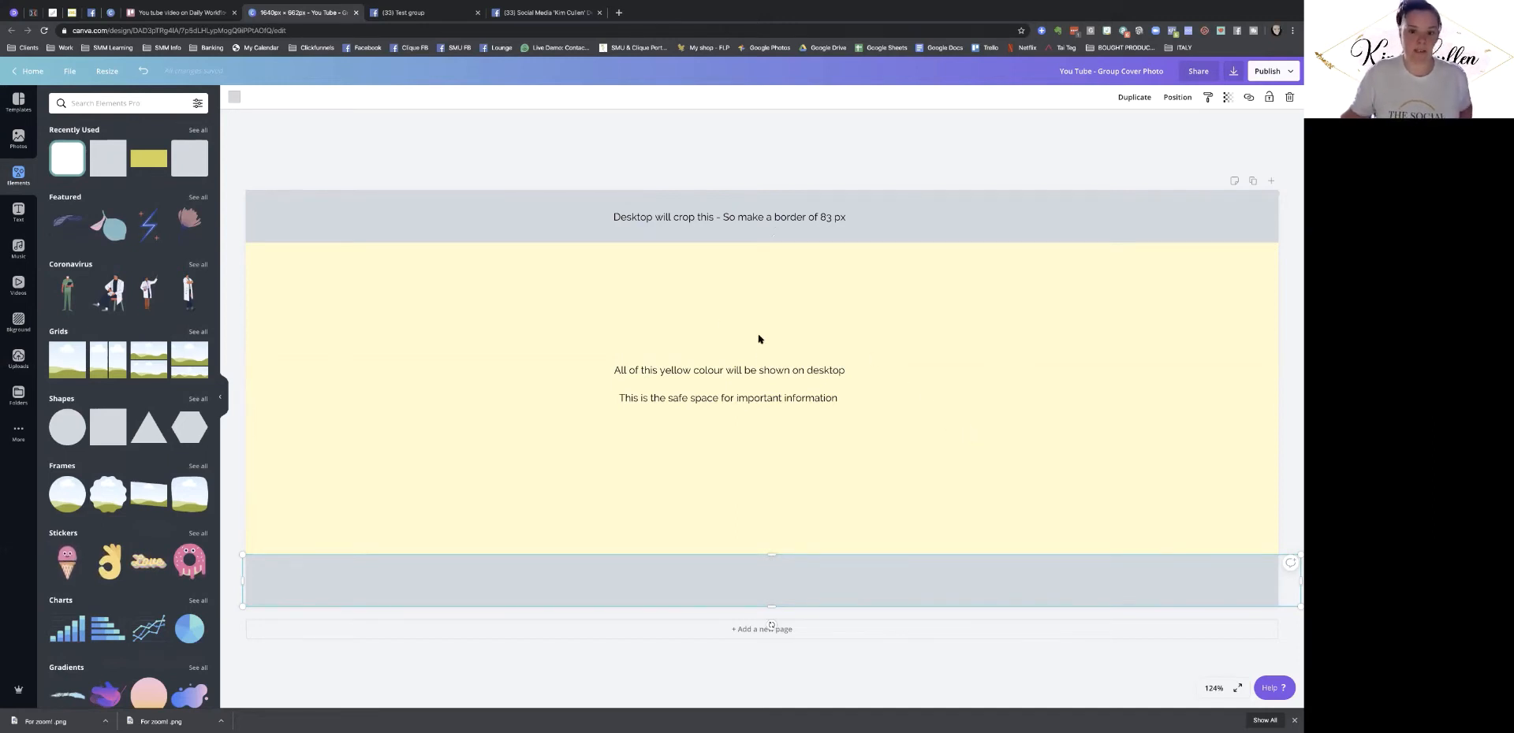
# - Download the group cover design as a PNG file
pyautogui.click(1293, 71)
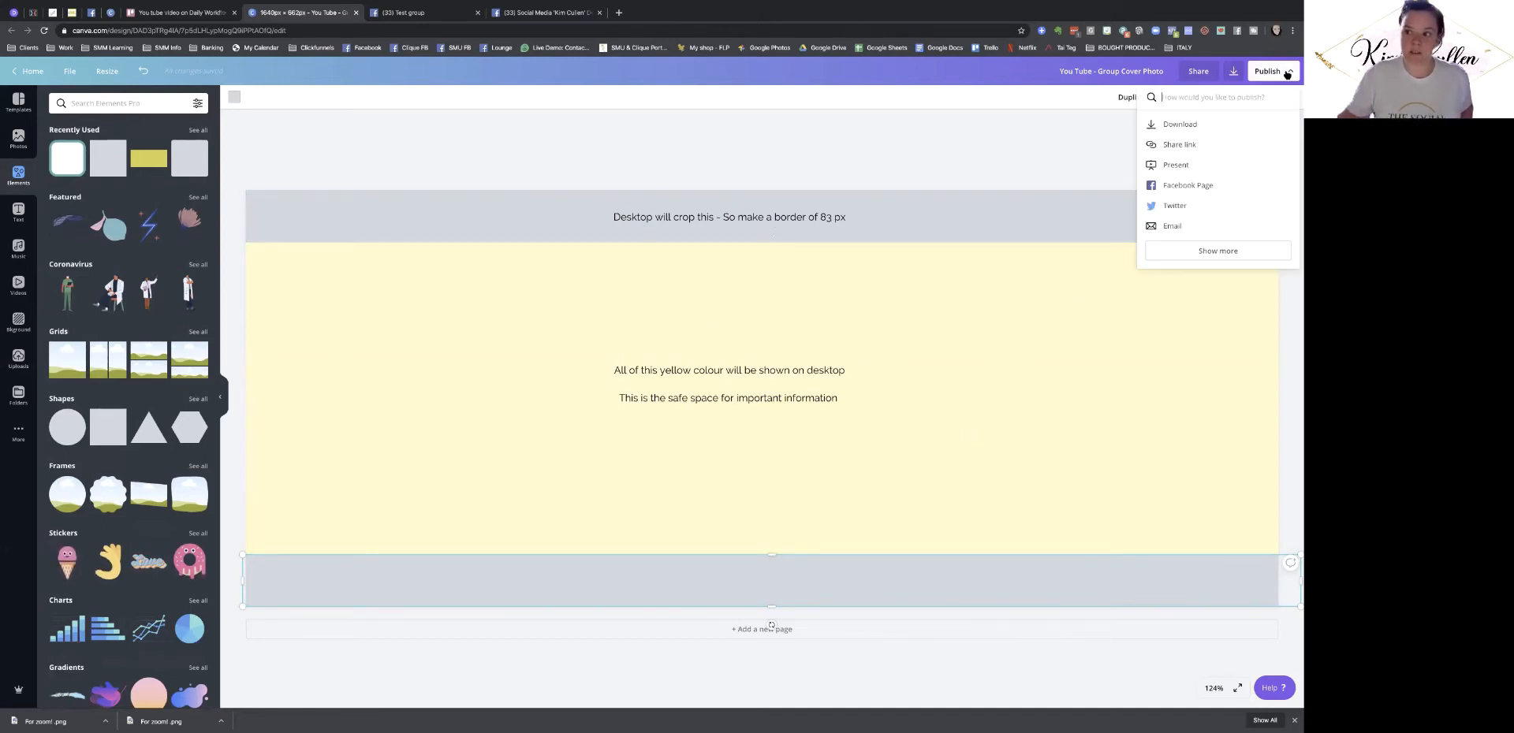
pyautogui.click(1178, 124)
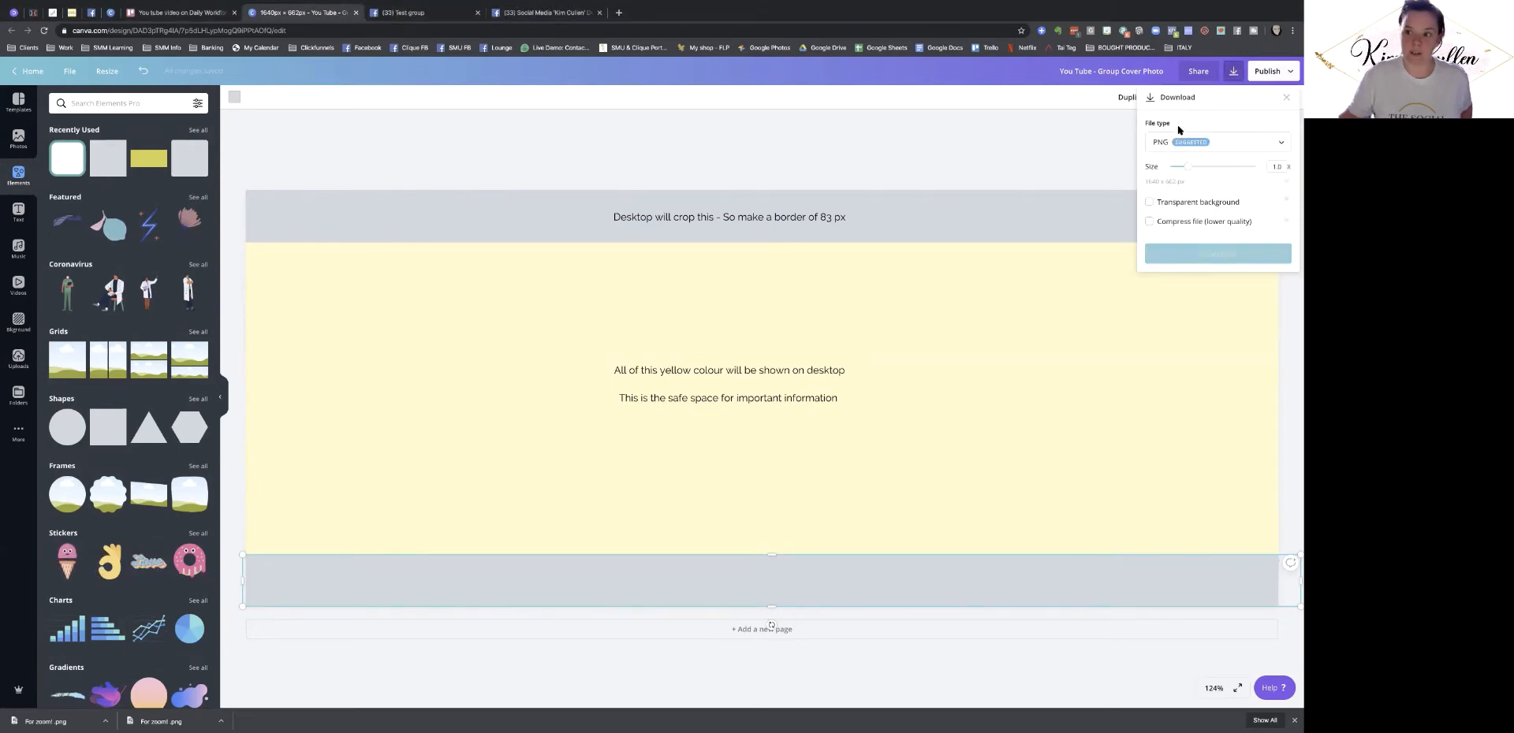
pyautogui.click(1200, 250)
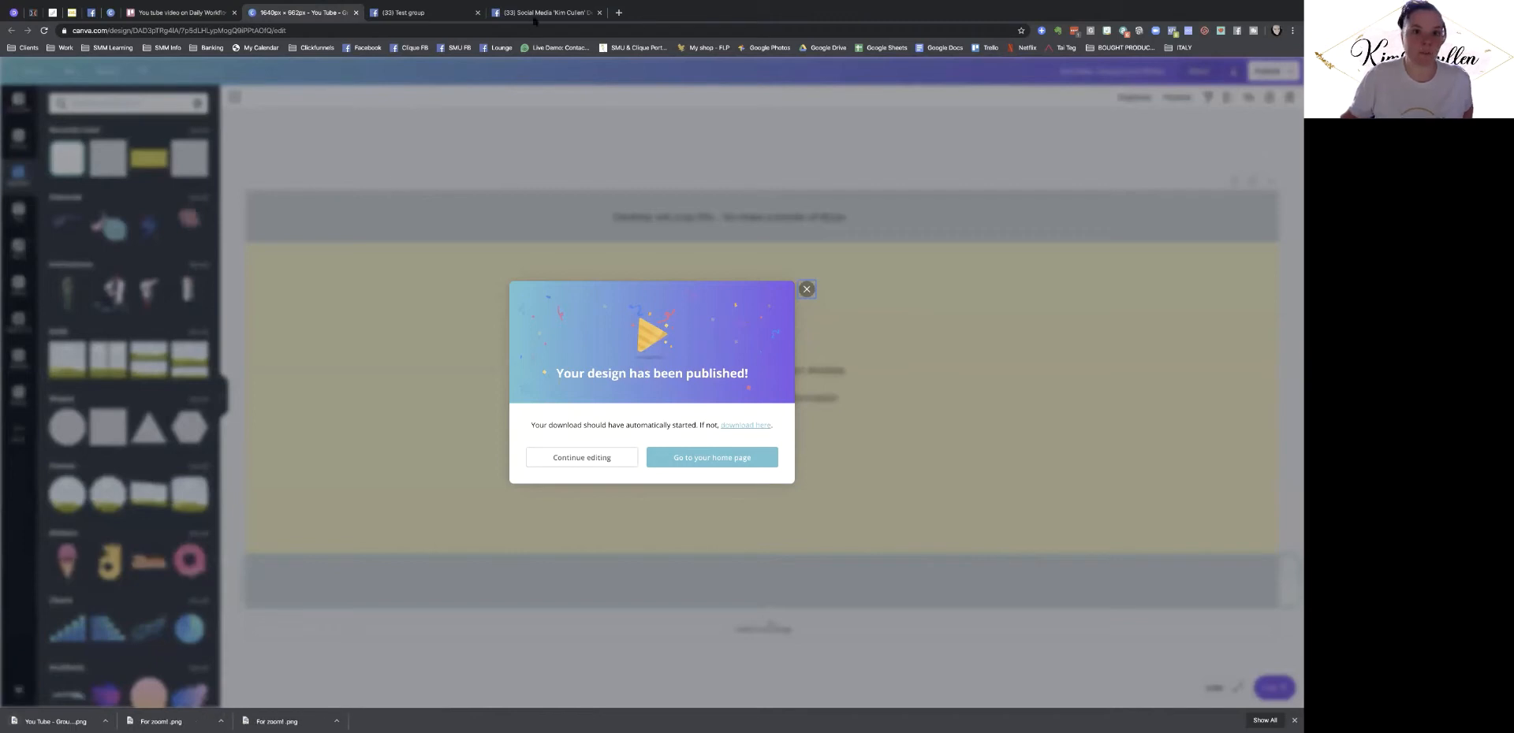
# - Switch to the Facebook Test group, upload the downloaded cover PNG as its cover photo, and save it
pyautogui.click(426, 13)
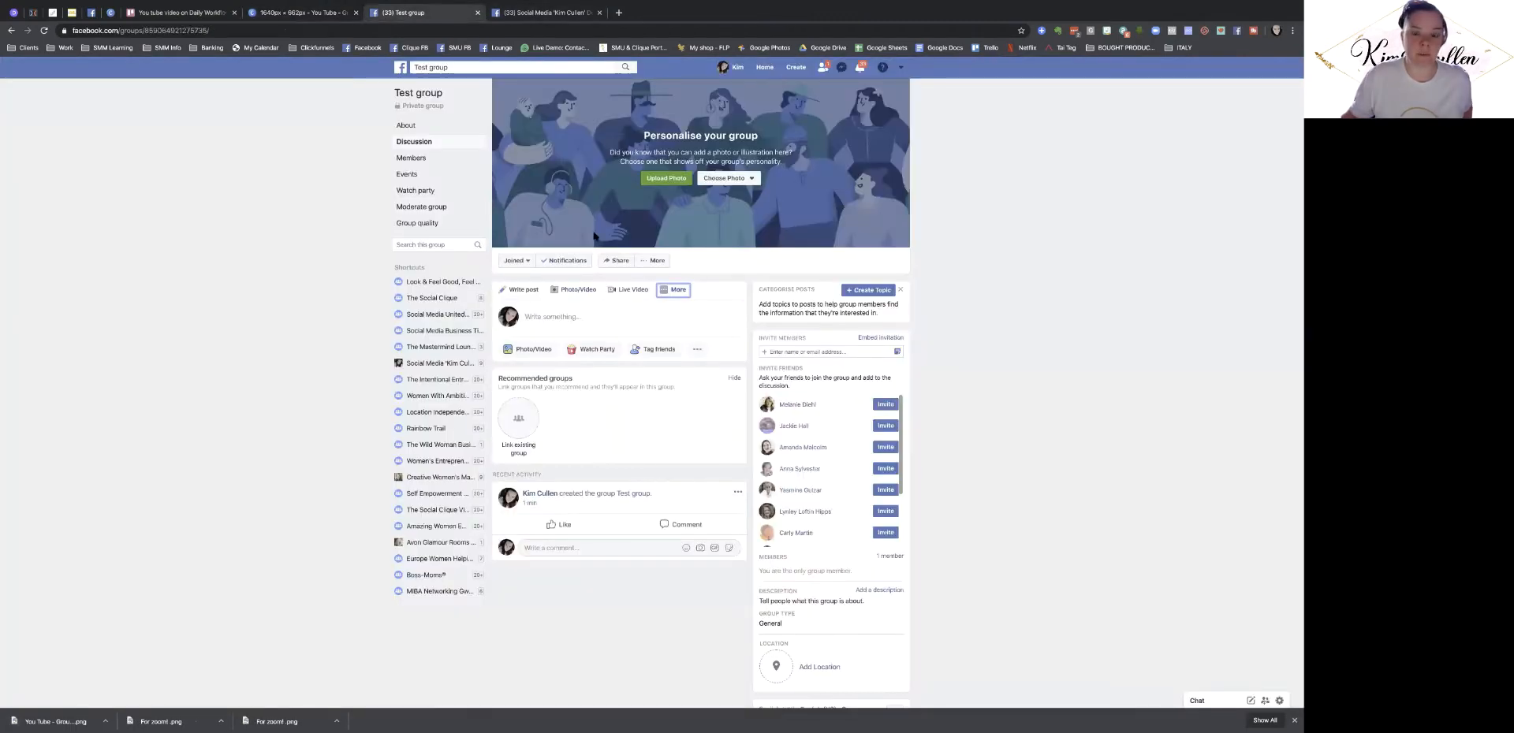
pyautogui.click(670, 179)
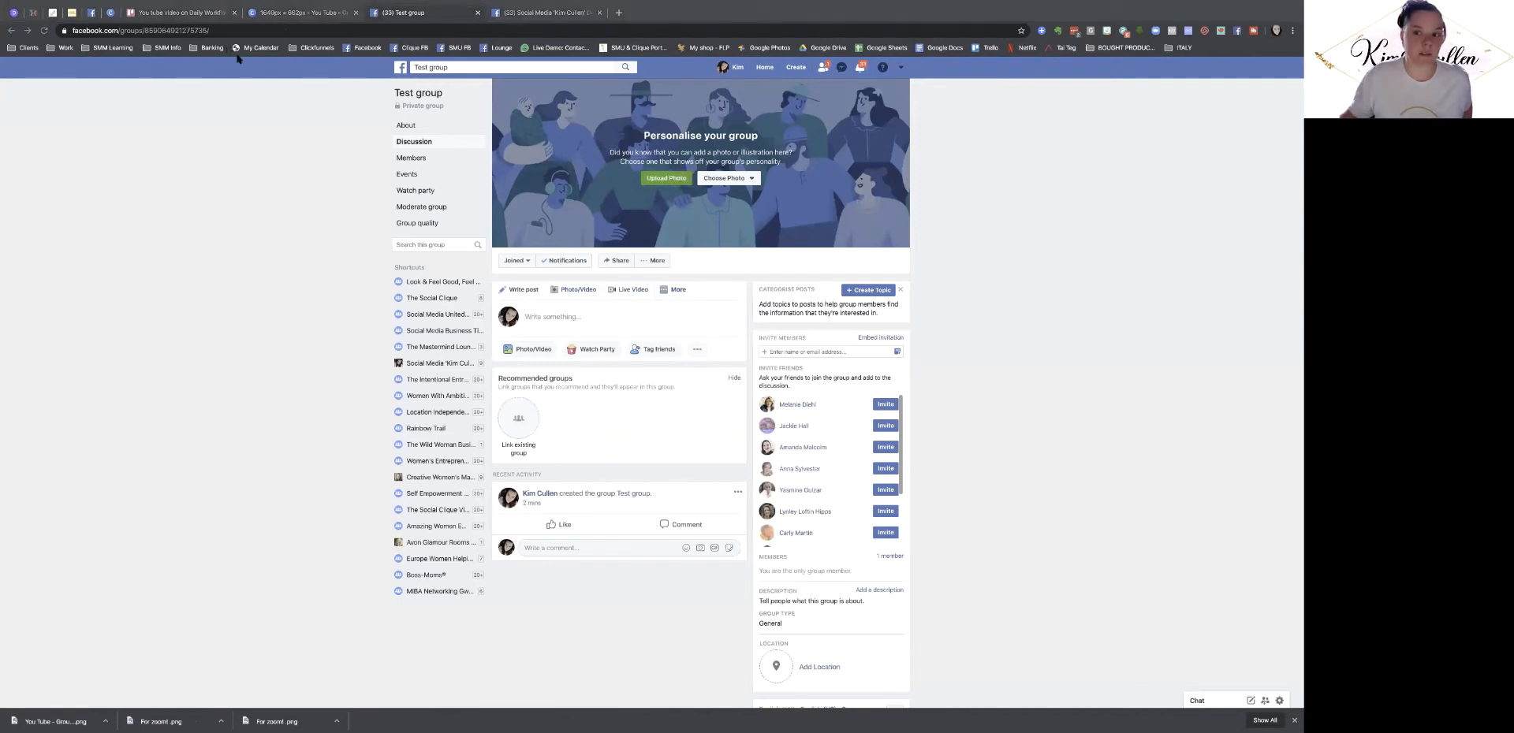
pyautogui.click(686, 216)
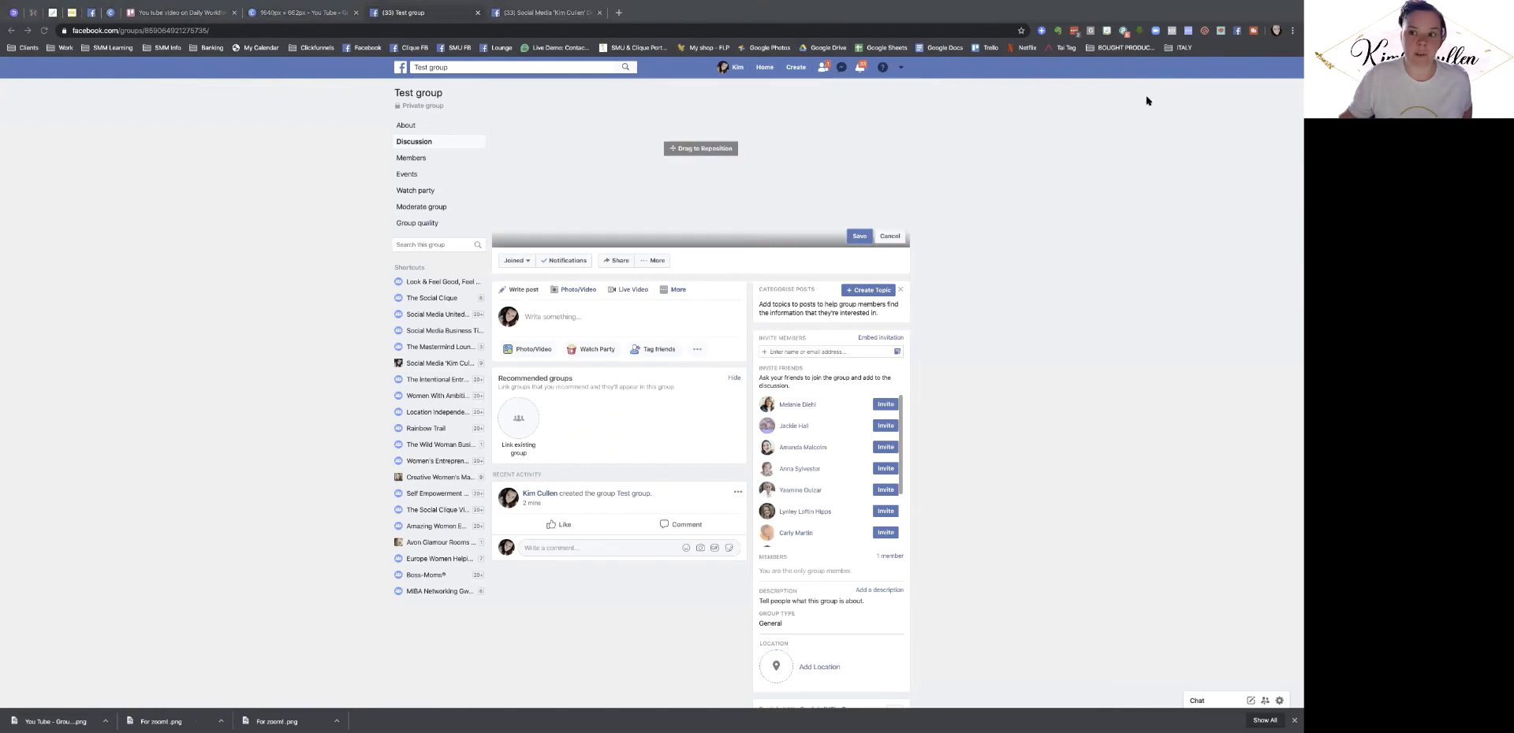
pyautogui.click(859, 236)
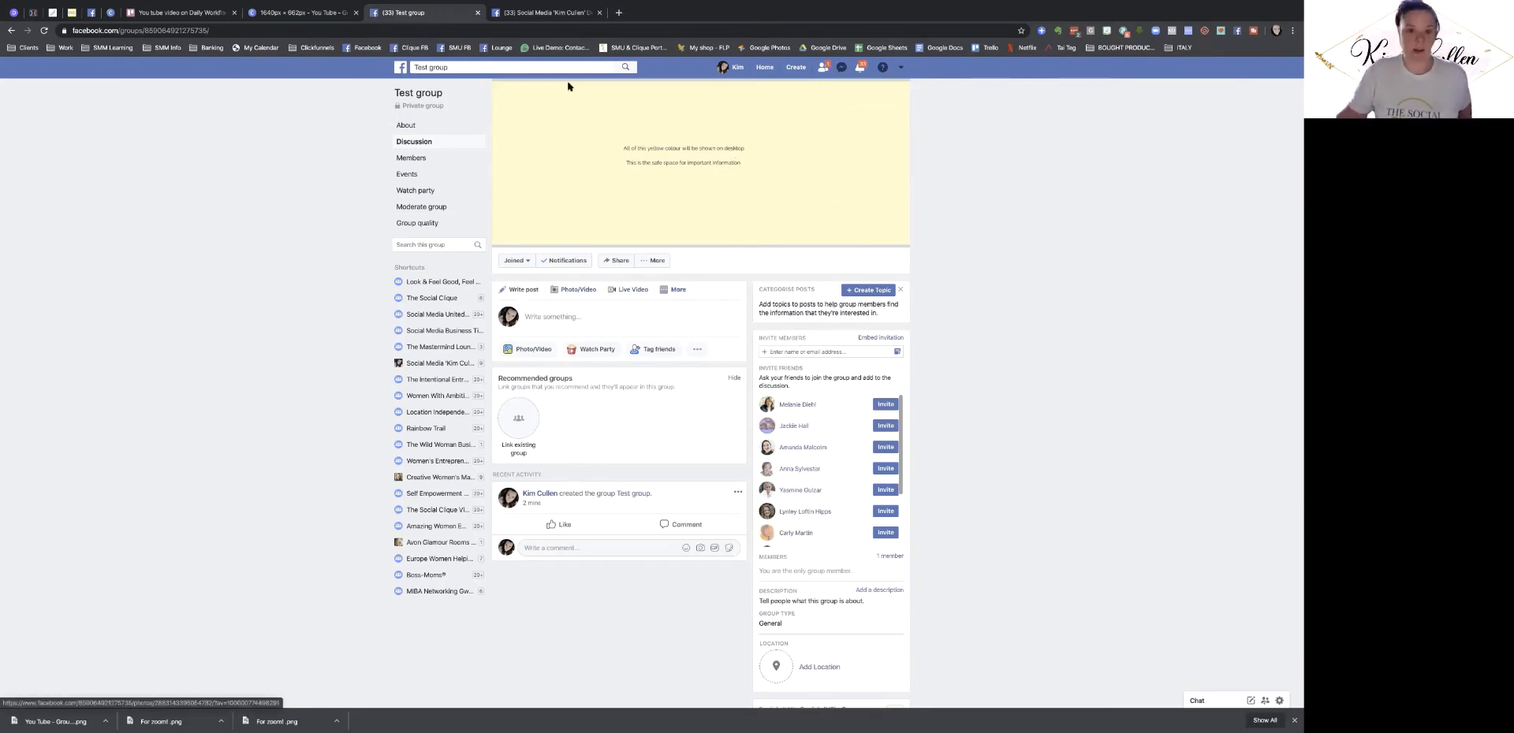
# - Add the description "this group is about testing" to the group's About information and confirm it
pyautogui.scroll(-1, 586, 165)
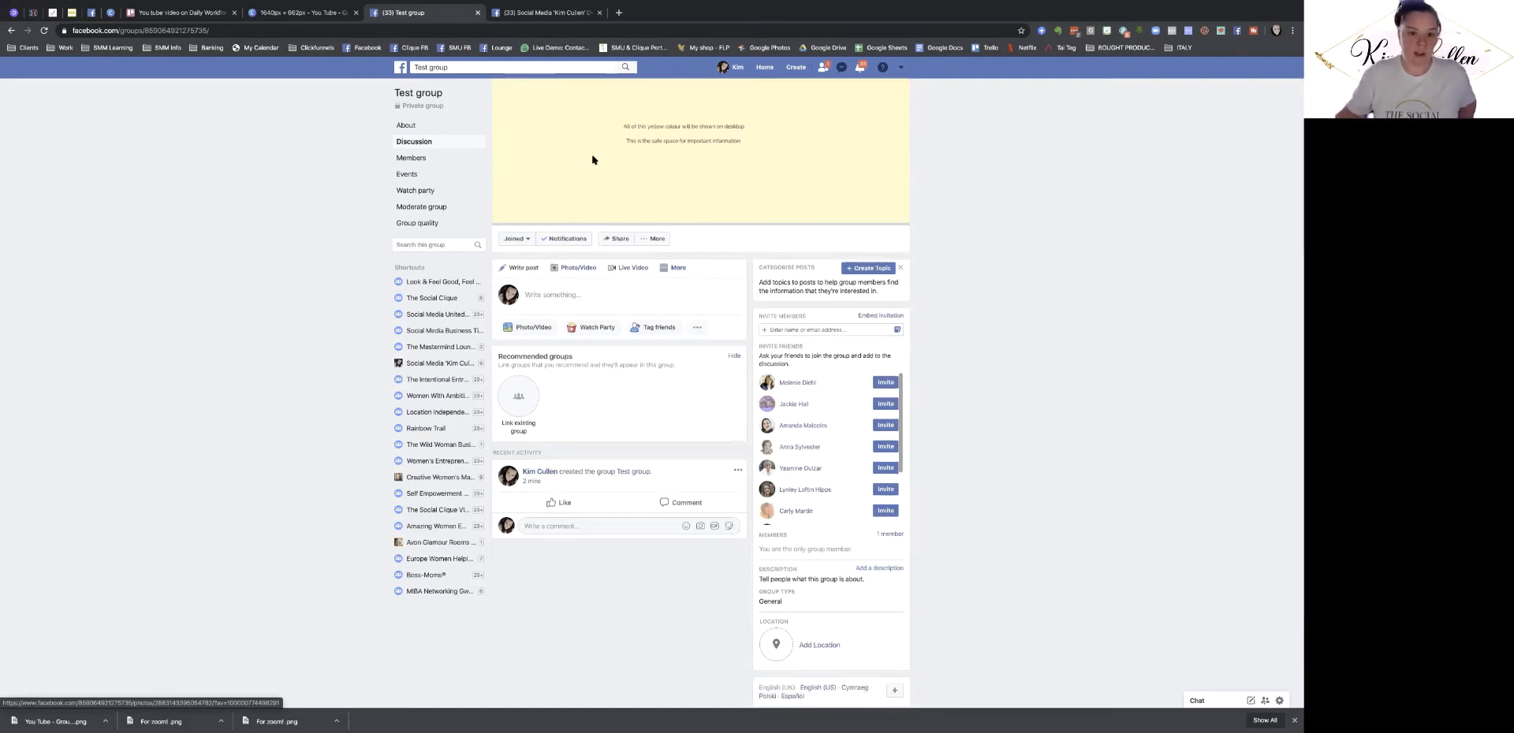
pyautogui.click(408, 127)
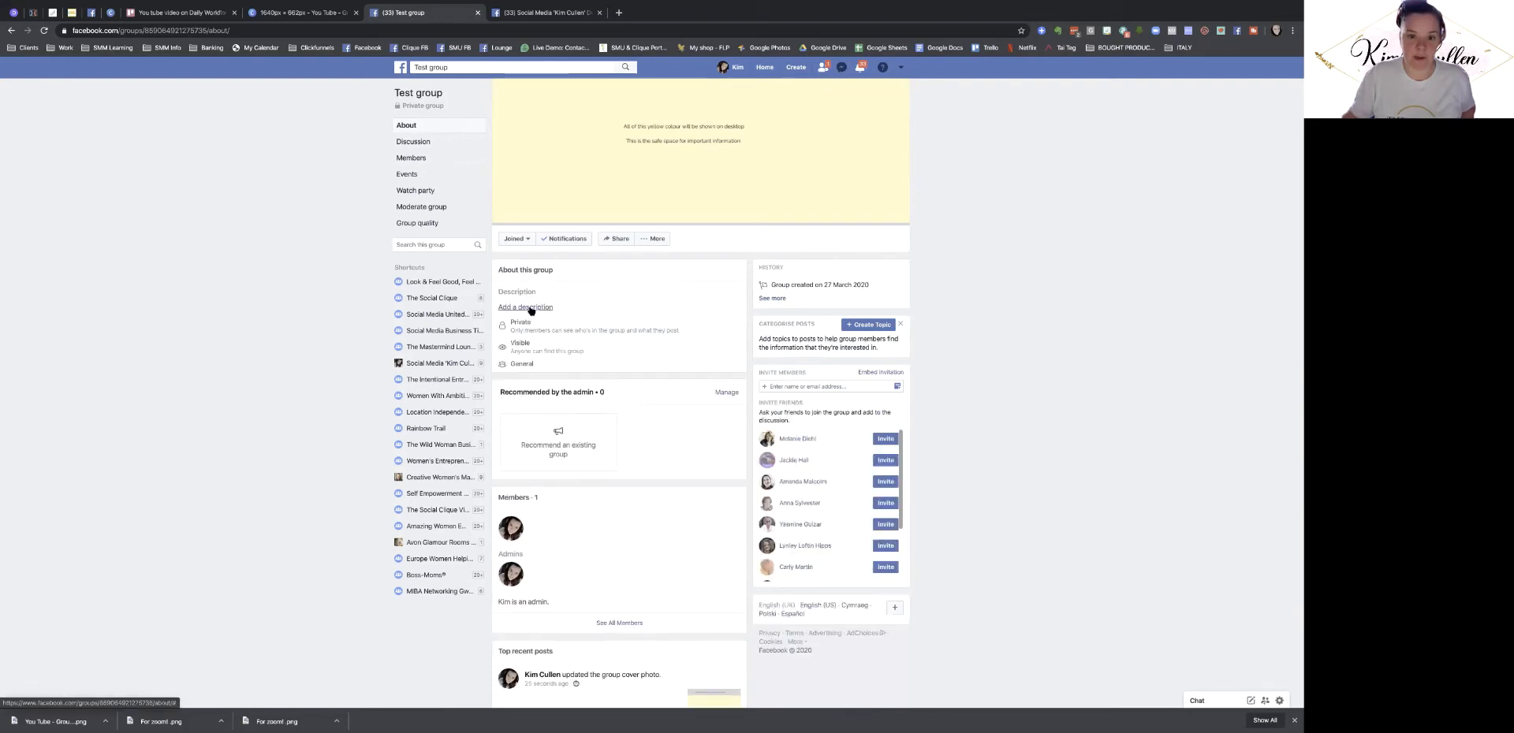
pyautogui.click(530, 308)
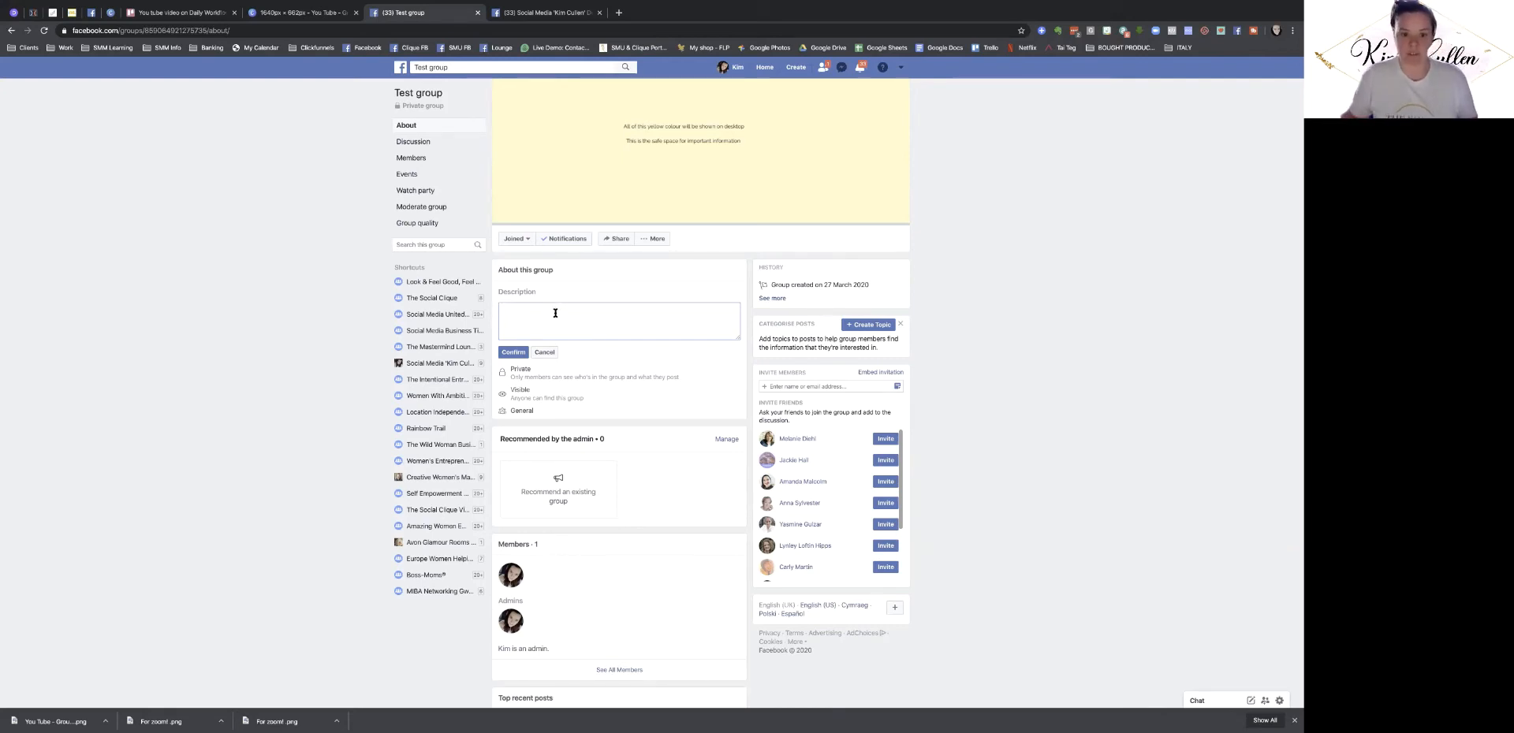
pyautogui.moveTo(737, 338); pyautogui.dragTo(737, 377)
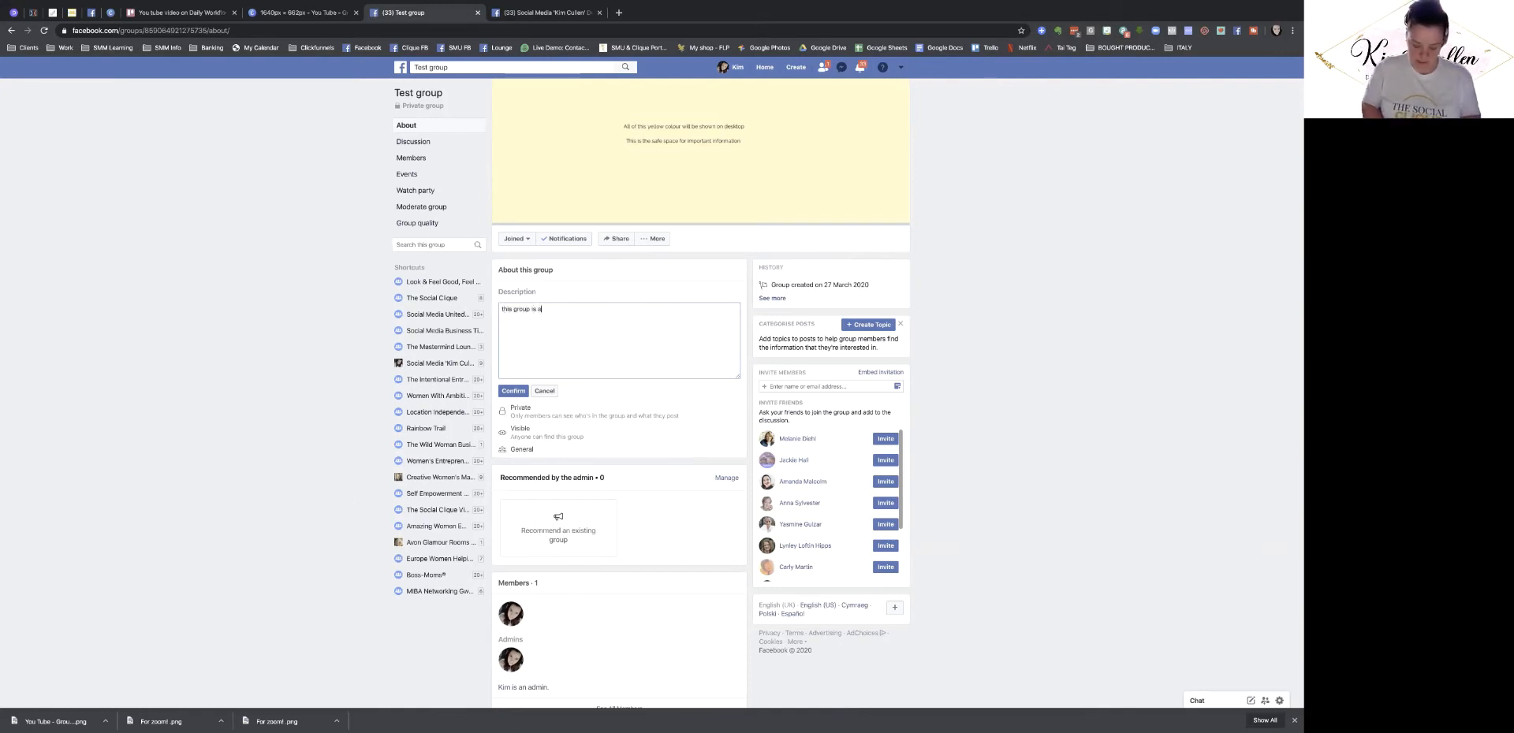
pyautogui.write('esting')
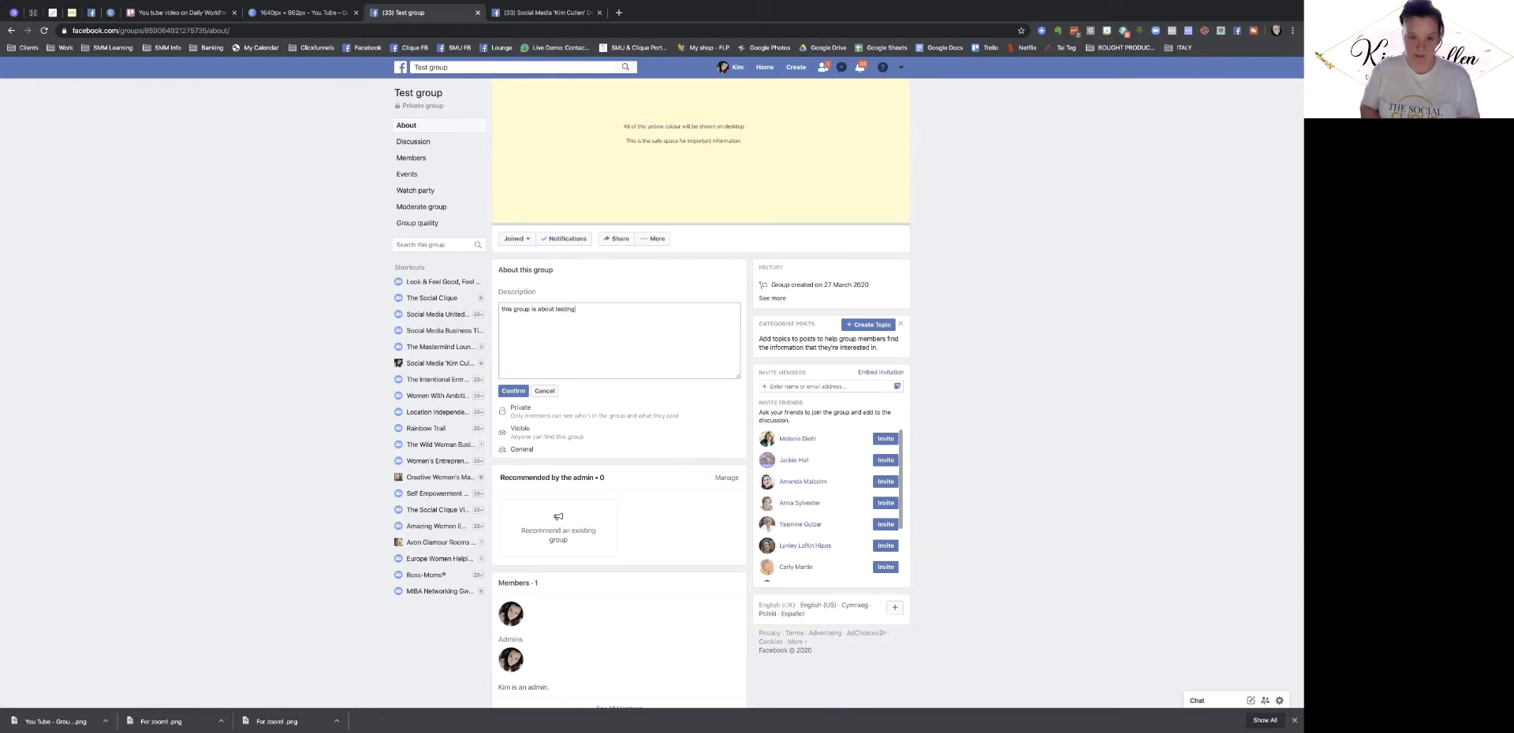
pyautogui.click(508, 389)
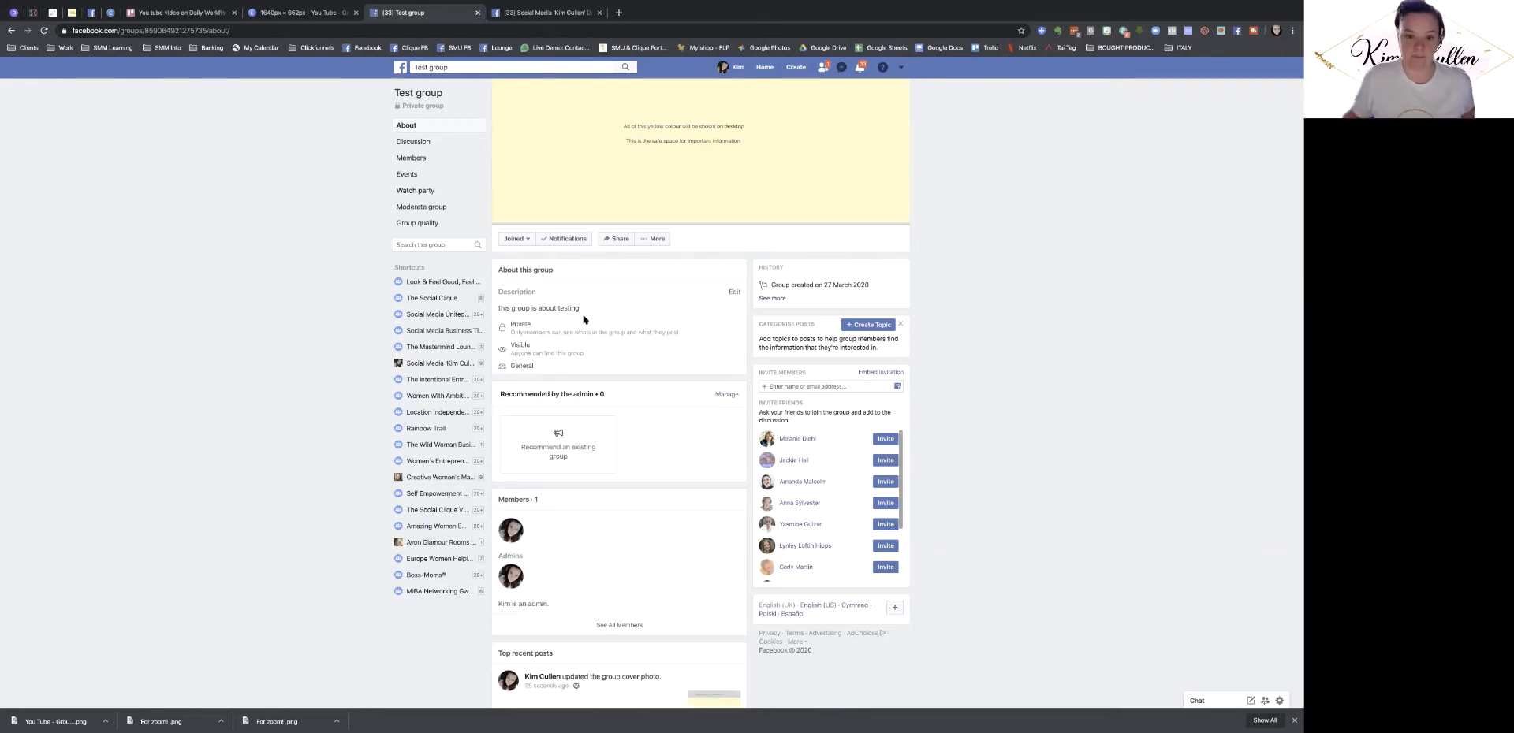
pyautogui.tripleClick(577, 308)
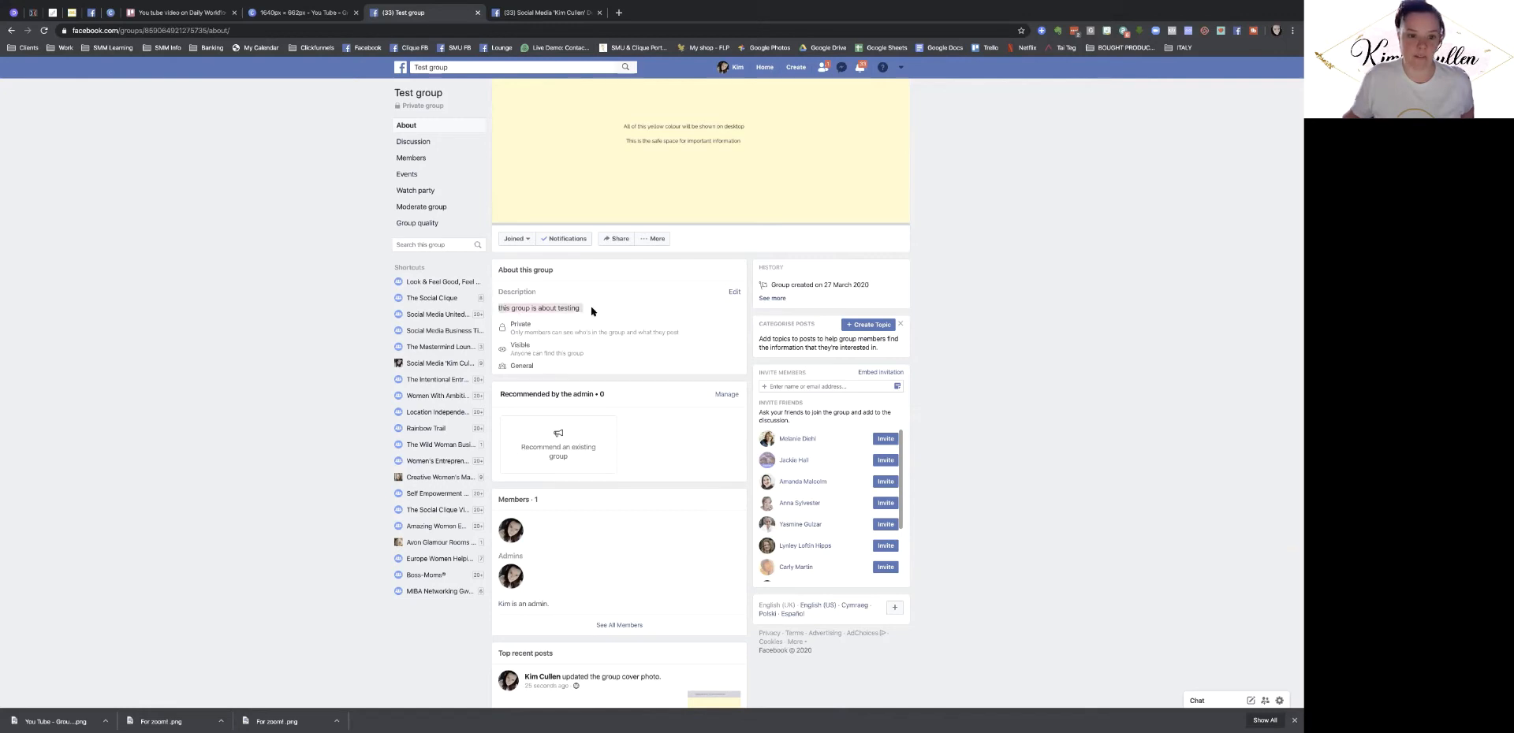
pyautogui.click(615, 311)
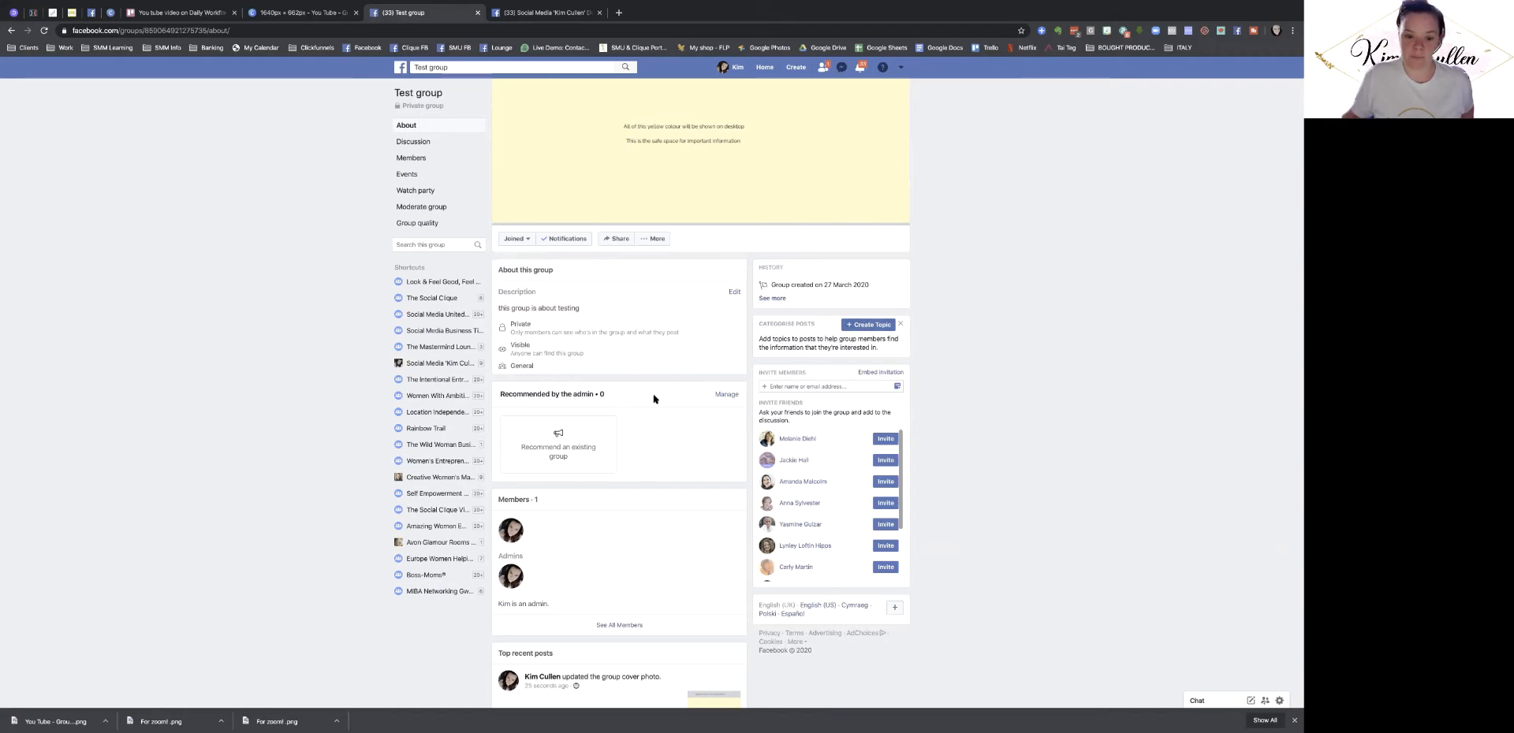
# - Return to the group's discussion page and check how the description update appears in the feed
pyautogui.scroll(-2, 653, 400)
pyautogui.scroll(-2, 652, 399)
pyautogui.hotkey('alt', 'Left')
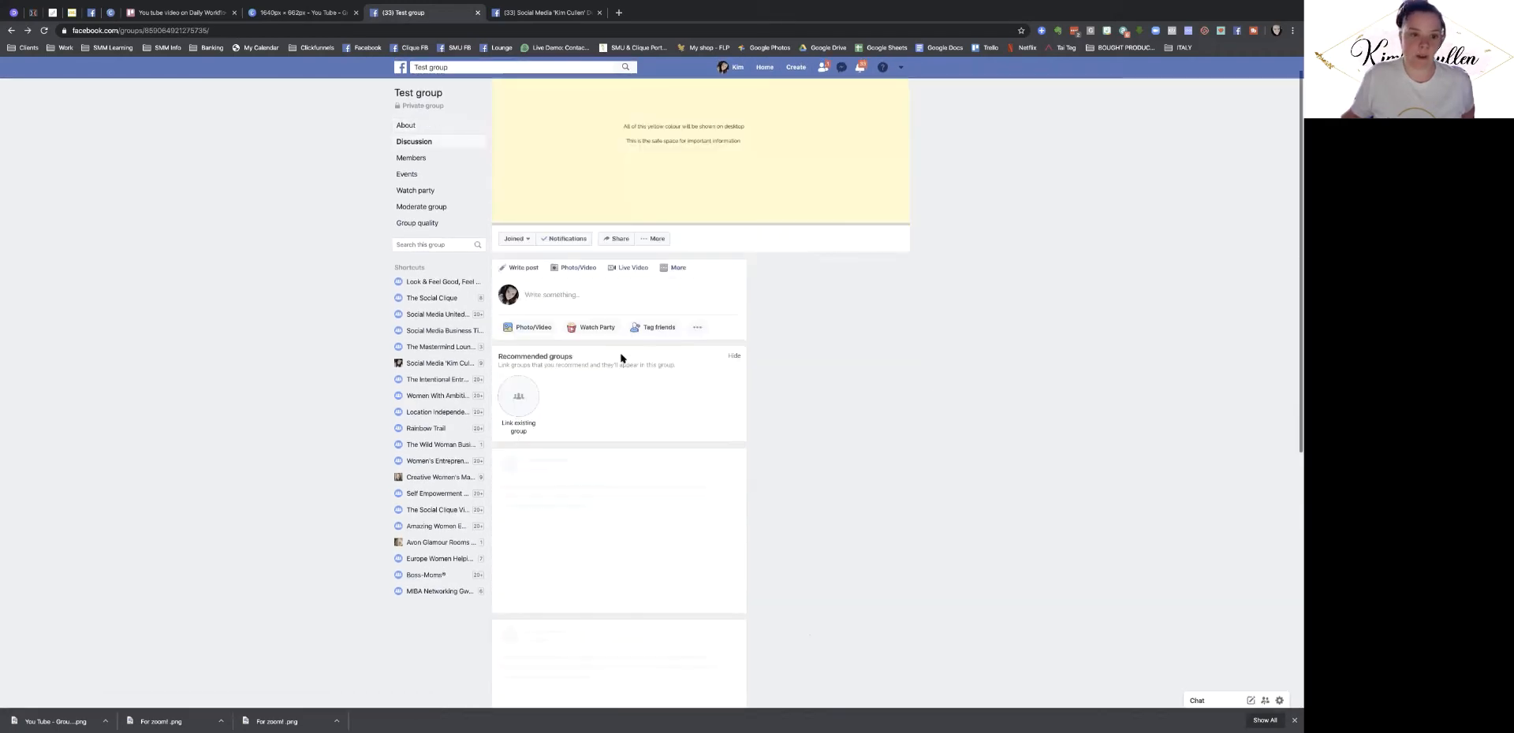
pyautogui.scroll(-1, 608, 353)
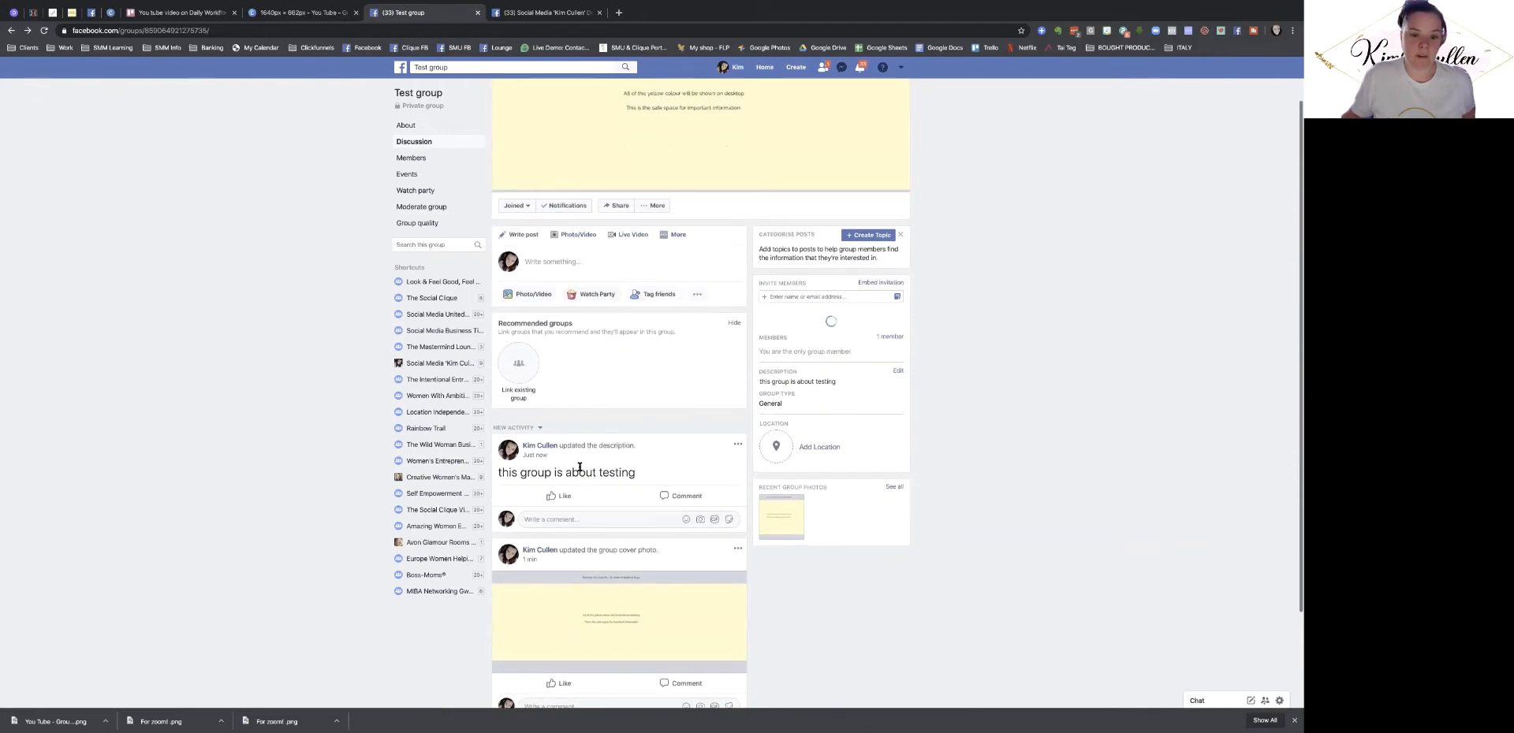
pyautogui.scroll(1, 596, 429)
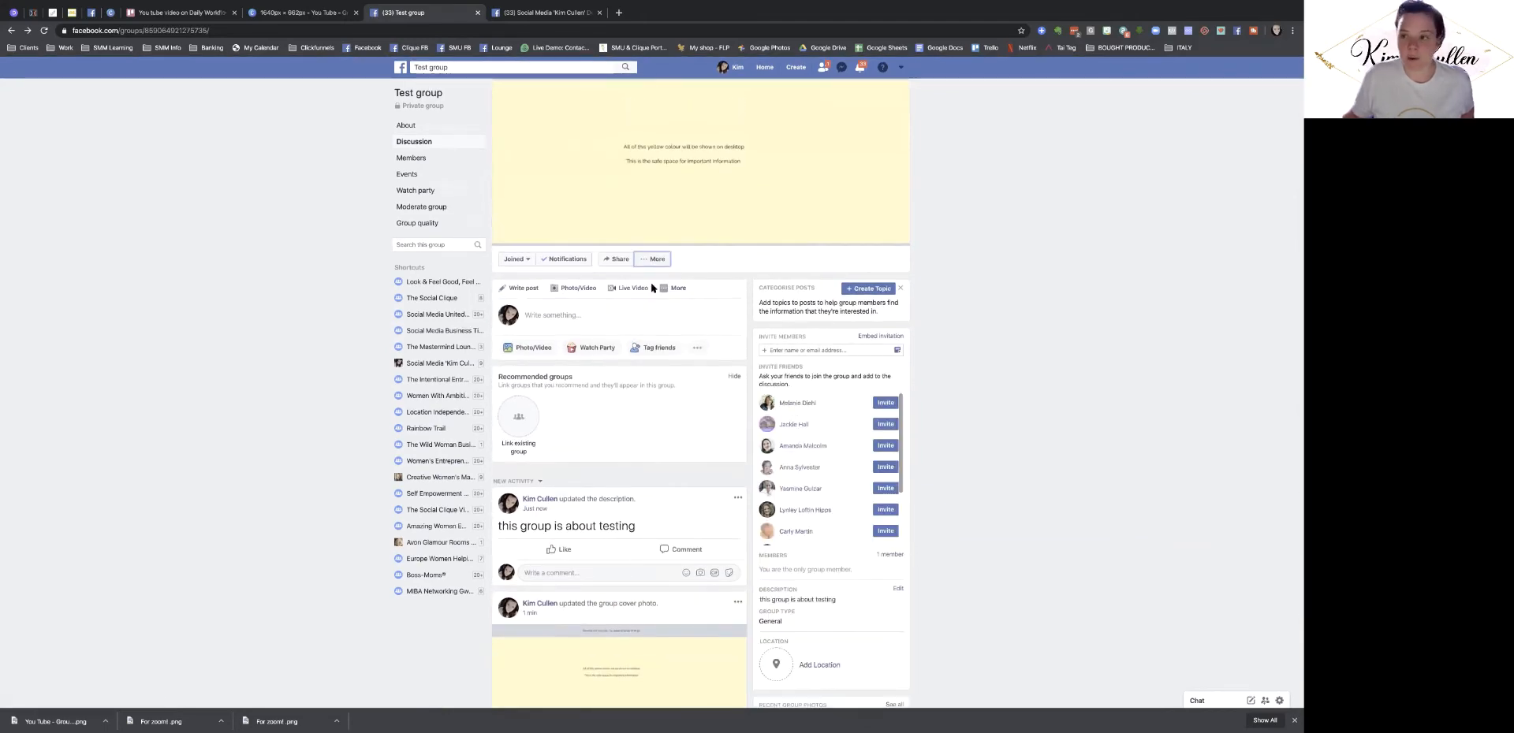
# - Open the group's settings for editing
pyautogui.click(652, 259)
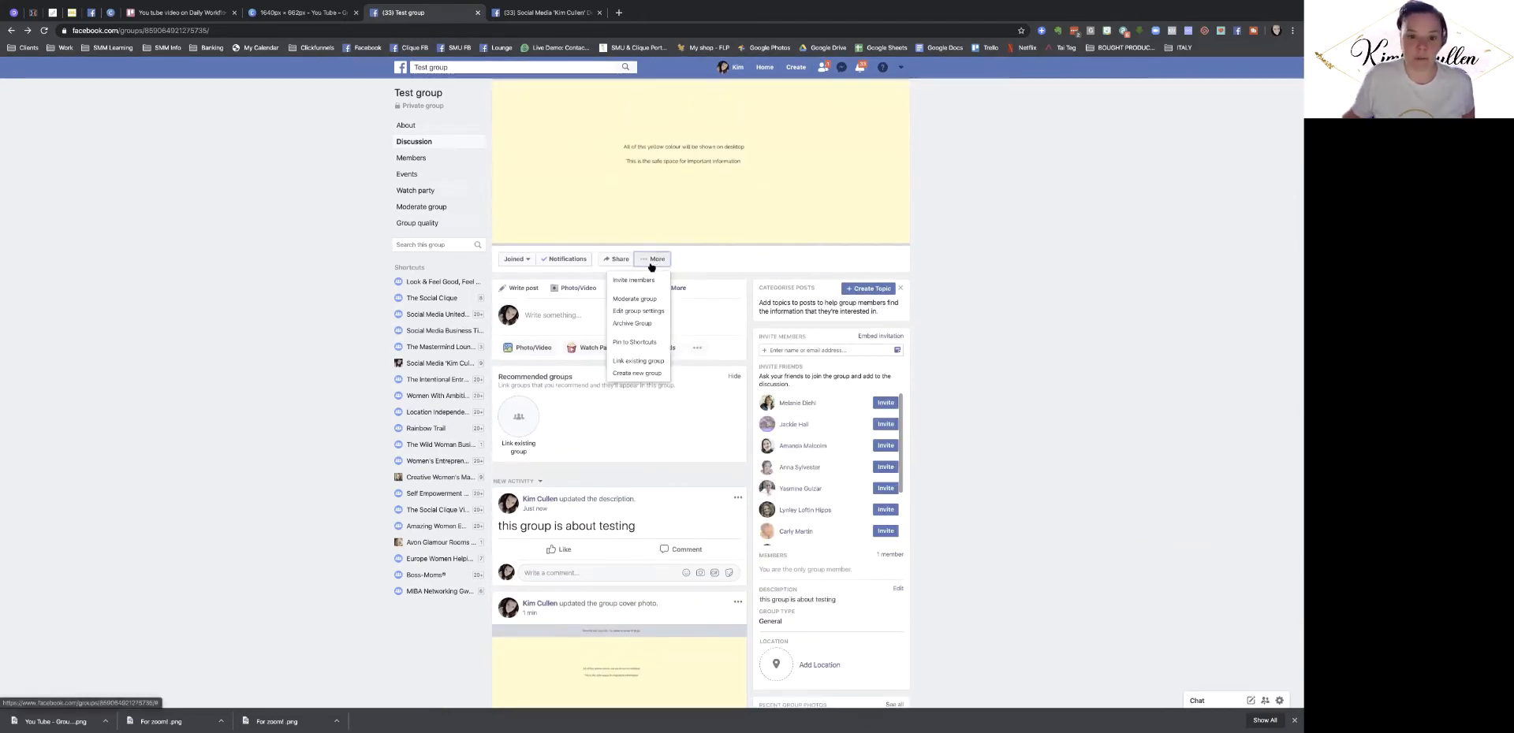
pyautogui.click(640, 312)
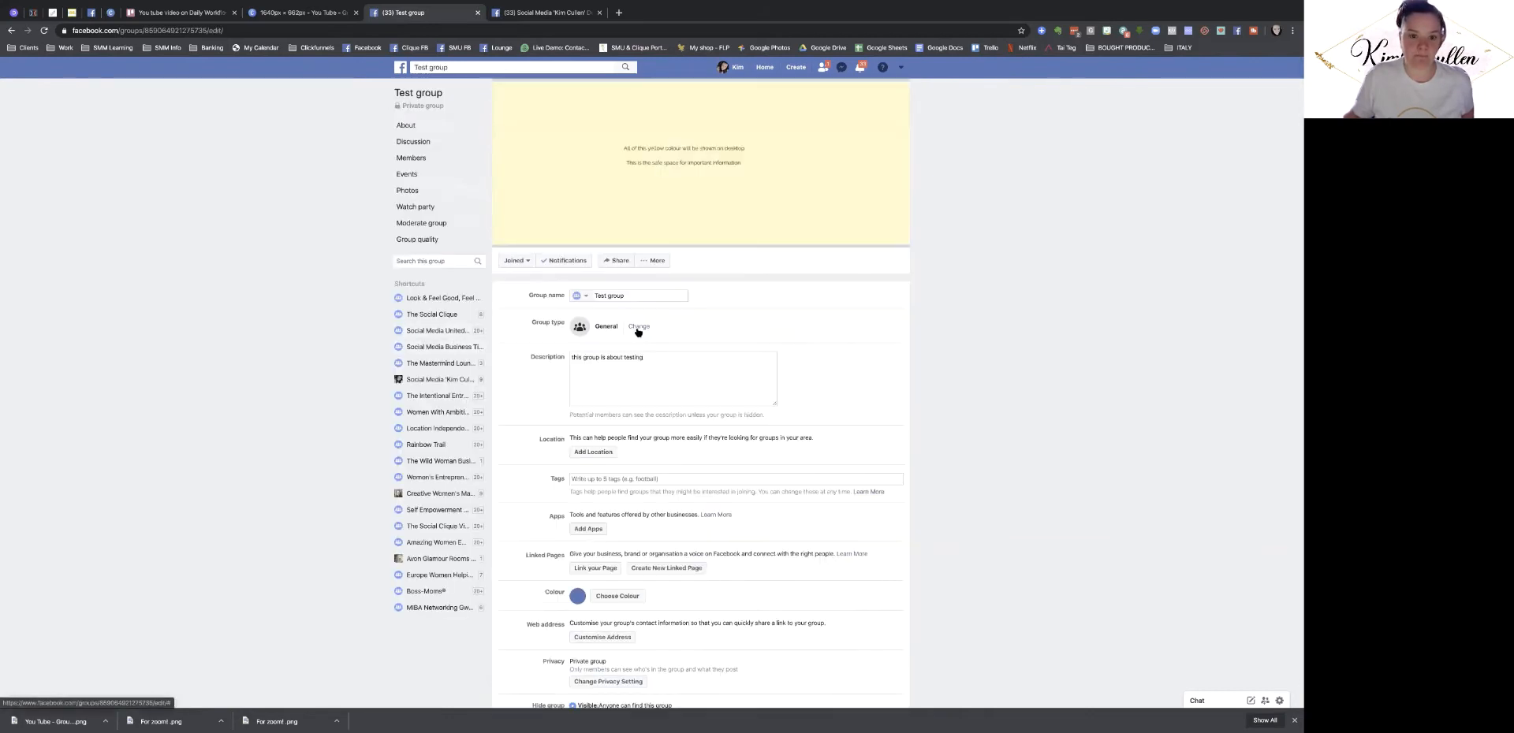
pyautogui.scroll(-1, 738, 320)
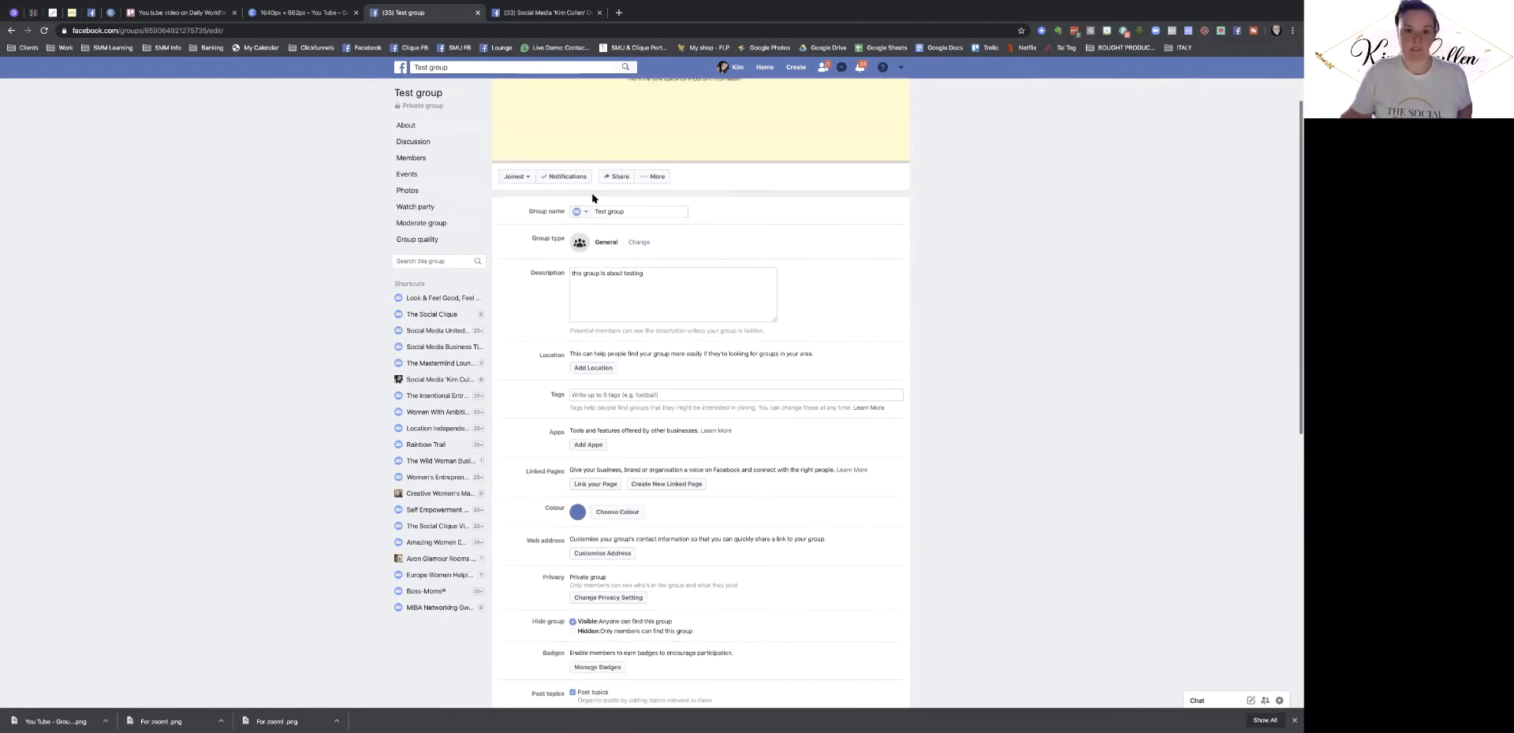
# - Browse the icon choices available for the group name, leaving the icon and name as they are
pyautogui.click(626, 214)
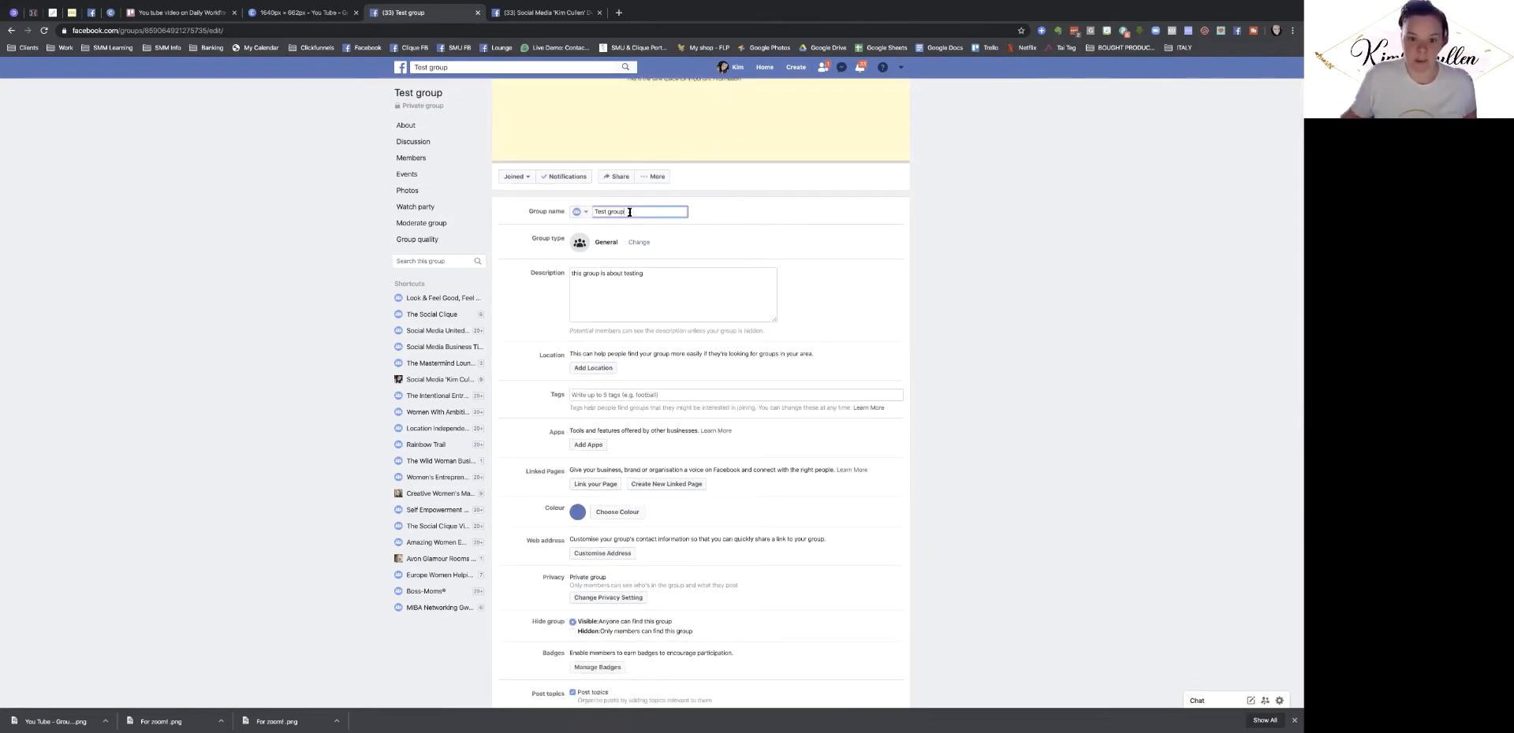
pyautogui.click(586, 214)
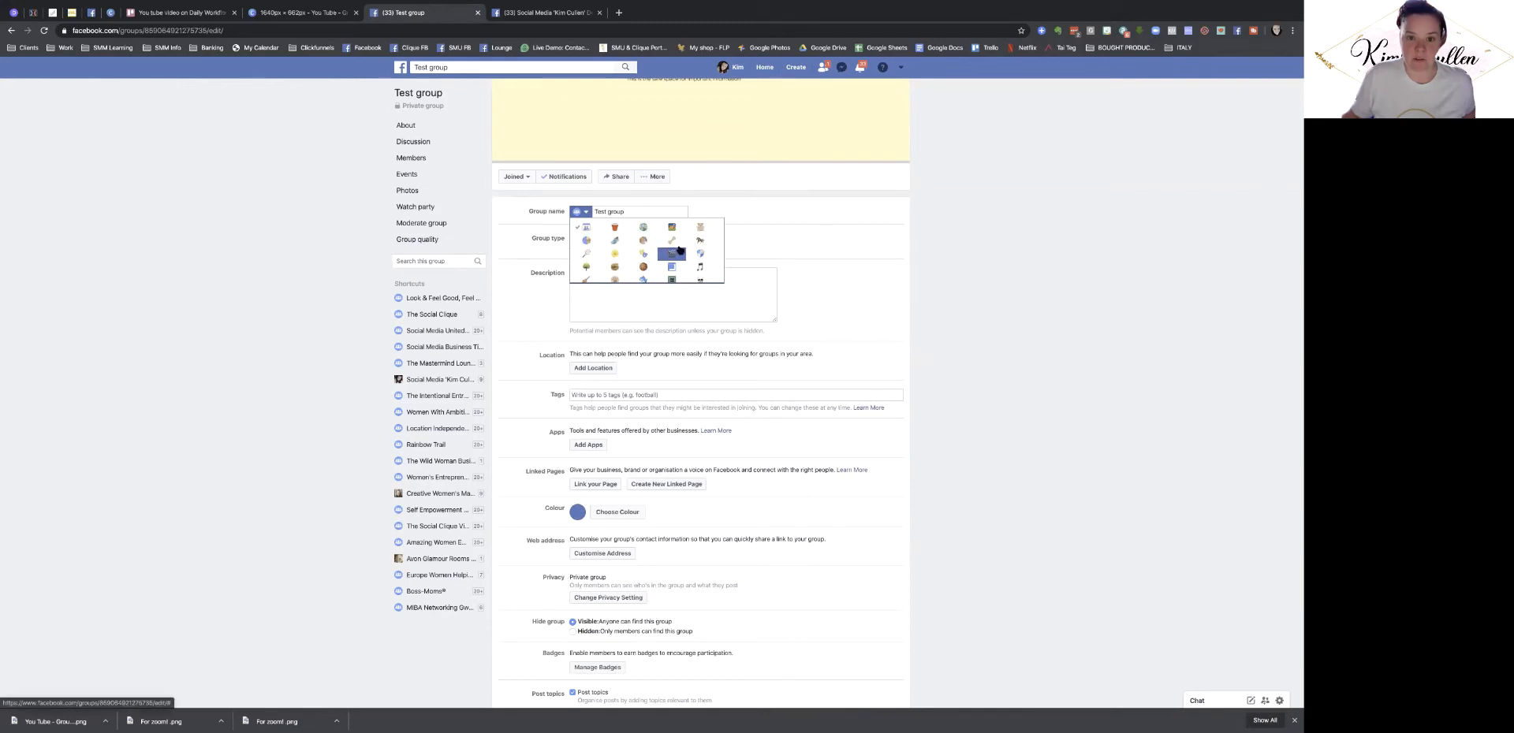
pyautogui.scroll(-2, 672, 249)
pyautogui.scroll(3, 673, 251)
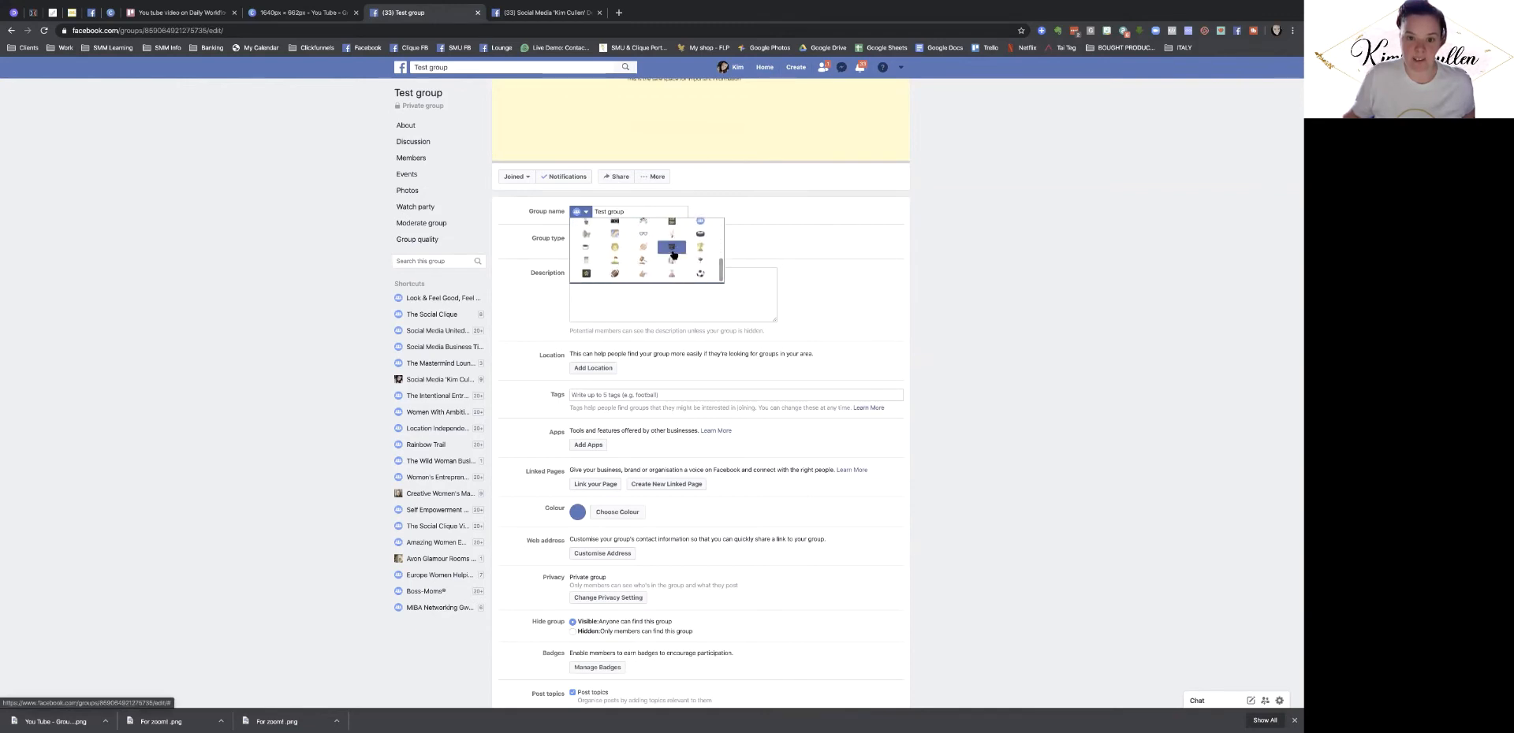
pyautogui.scroll(1, 699, 208)
pyautogui.click(597, 190)
pyautogui.scroll(-1, 650, 229)
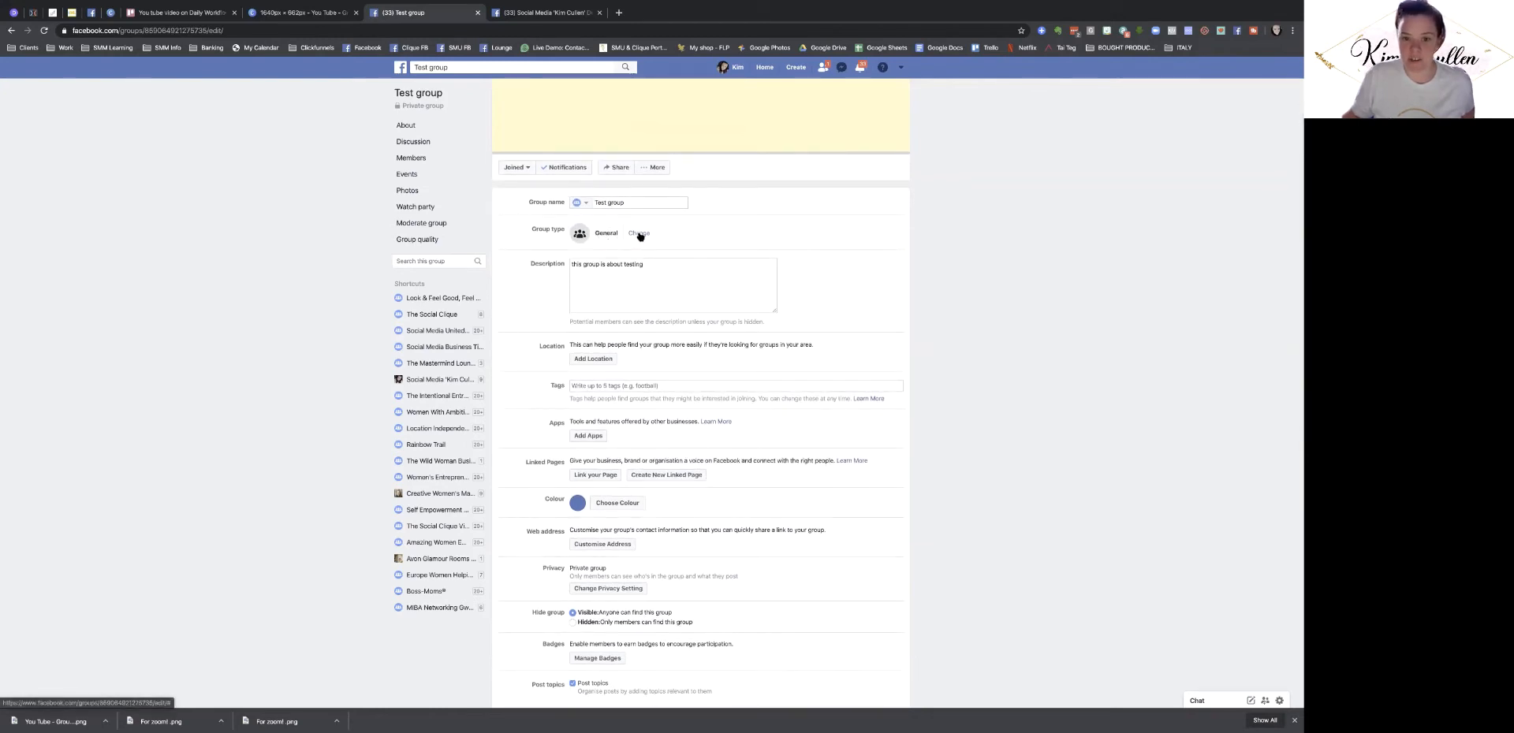
# - Change the group type to Social learning and save it
pyautogui.click(639, 234)
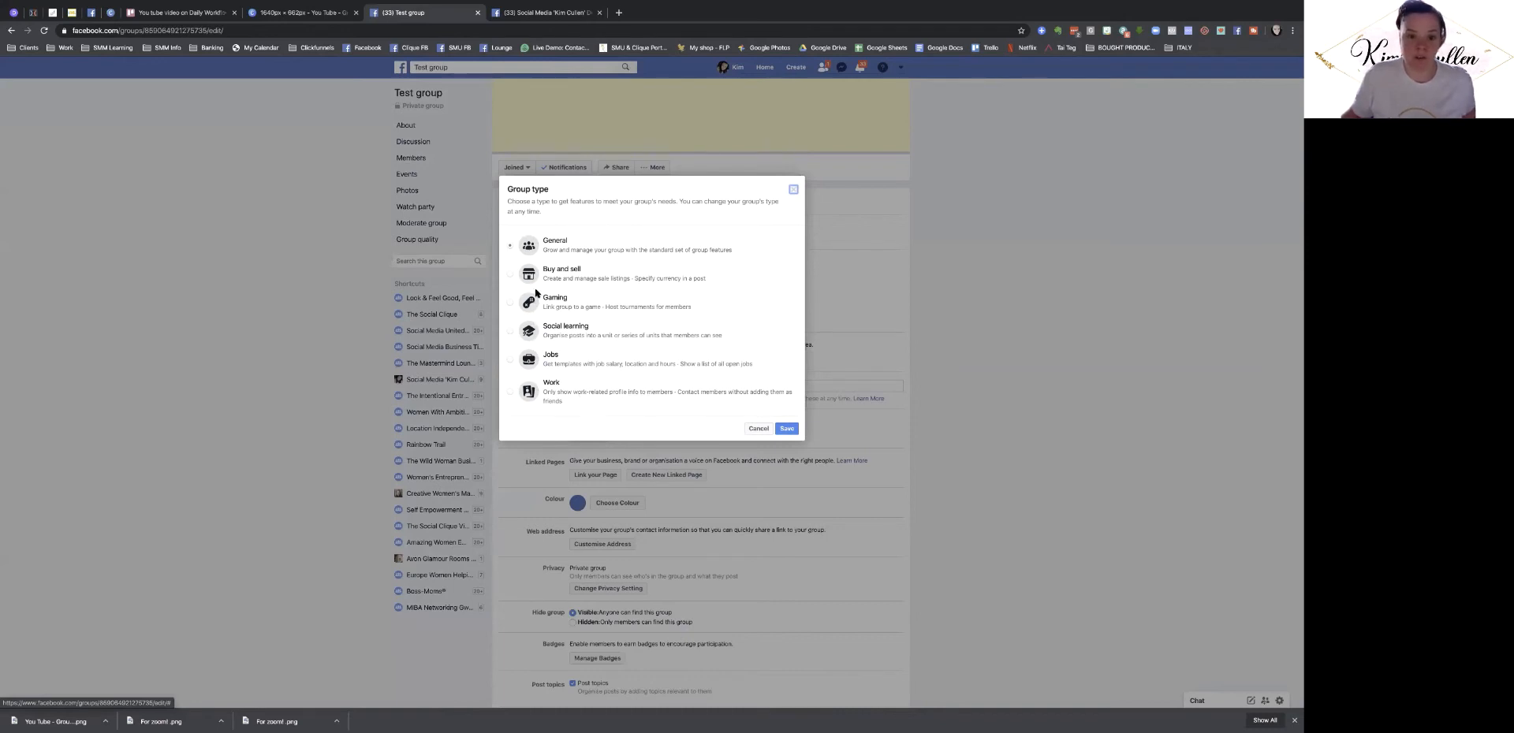
pyautogui.click(508, 333)
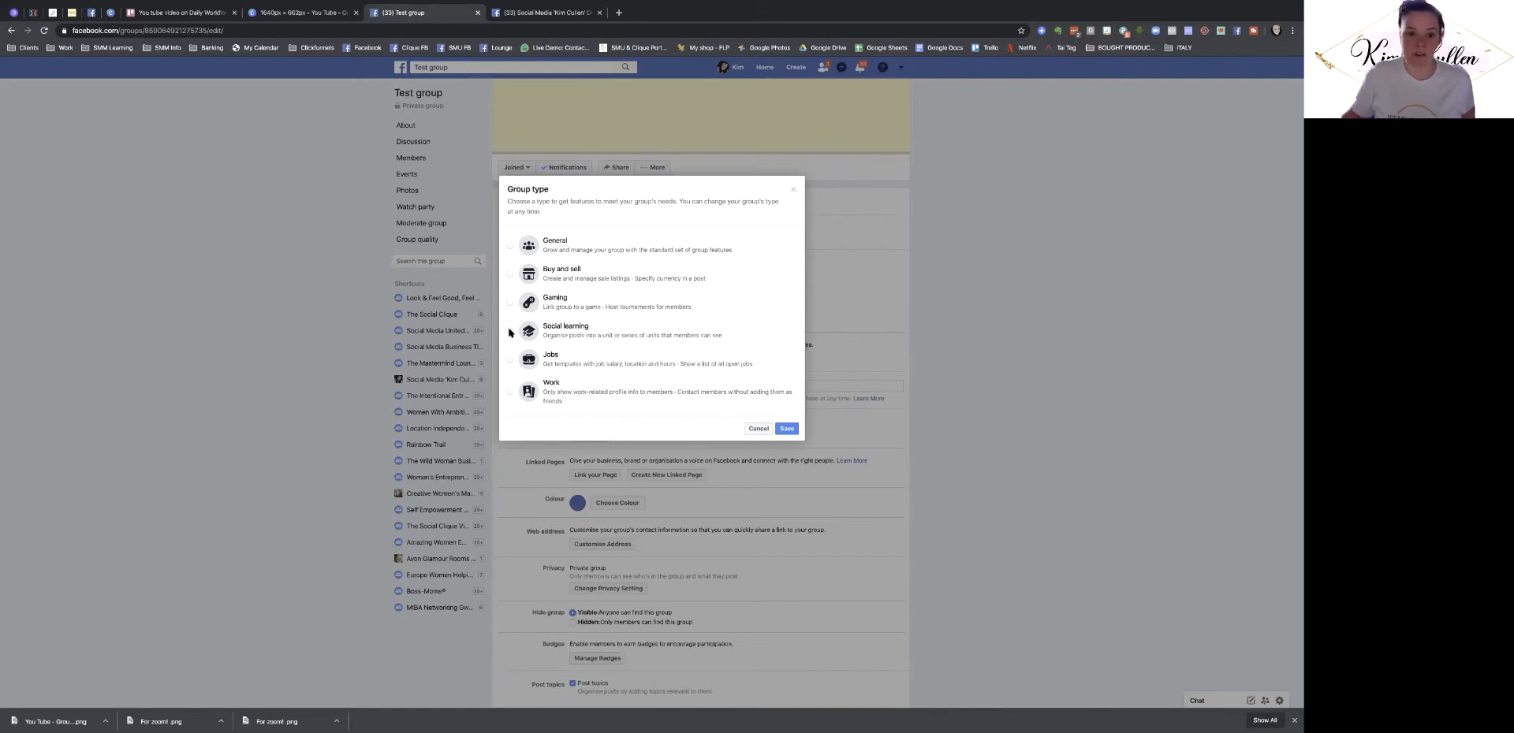
pyautogui.click(786, 429)
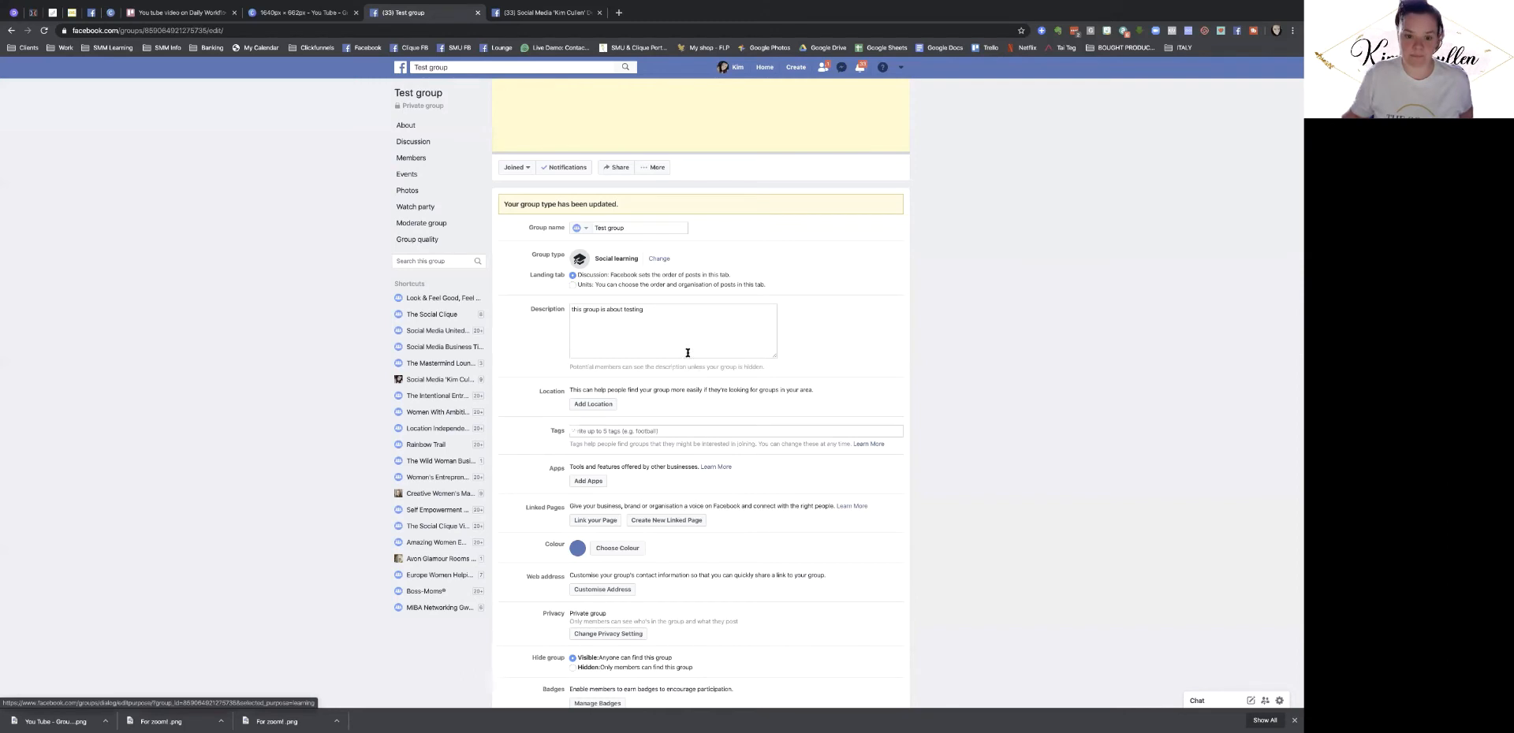
# - Add London, United Kingdom as the group's location and save it
pyautogui.scroll(-2, 686, 351)
pyautogui.scroll(-1, 664, 337)
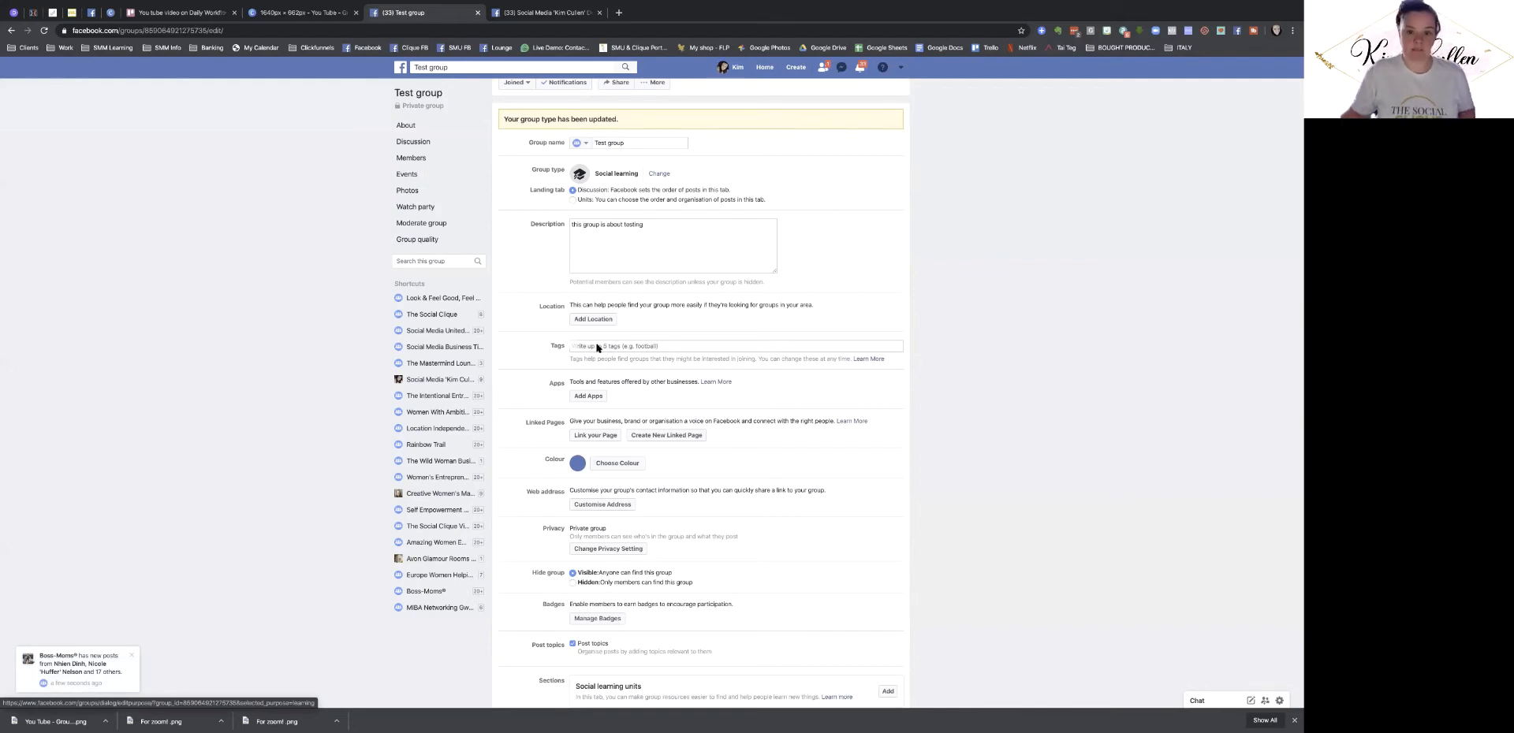
pyautogui.scroll(-1, 596, 344)
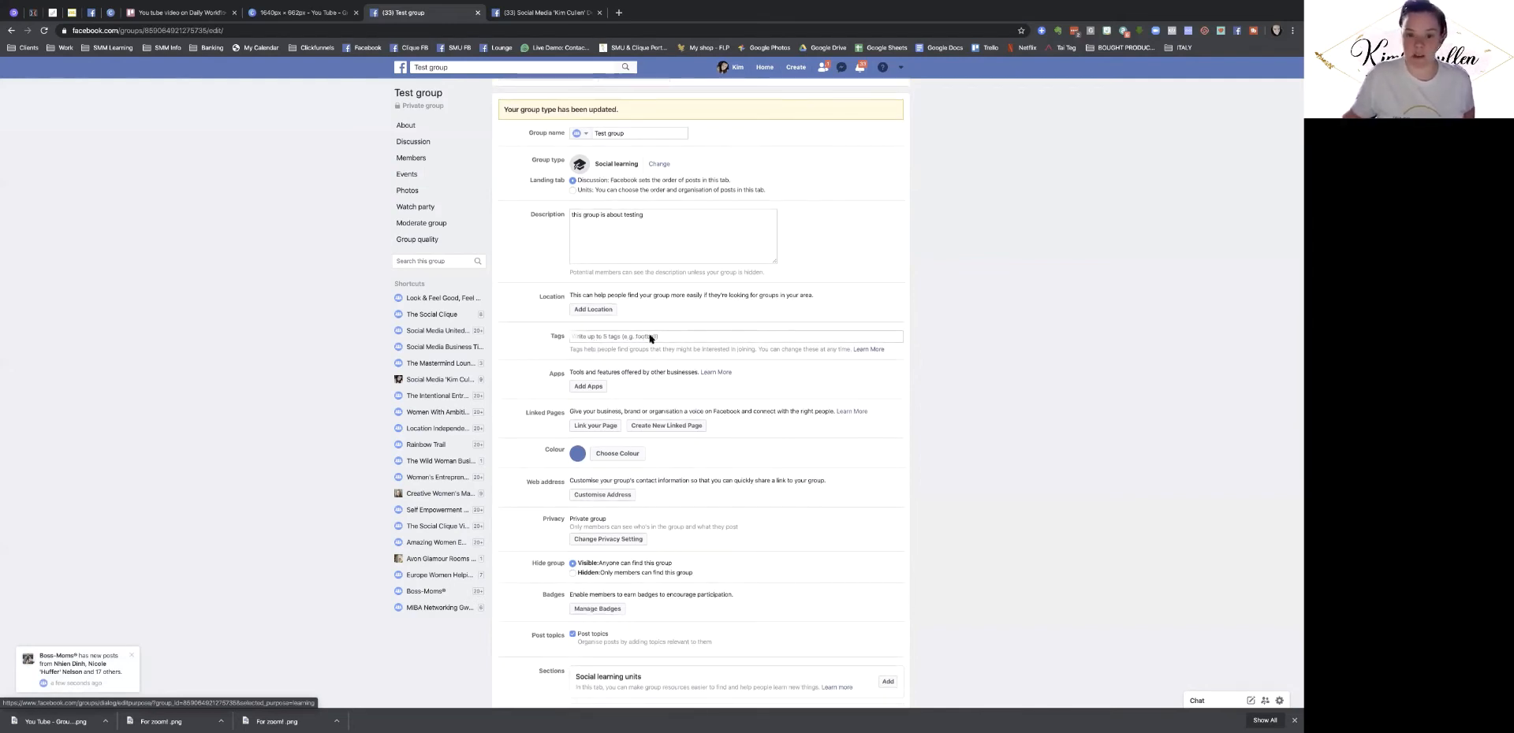
pyautogui.click(596, 310)
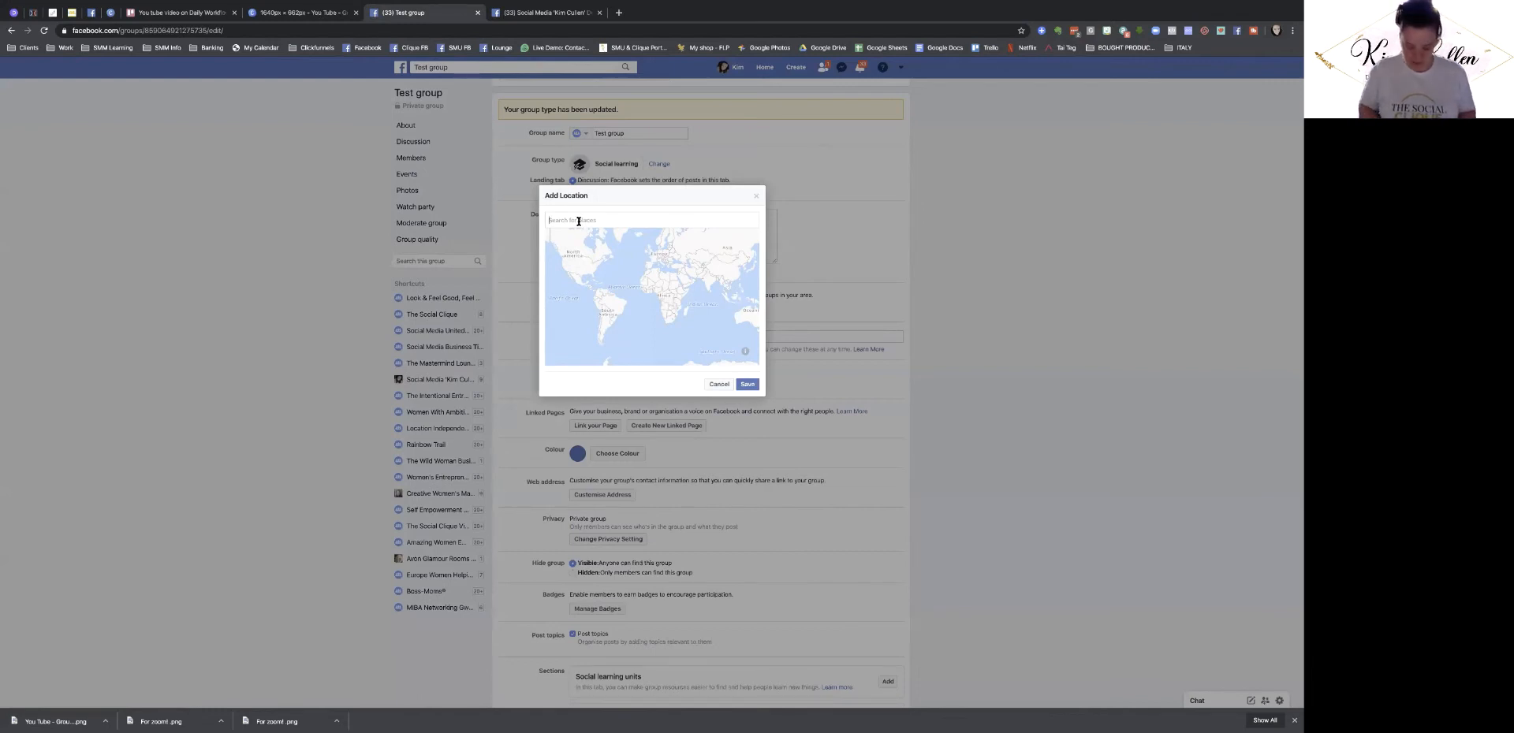
pyautogui.write('london')
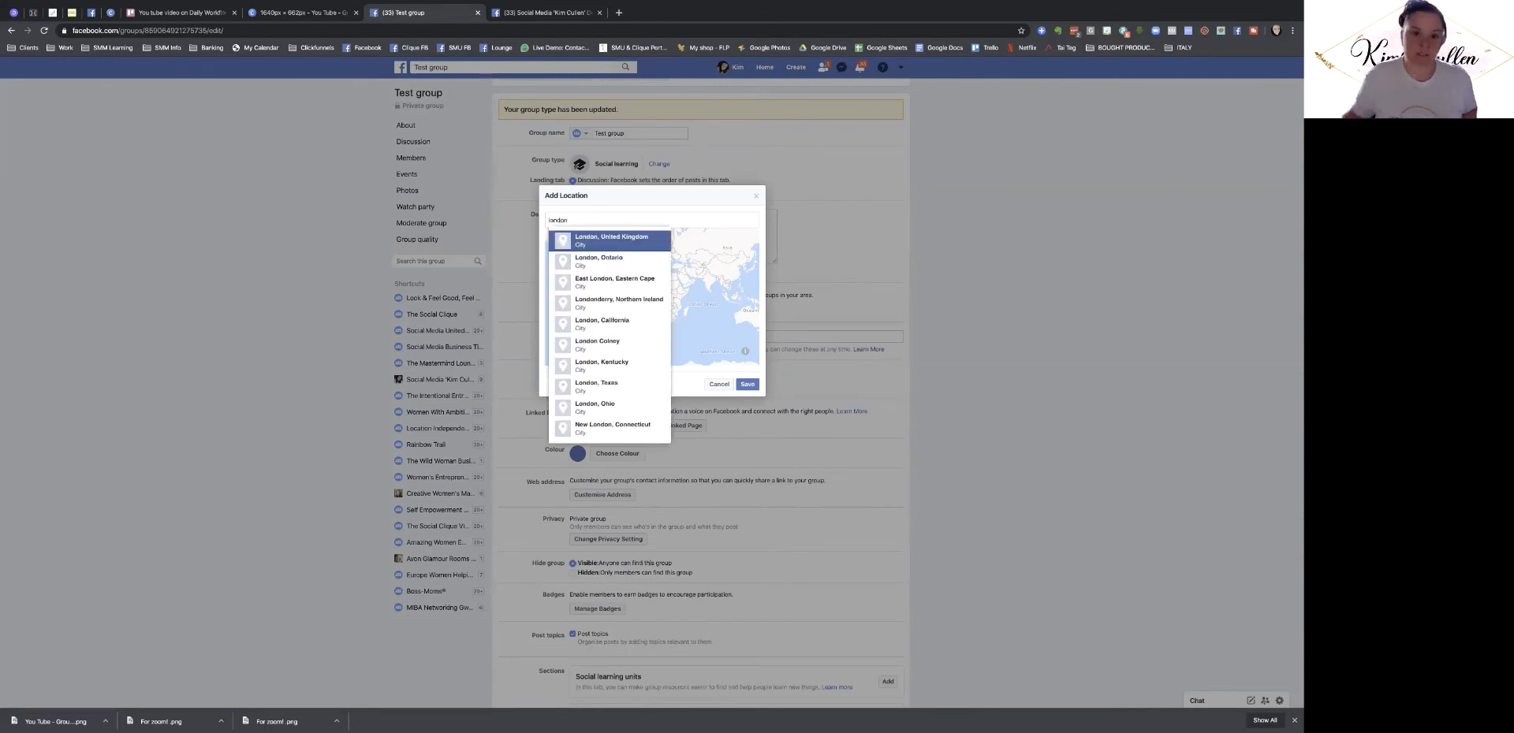
pyautogui.click(600, 240)
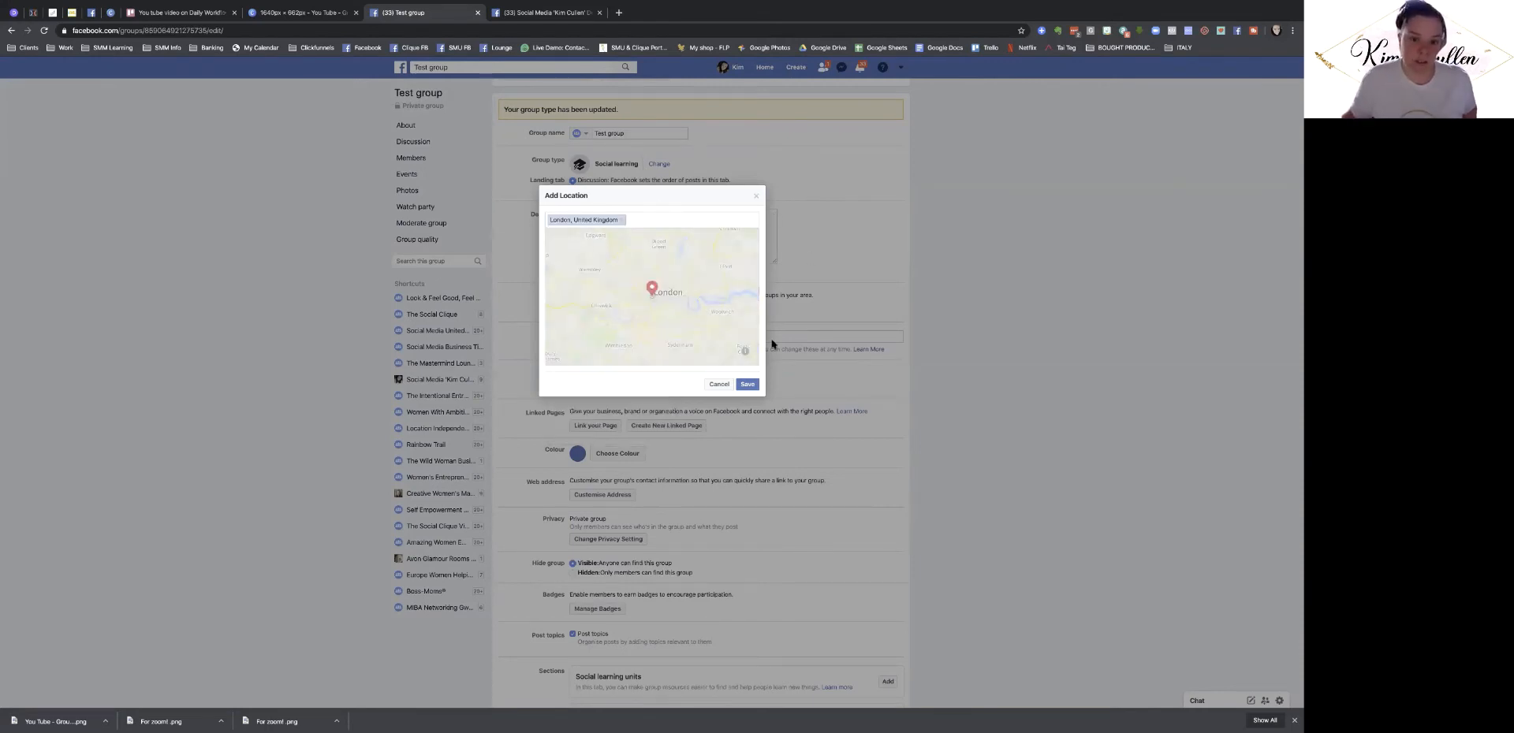
pyautogui.click(746, 384)
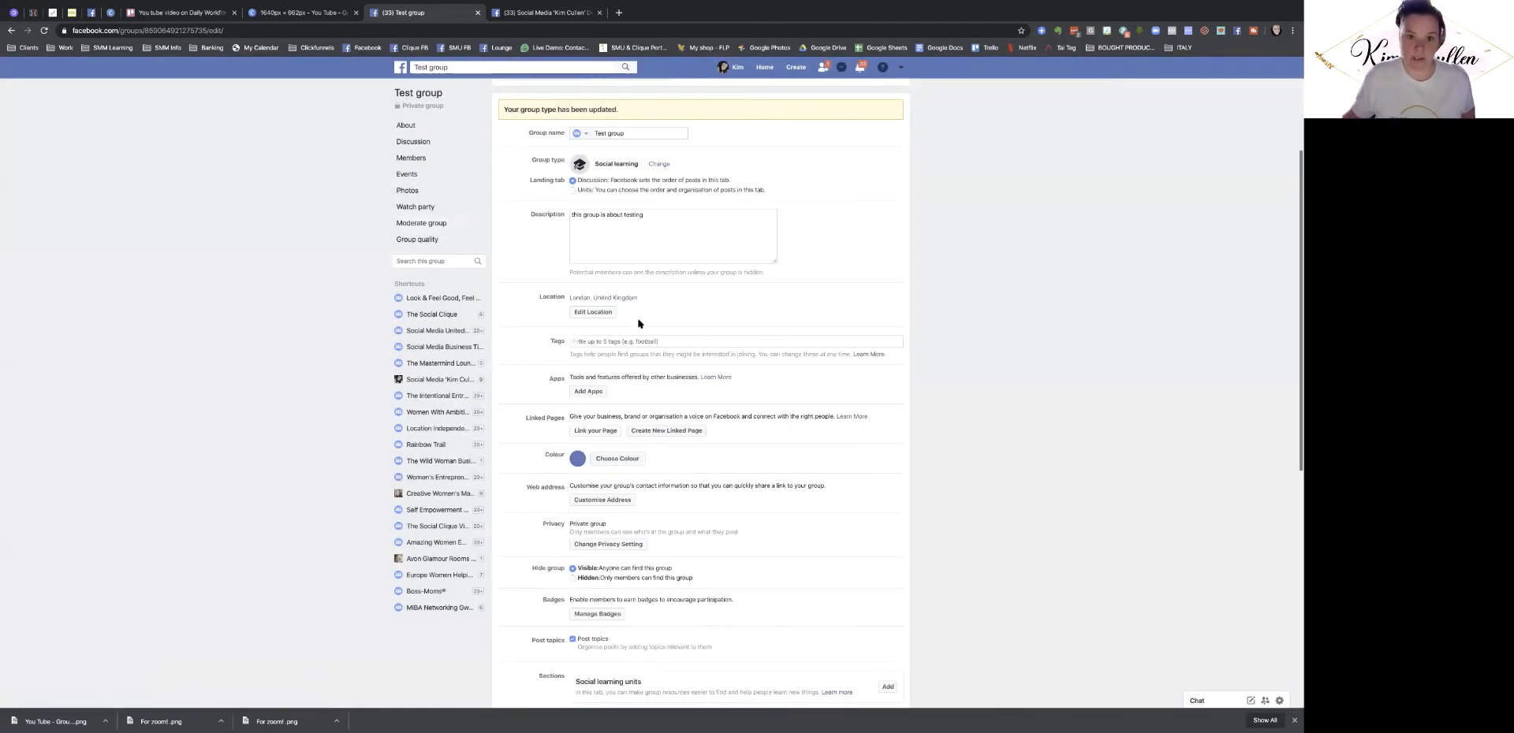
# - Set the group's colour to pink and apply it
pyautogui.scroll(-1, 713, 335)
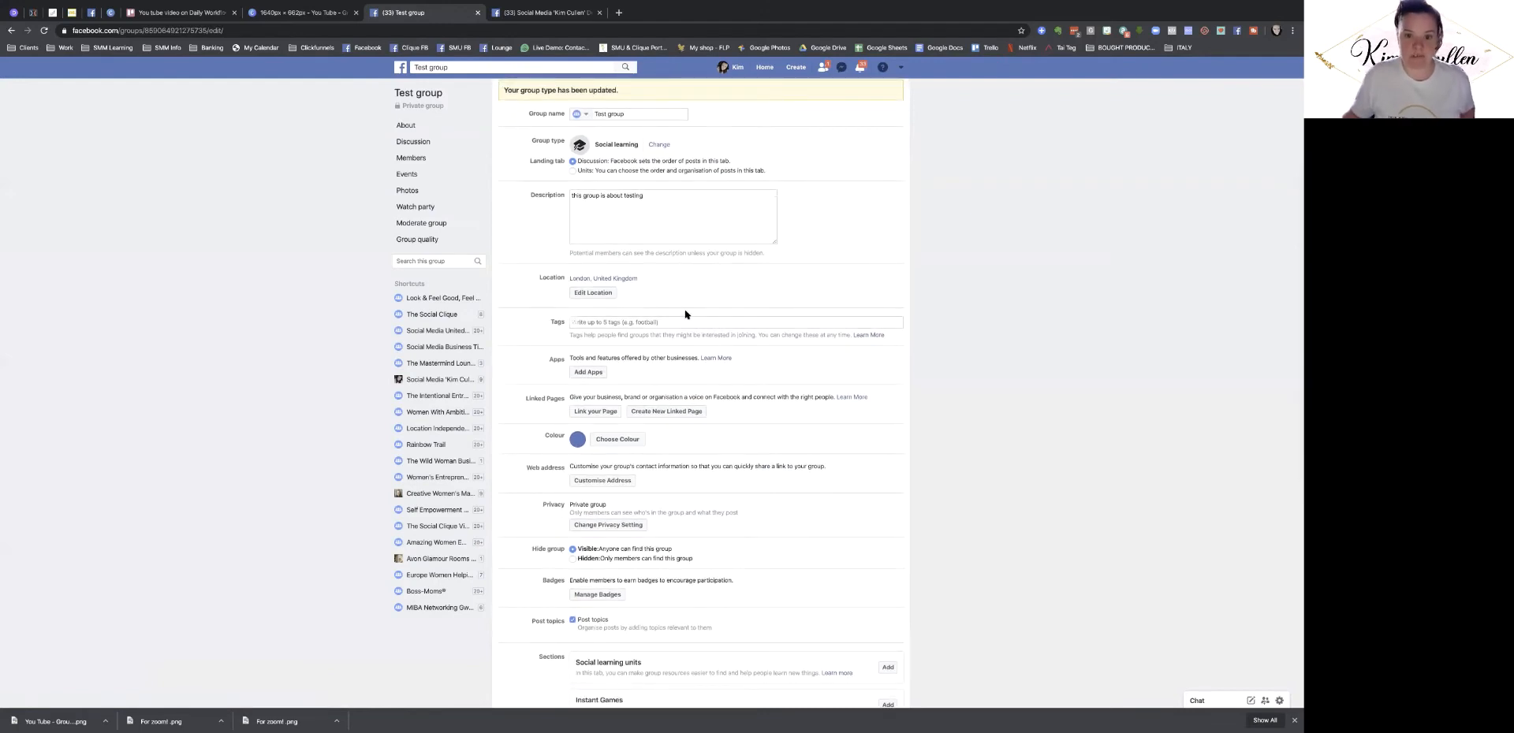
pyautogui.scroll(-1, 683, 311)
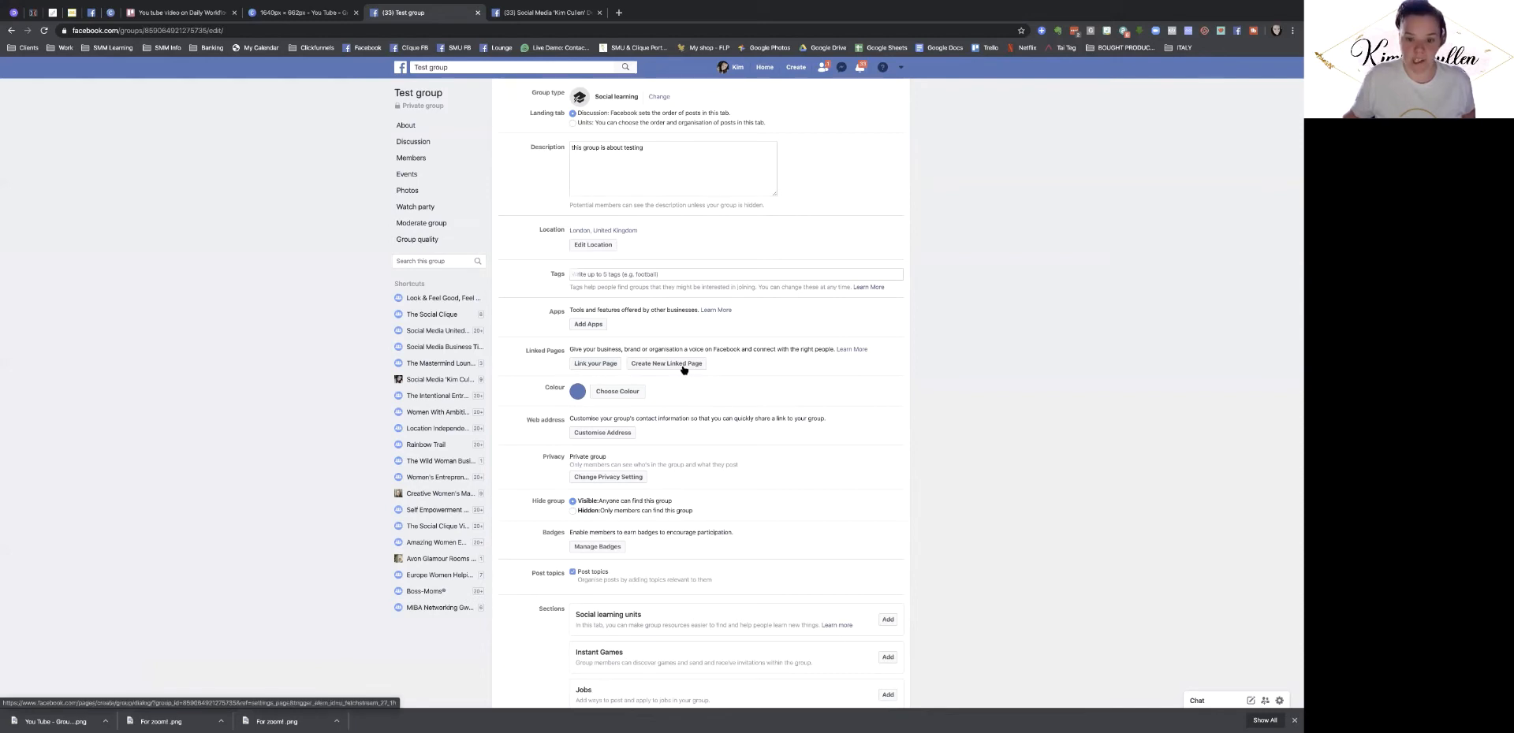
pyautogui.click(611, 393)
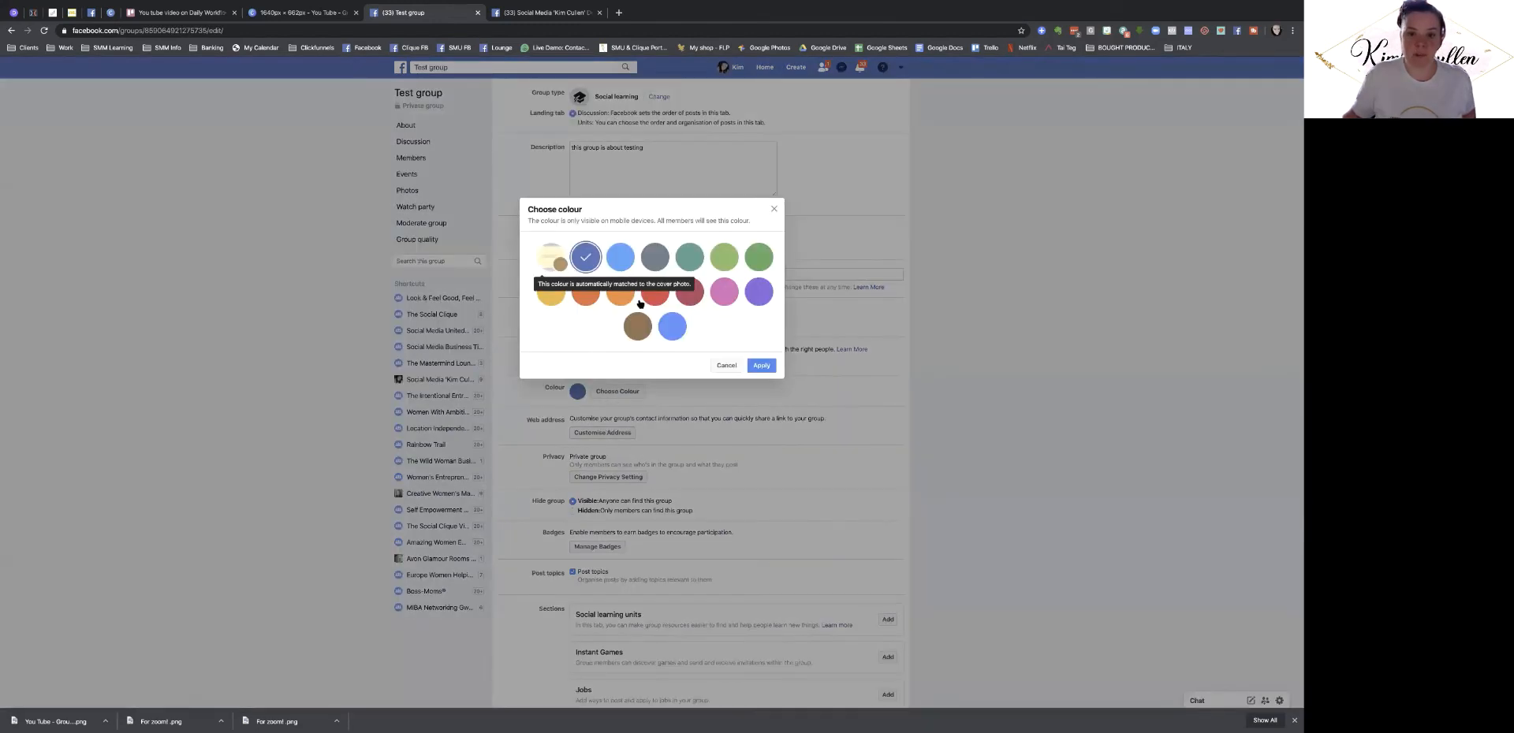
pyautogui.click(723, 291)
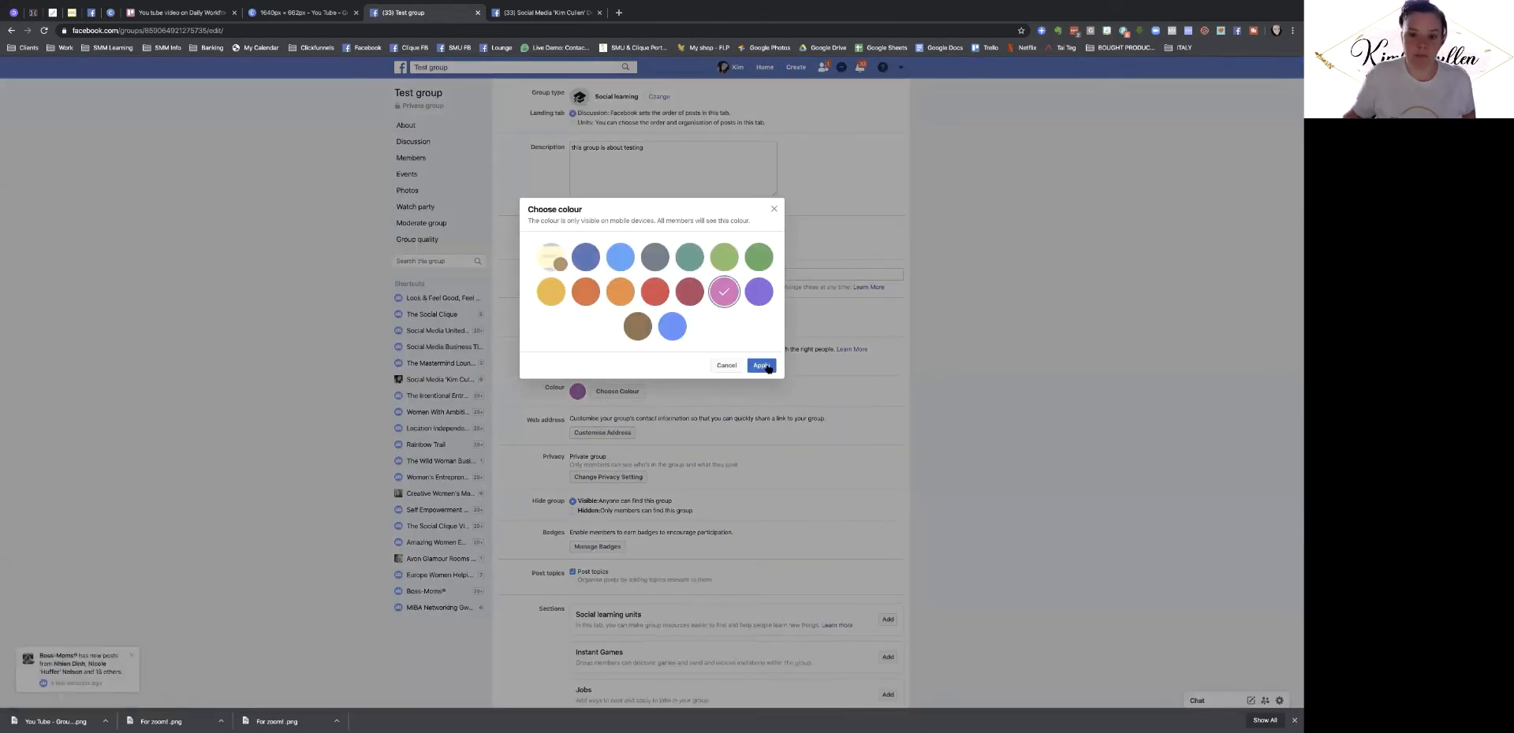
pyautogui.click(761, 365)
# - Customise the group's web address with the alias "testing123gdudgueg", after trying "testing" and "testing123", and save it
pyautogui.scroll(-1, 662, 323)
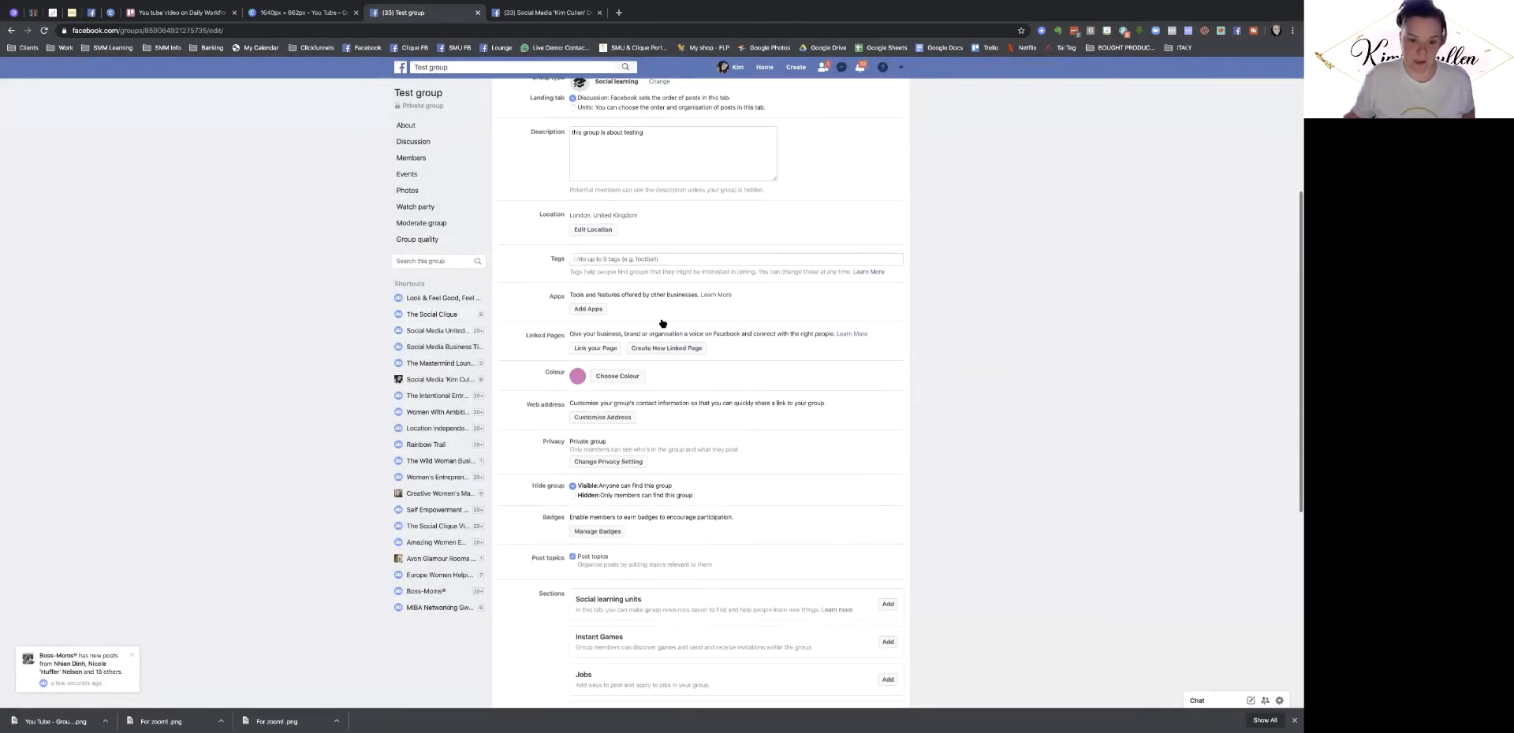
pyautogui.scroll(-1, 663, 323)
pyautogui.moveTo(525, 339); pyautogui.dragTo(567, 342)
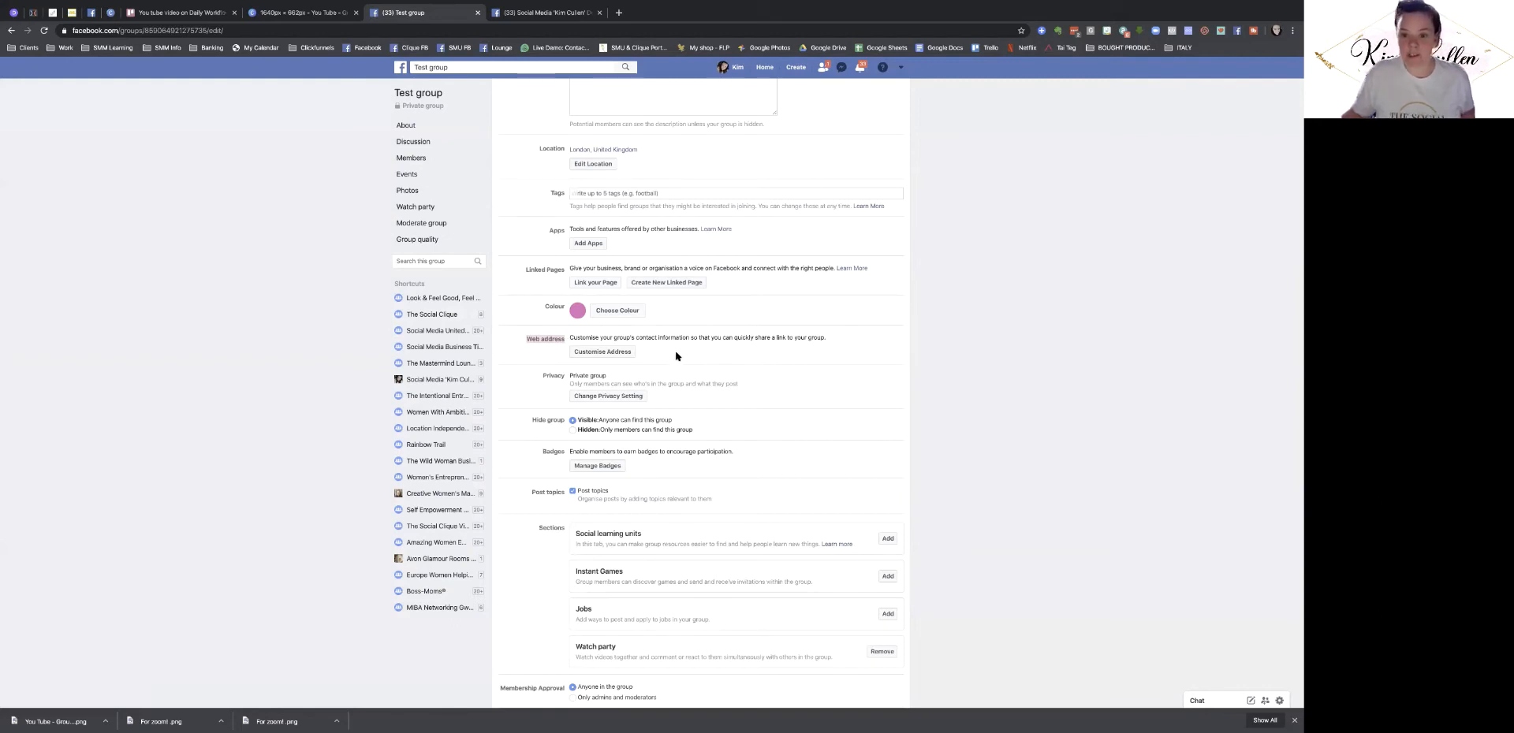
pyautogui.click(608, 355)
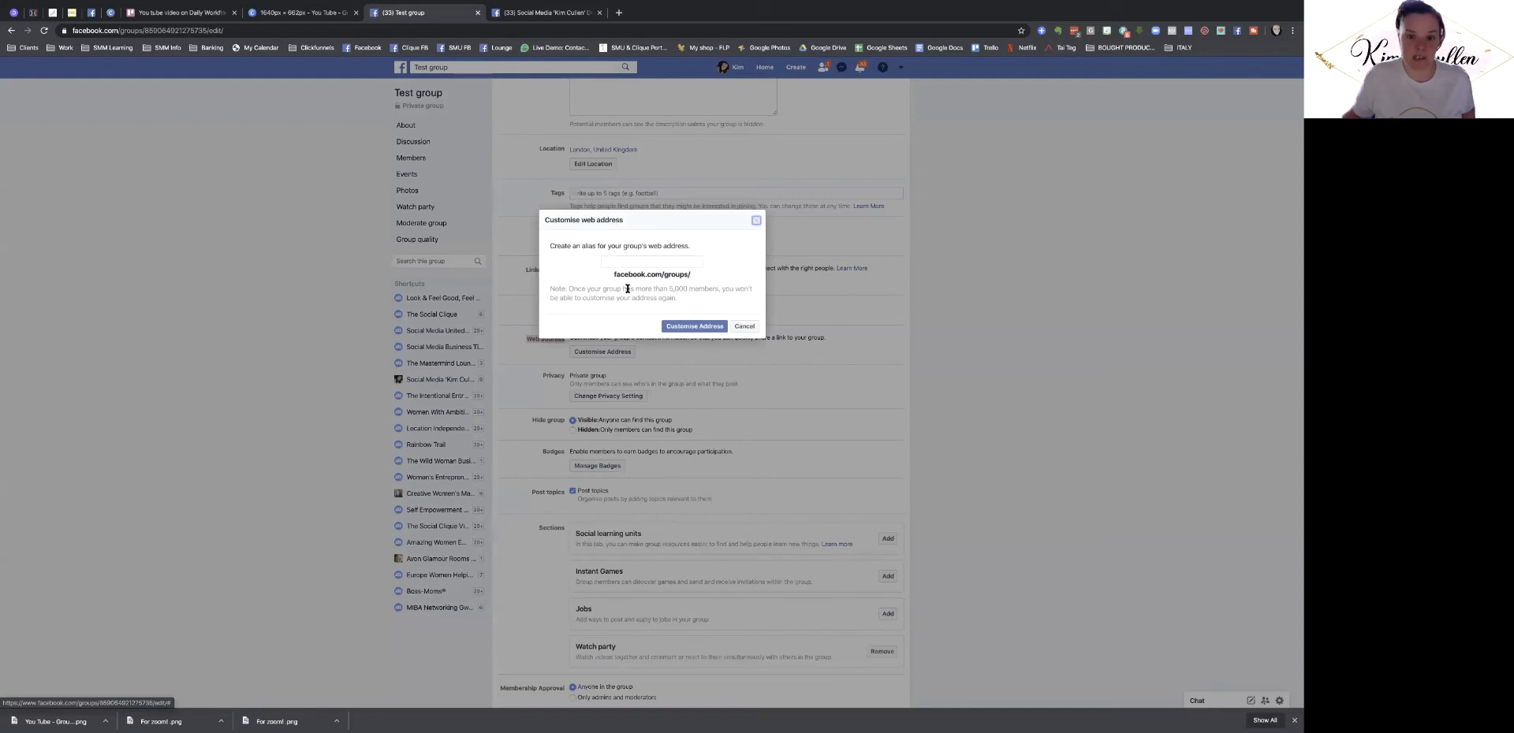
pyautogui.moveTo(613, 274); pyautogui.dragTo(681, 275)
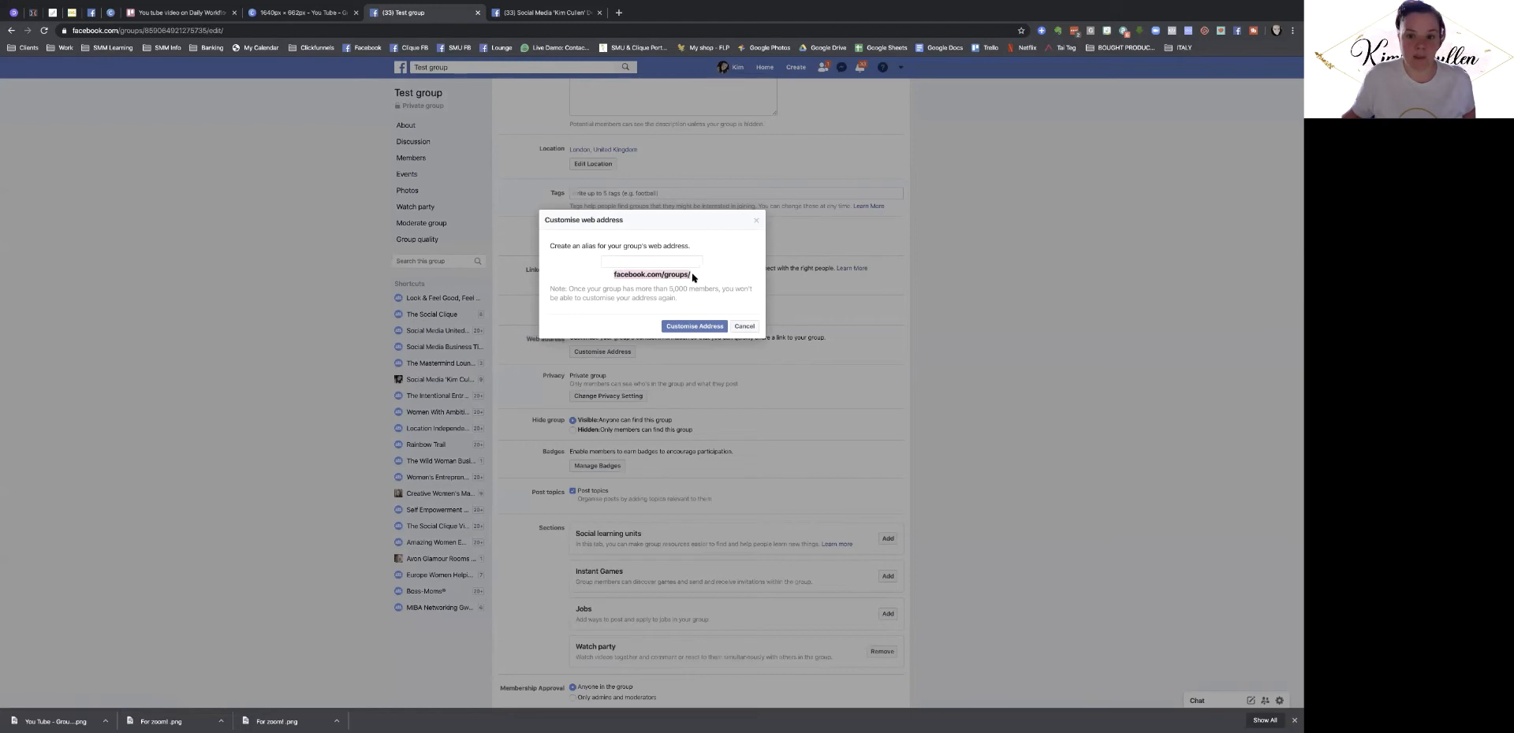
pyautogui.click(658, 260)
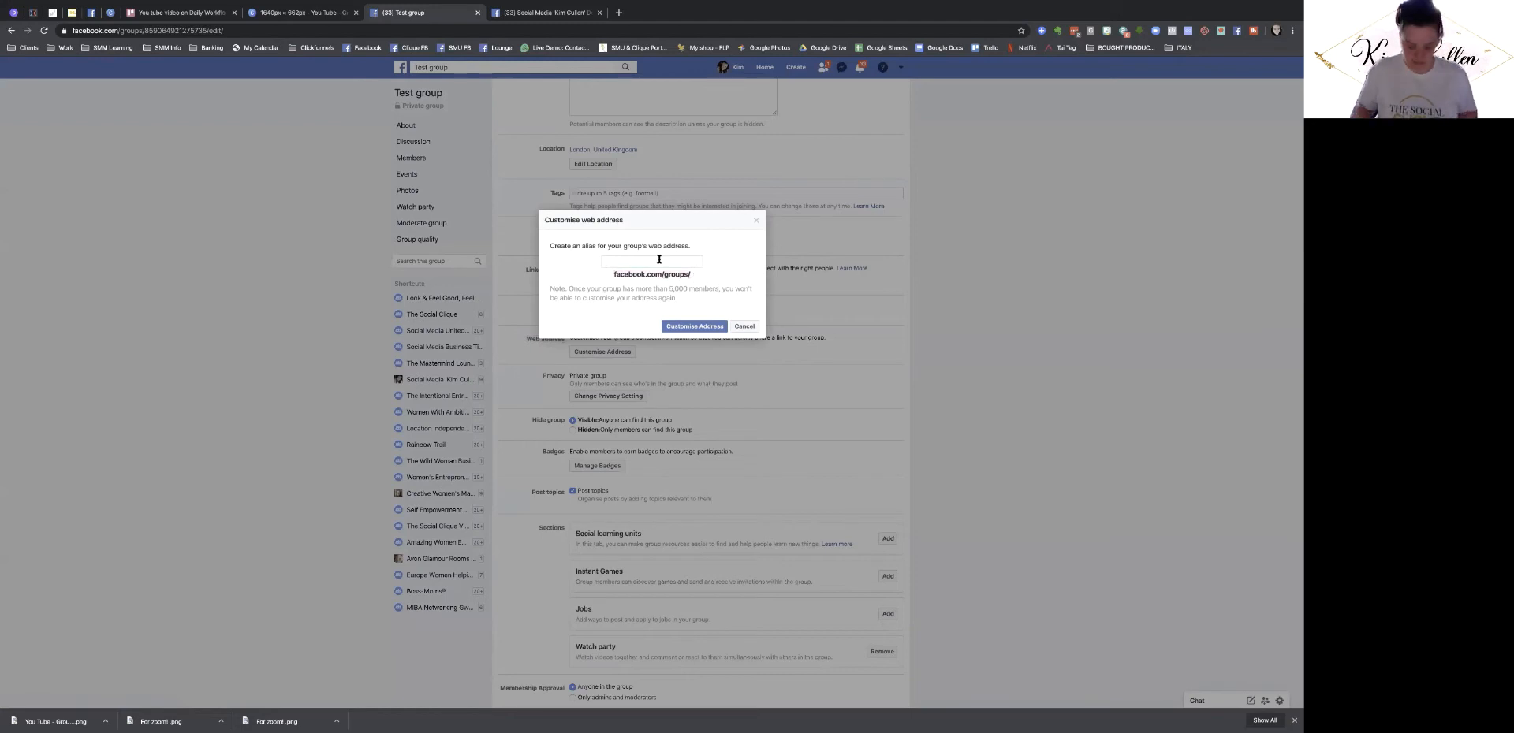
pyautogui.write('testing')
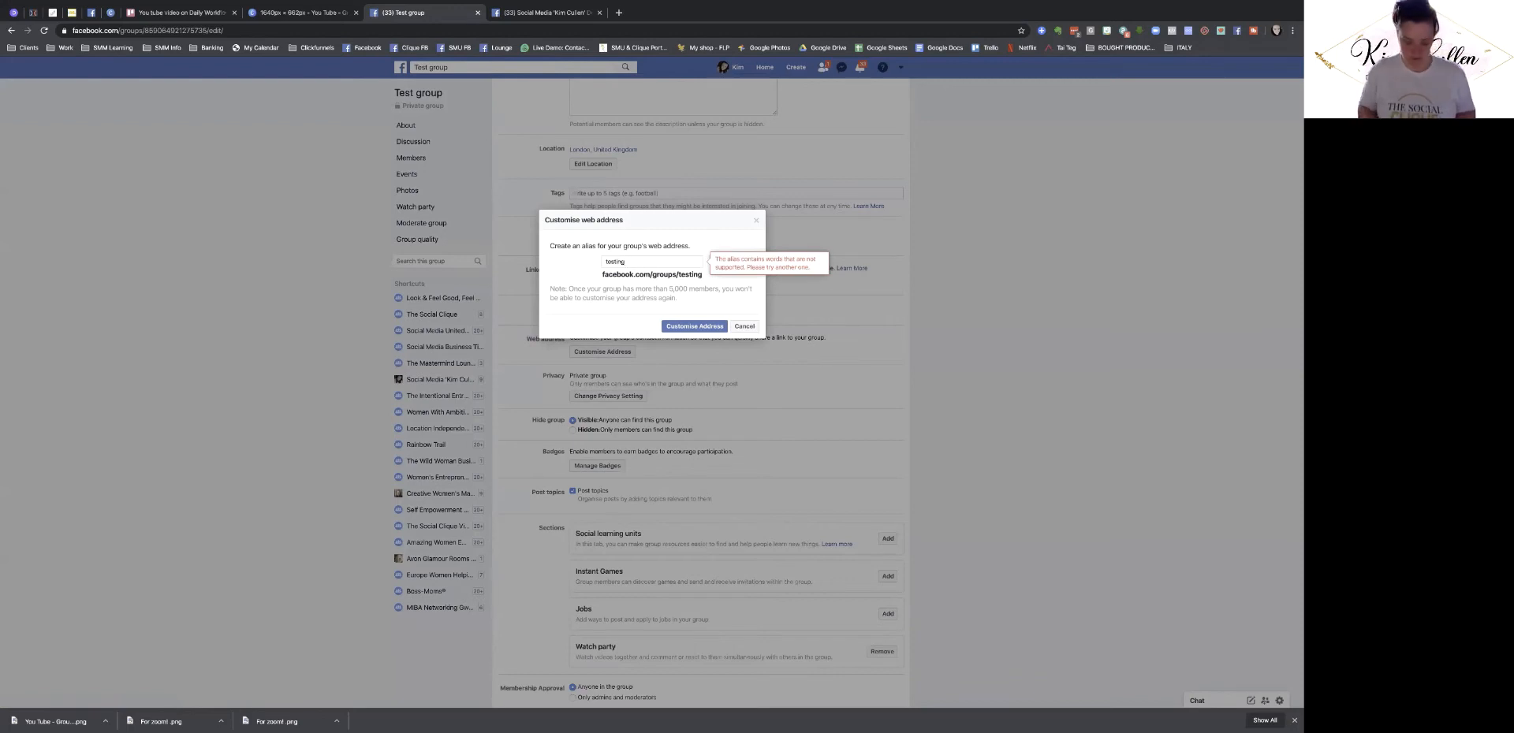
pyautogui.write('123')
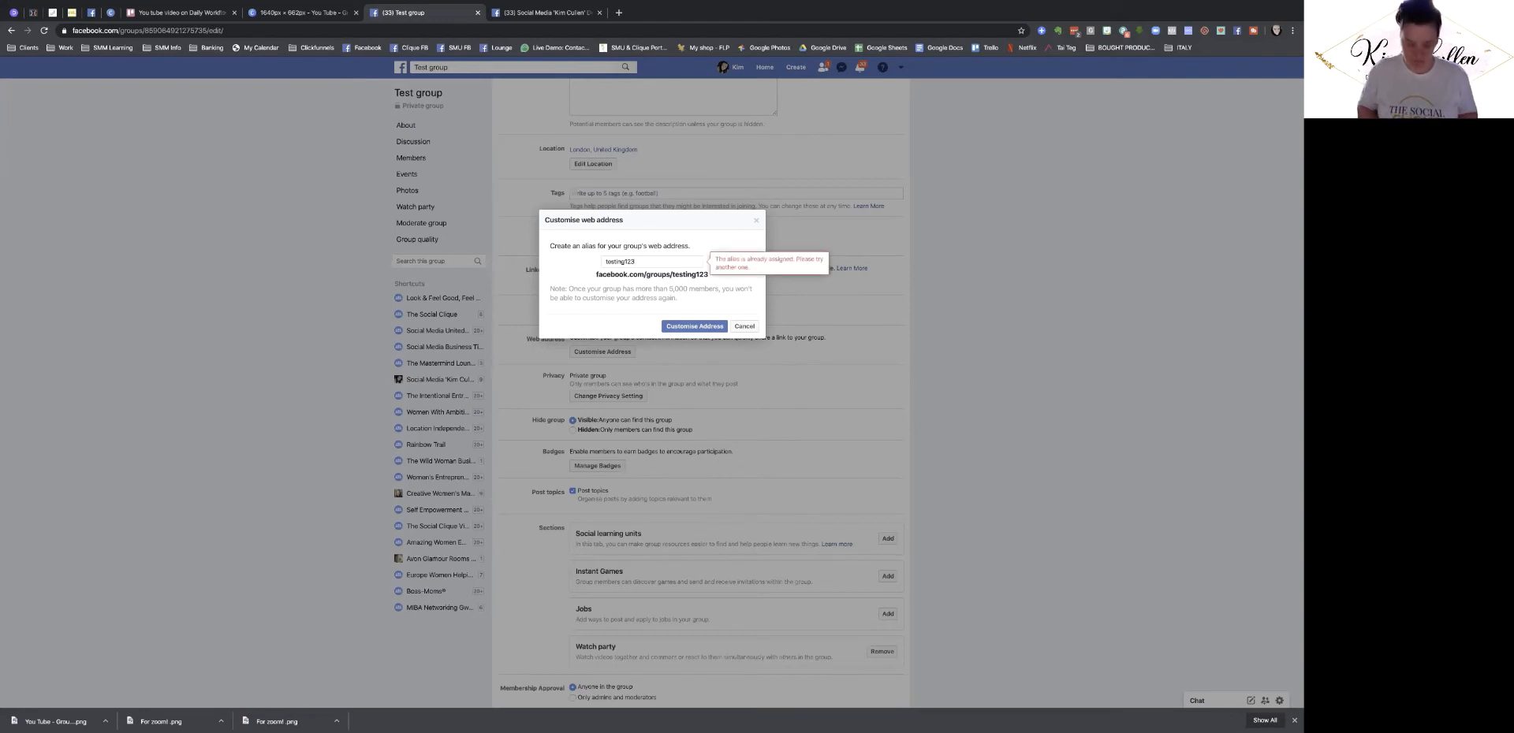
pyautogui.write('gdudgueg')
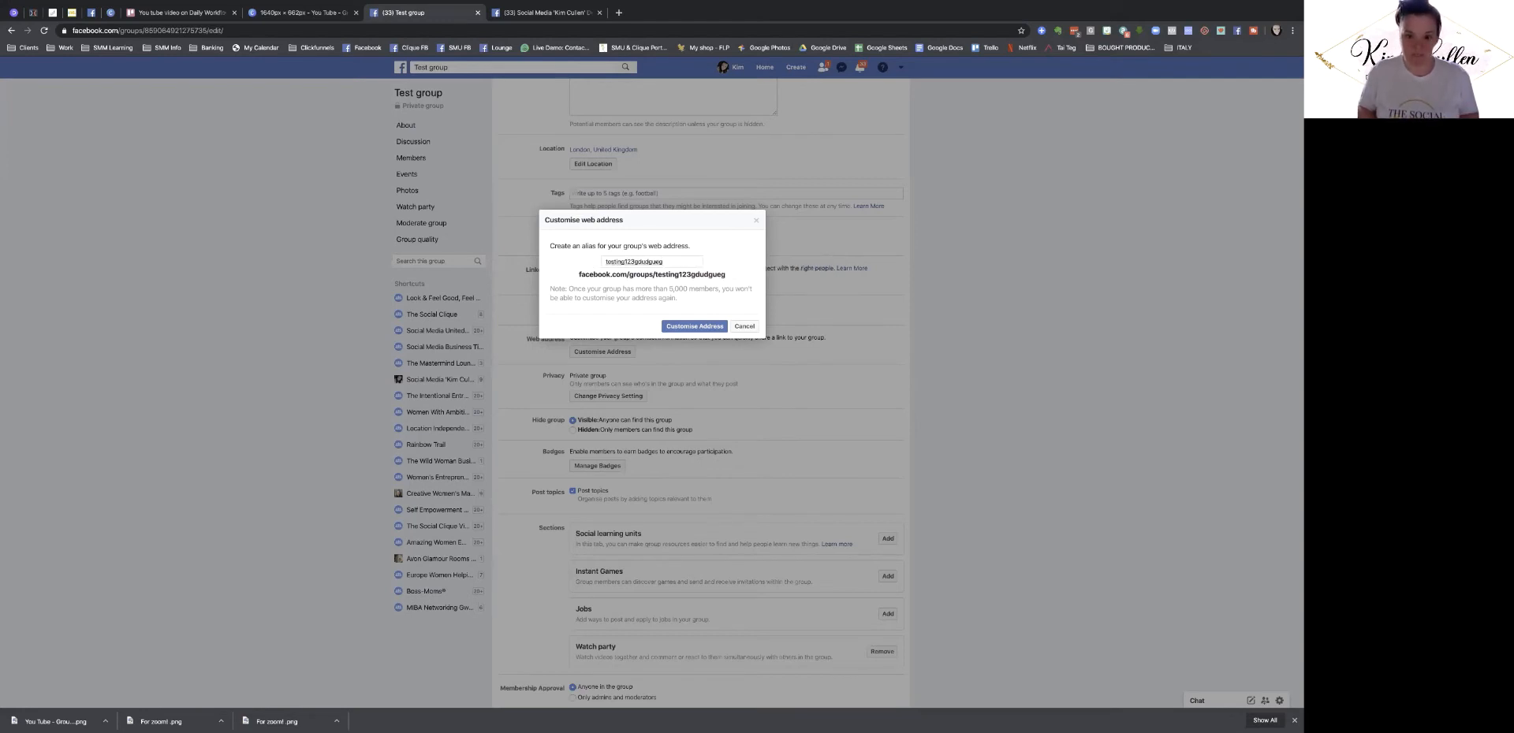
pyautogui.click(708, 327)
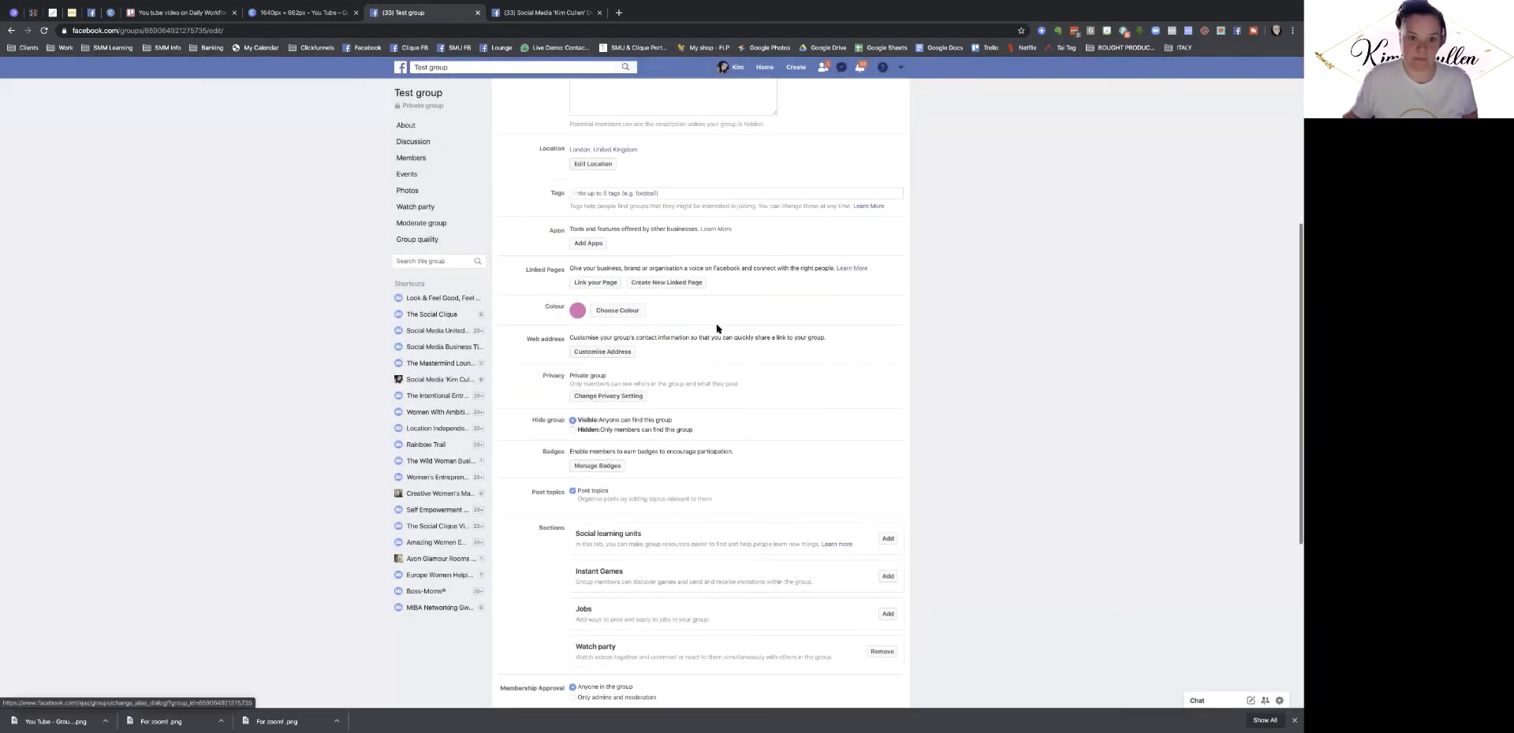
# - Reload the group's settings page and check the group identifier in the browser address
pyautogui.rightClick(432, 15)
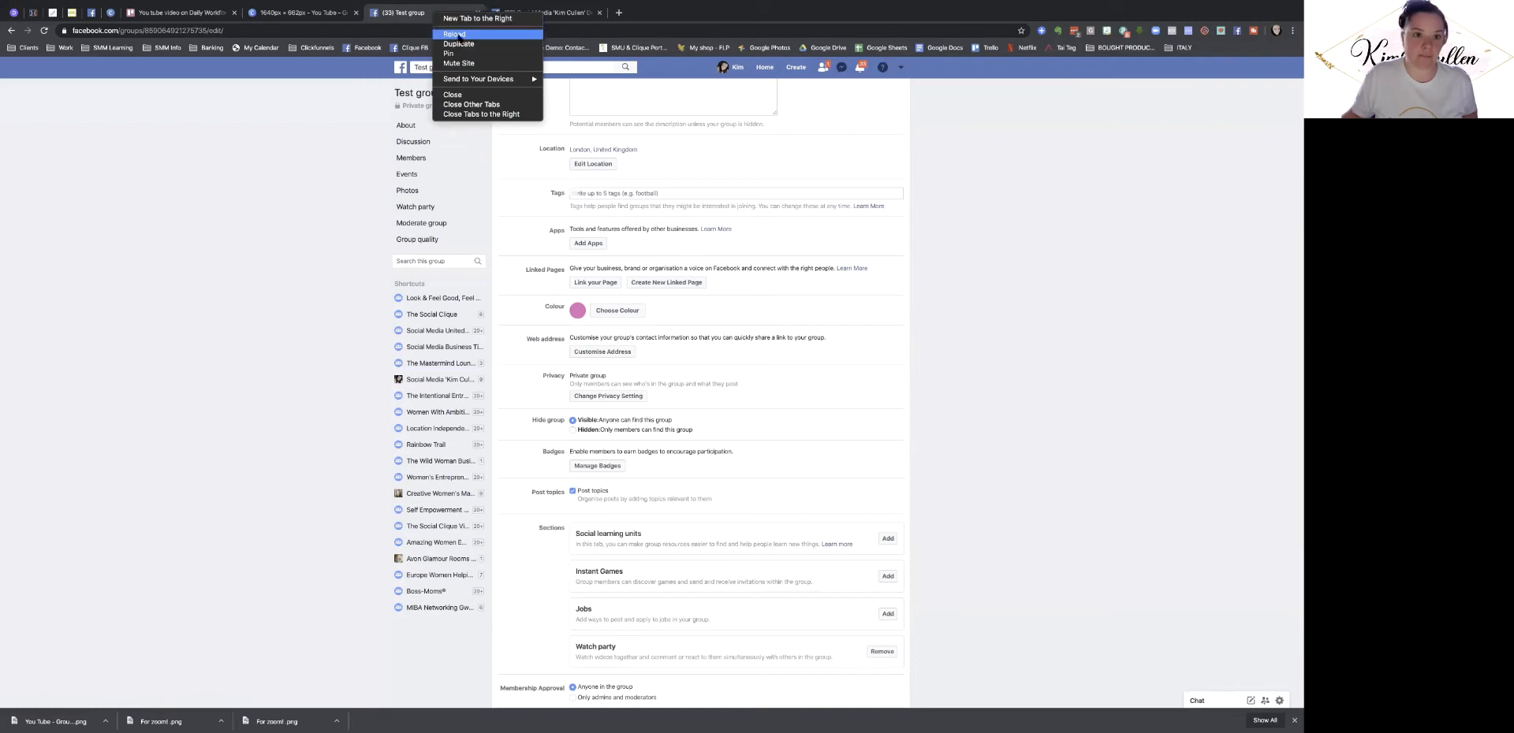
pyautogui.click(455, 34)
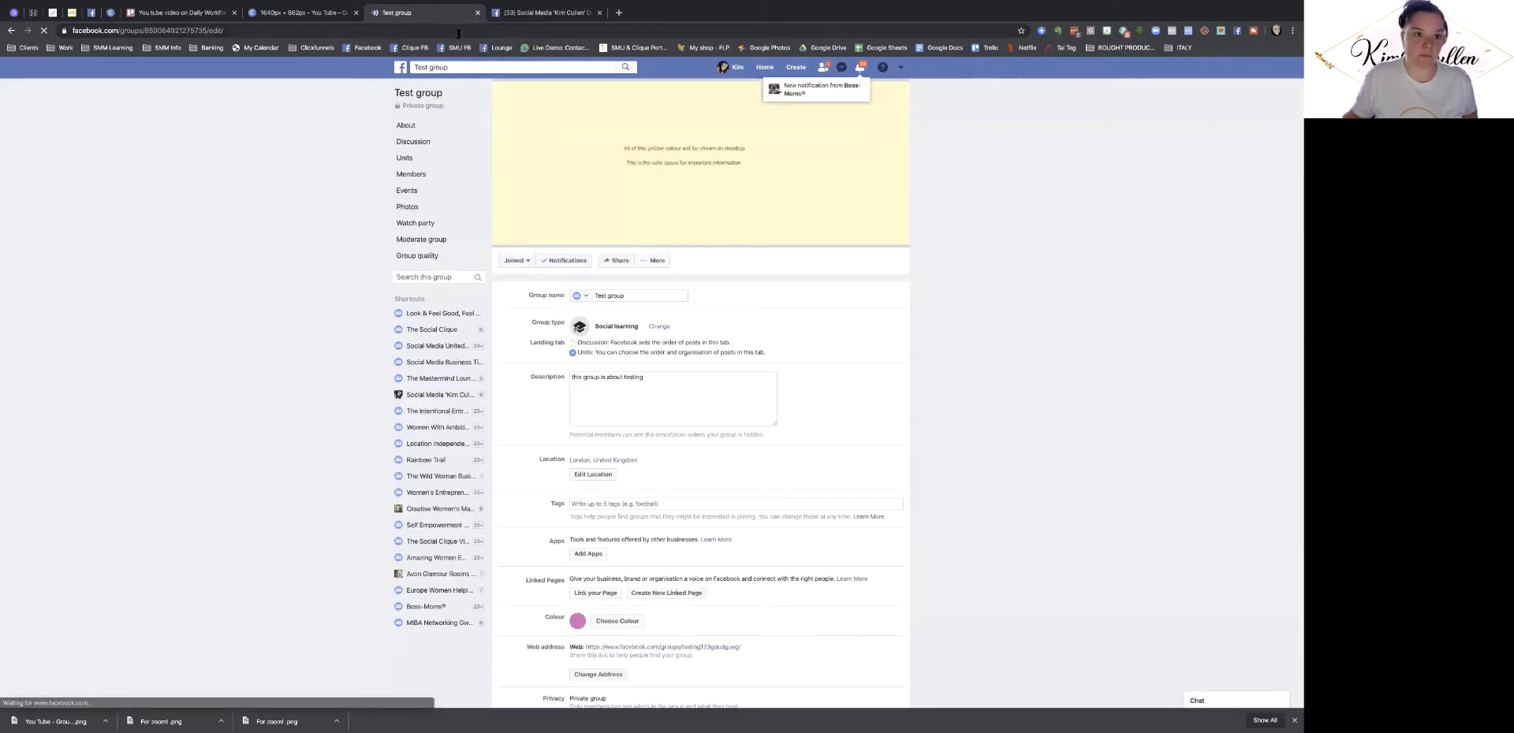
pyautogui.click(146, 30)
pyautogui.doubleClick(206, 30)
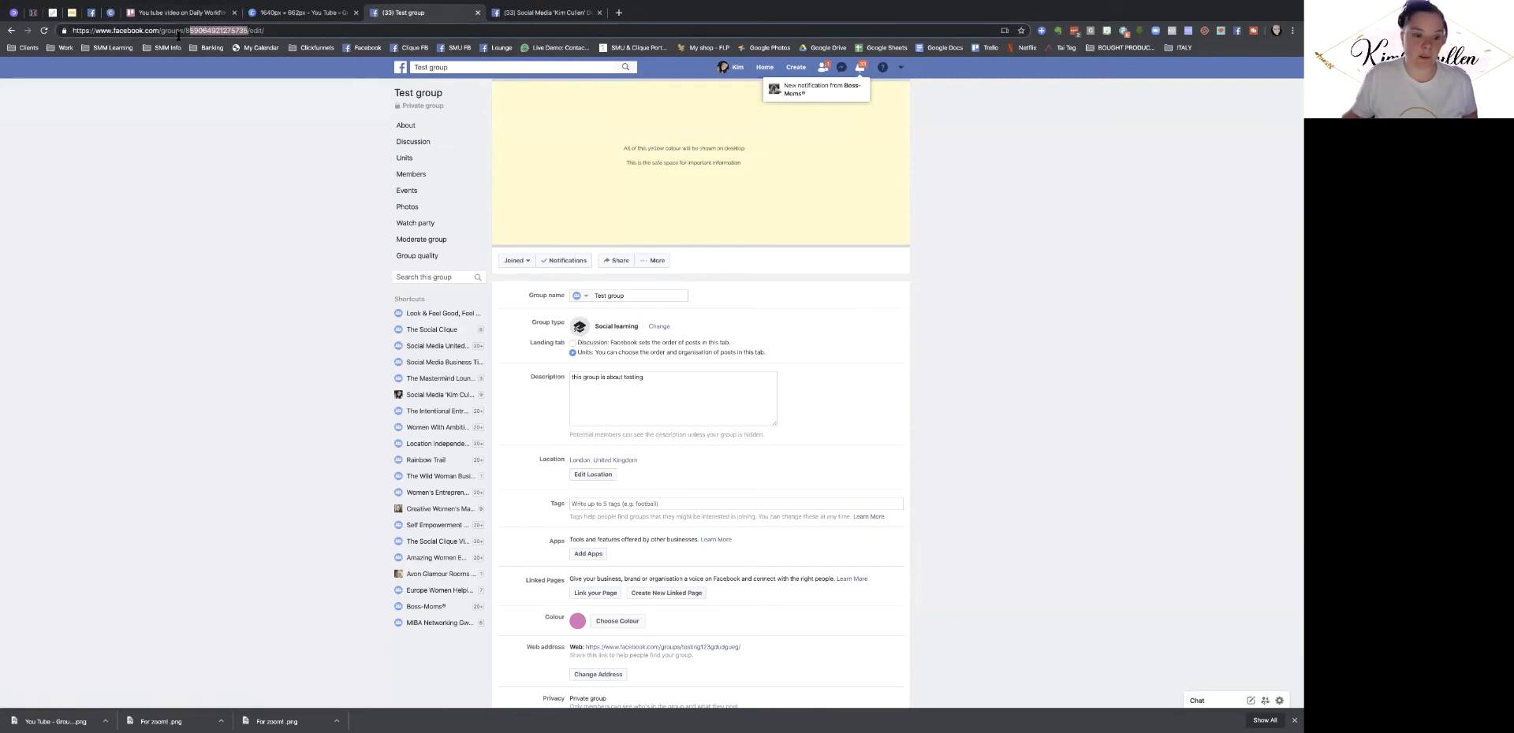
pyautogui.click(644, 473)
# - Copy the group's new web address, open it in a new browser tab and close the old settings tab
pyautogui.scroll(-3, 654, 481)
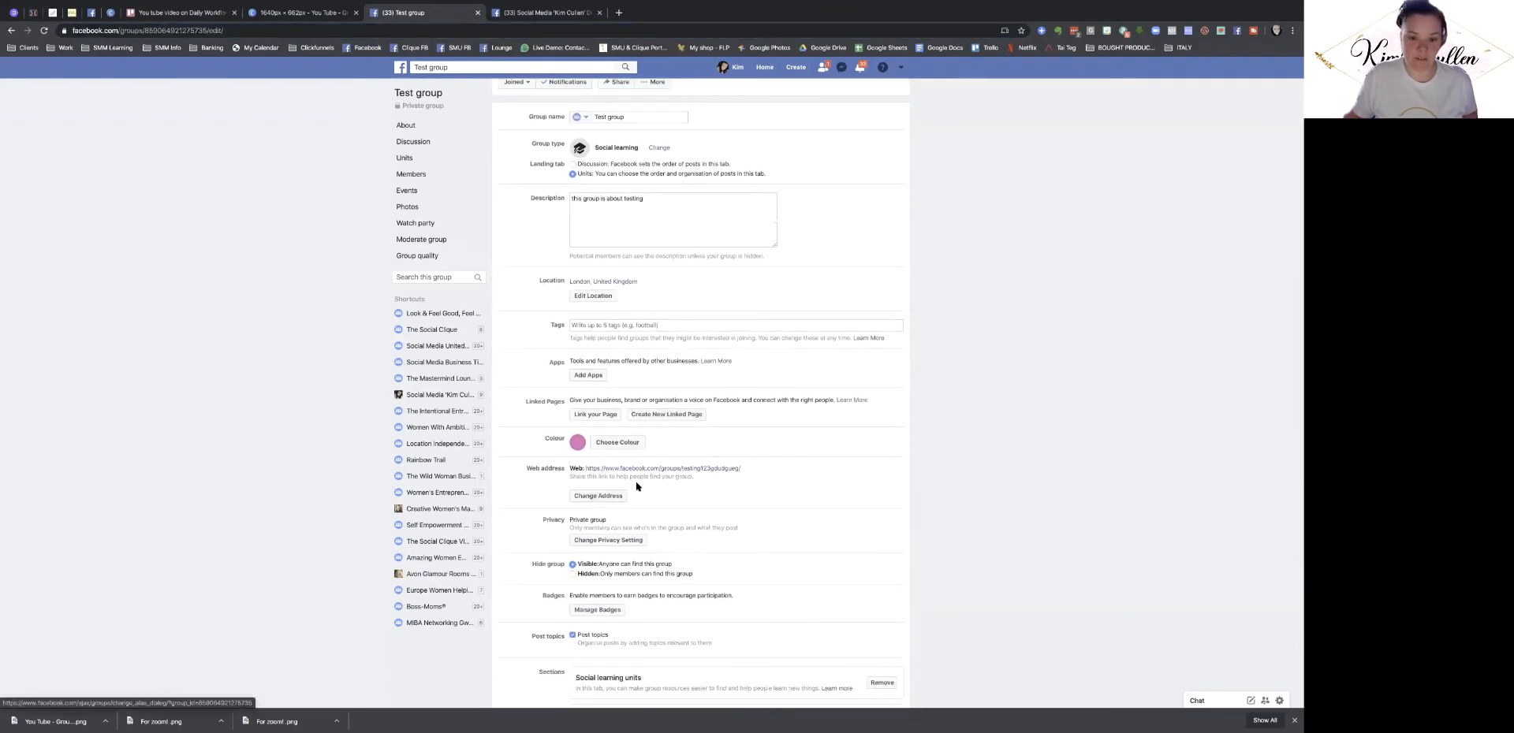
pyautogui.moveTo(744, 471); pyautogui.dragTo(596, 469)
pyautogui.hotkey('ctrl', 'c')
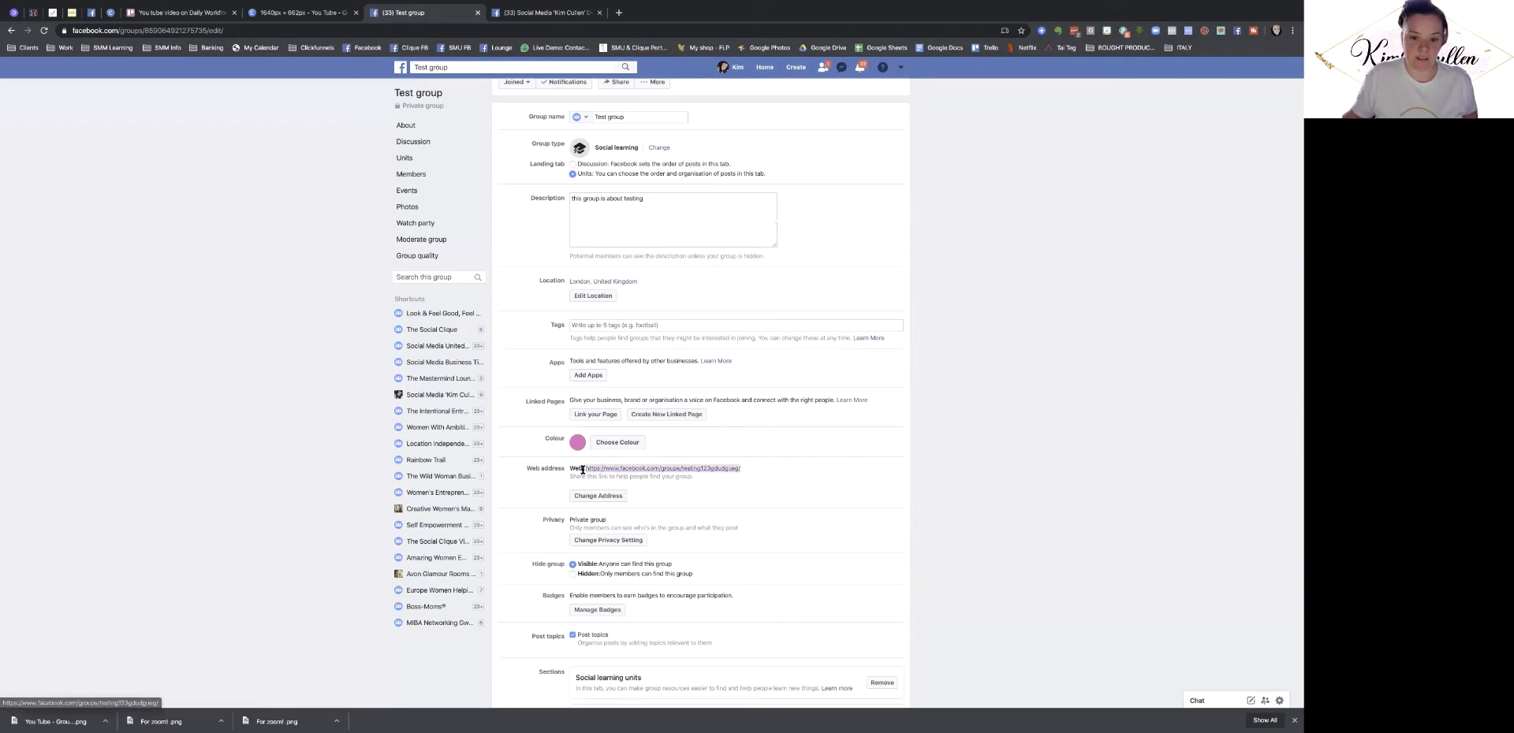
pyautogui.rightClick(596, 468)
pyautogui.click(617, 547)
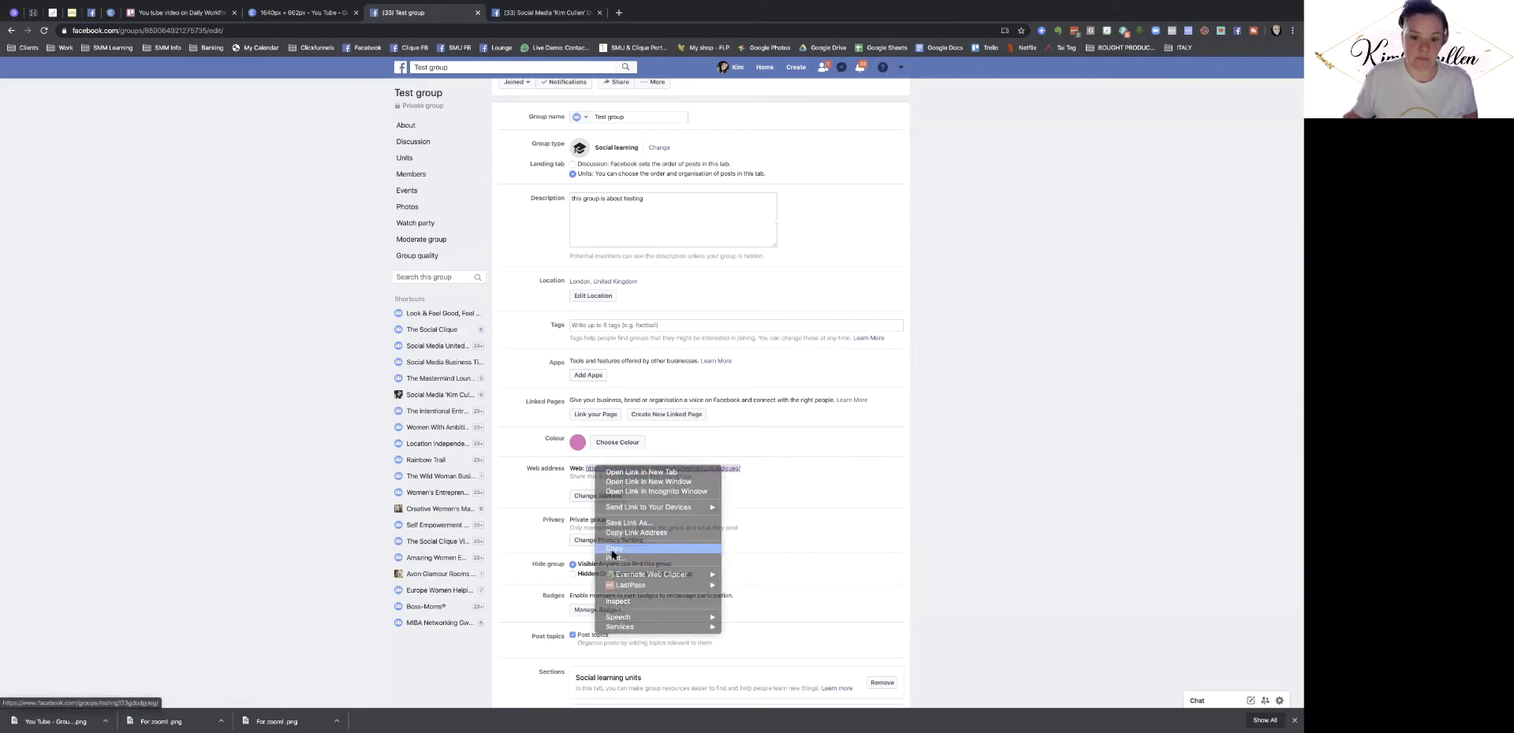
pyautogui.click(618, 12)
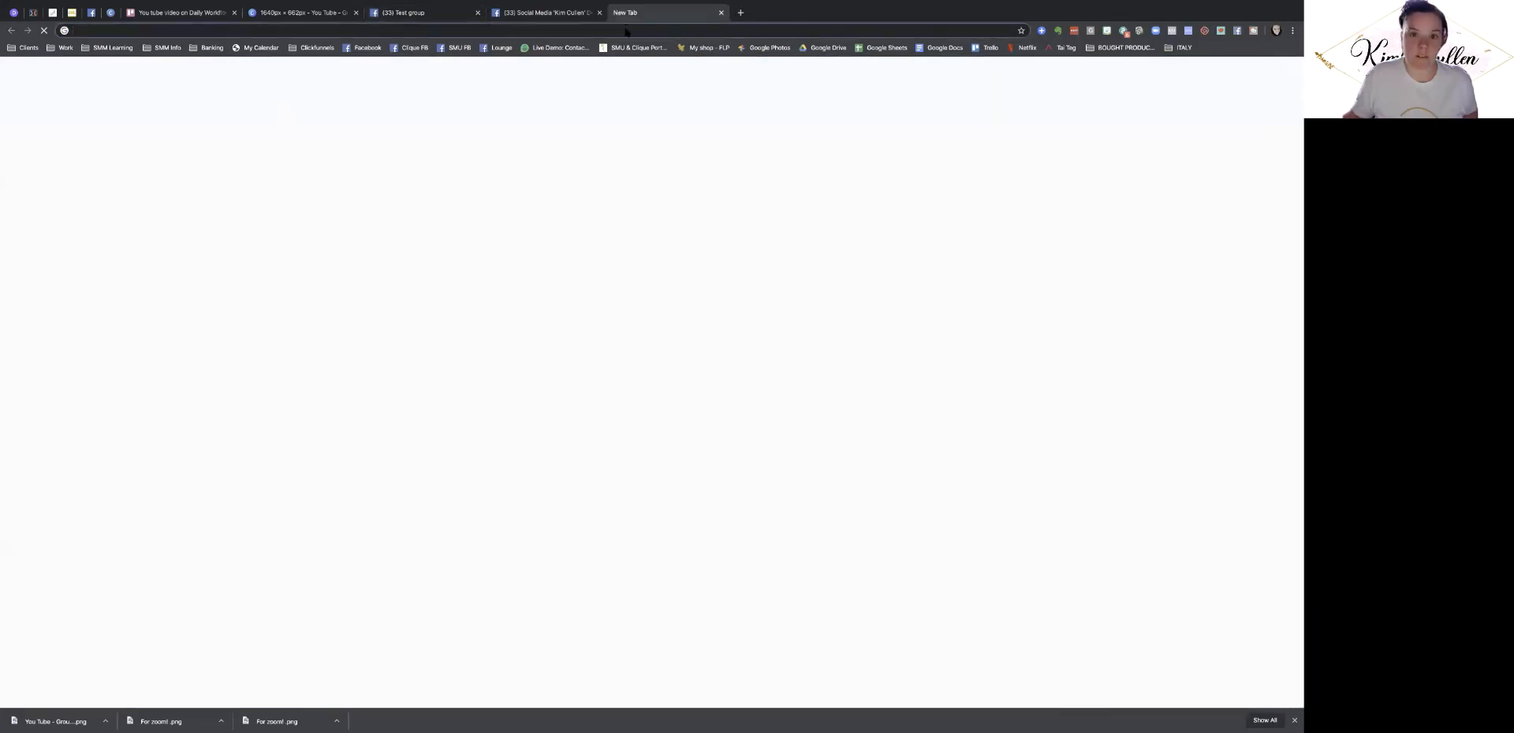
pyautogui.rightClick(625, 32)
pyautogui.click(694, 95)
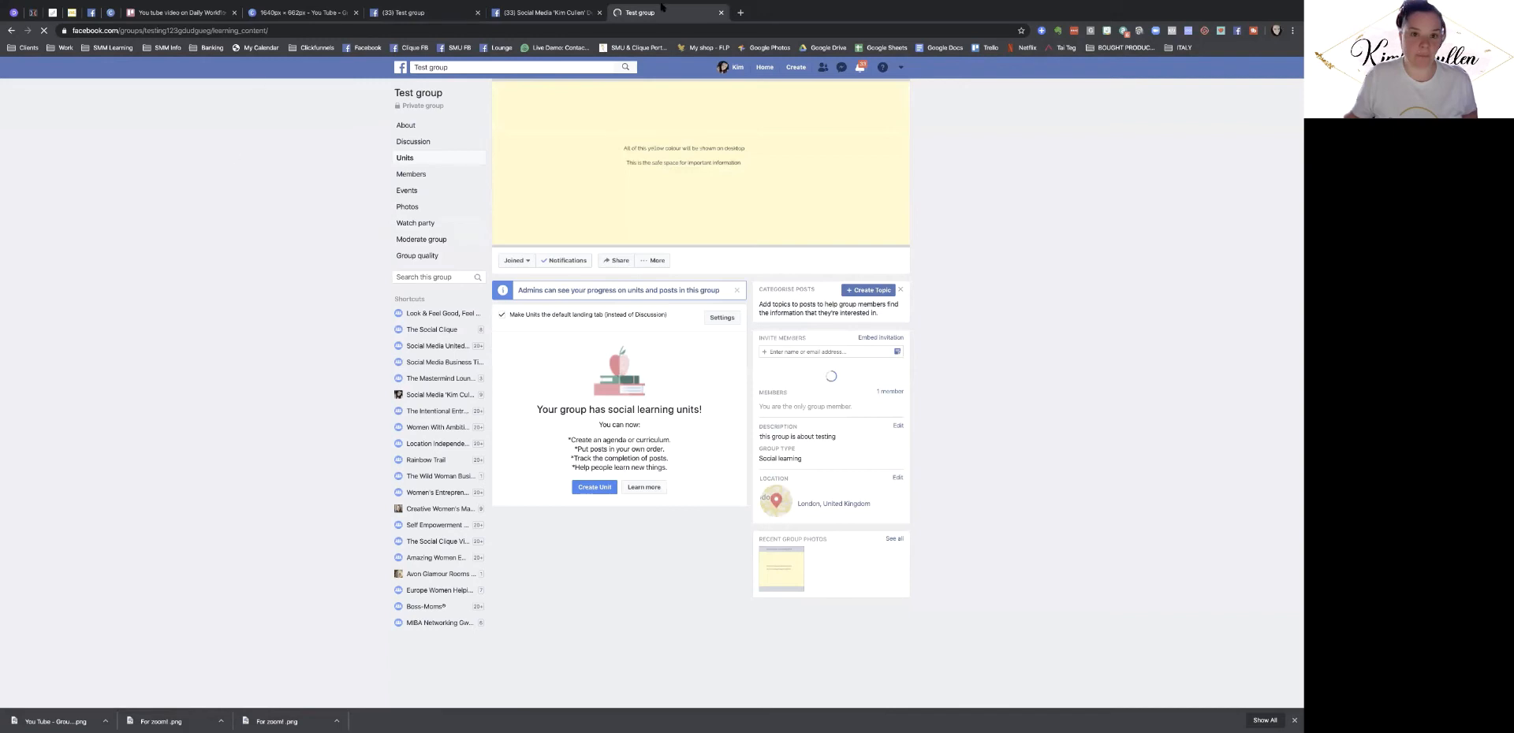
pyautogui.click(476, 14)
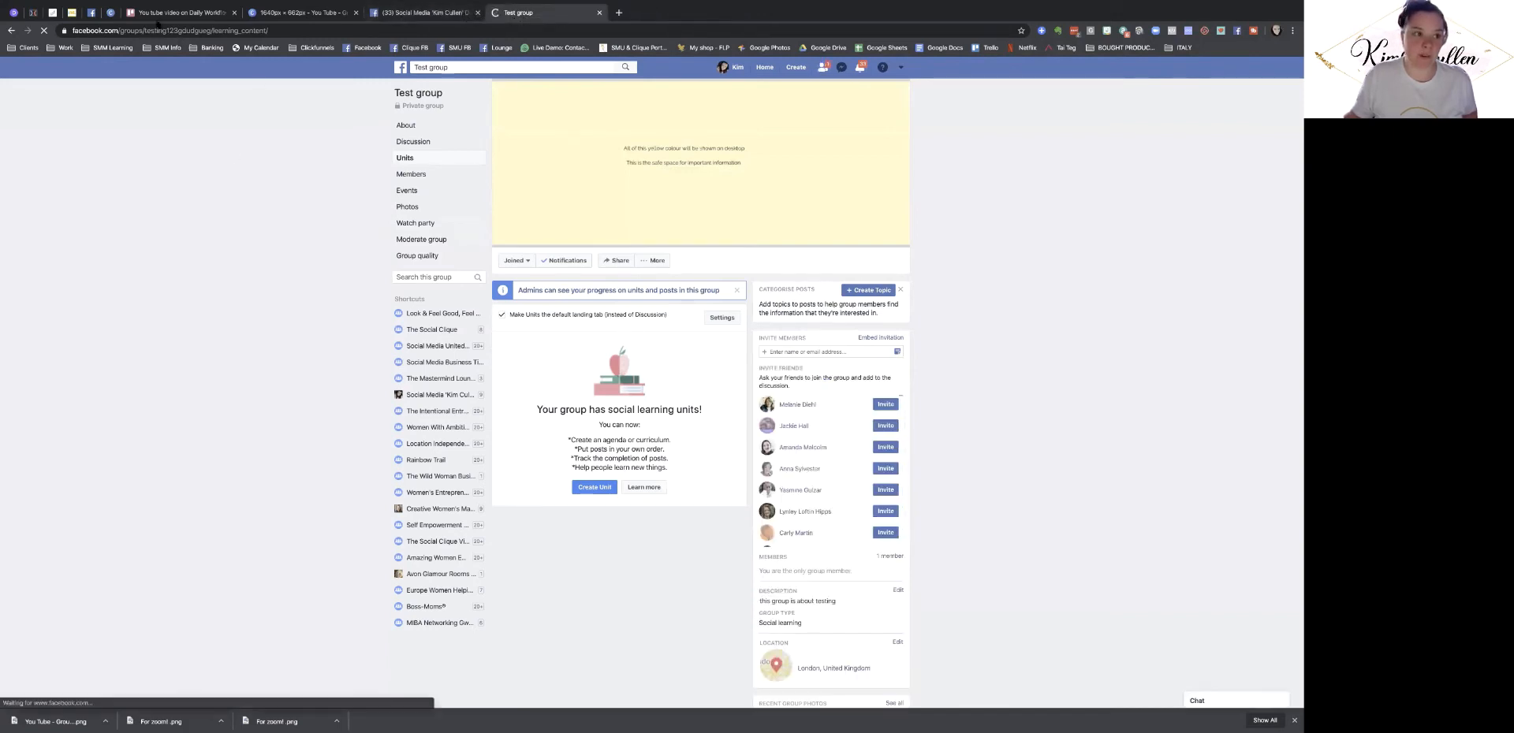
pyautogui.moveTo(145, 30); pyautogui.dragTo(210, 30)
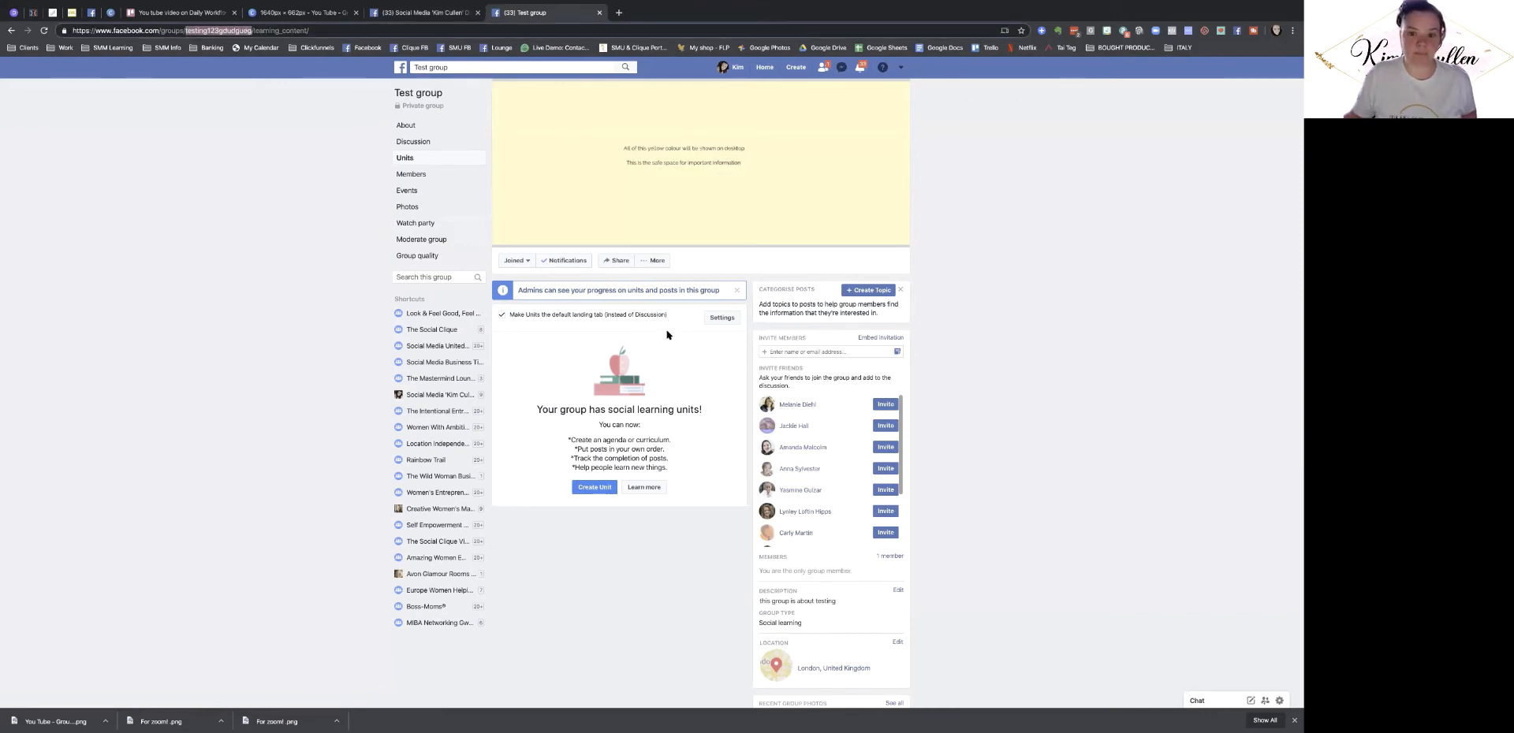
# - View the form for creating a social learning unit and cancel it without creating one
pyautogui.click(622, 407)
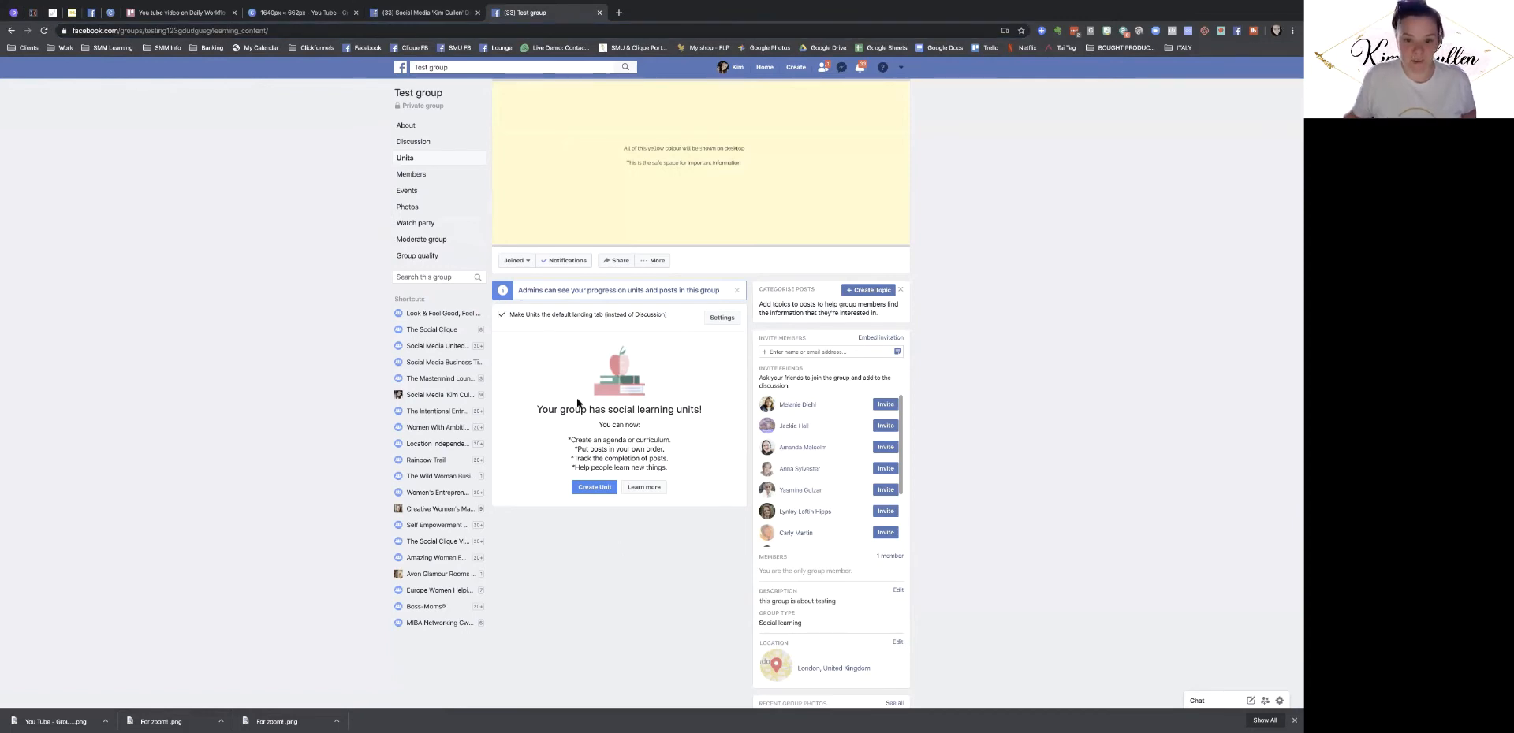
pyautogui.moveTo(606, 410); pyautogui.dragTo(709, 411)
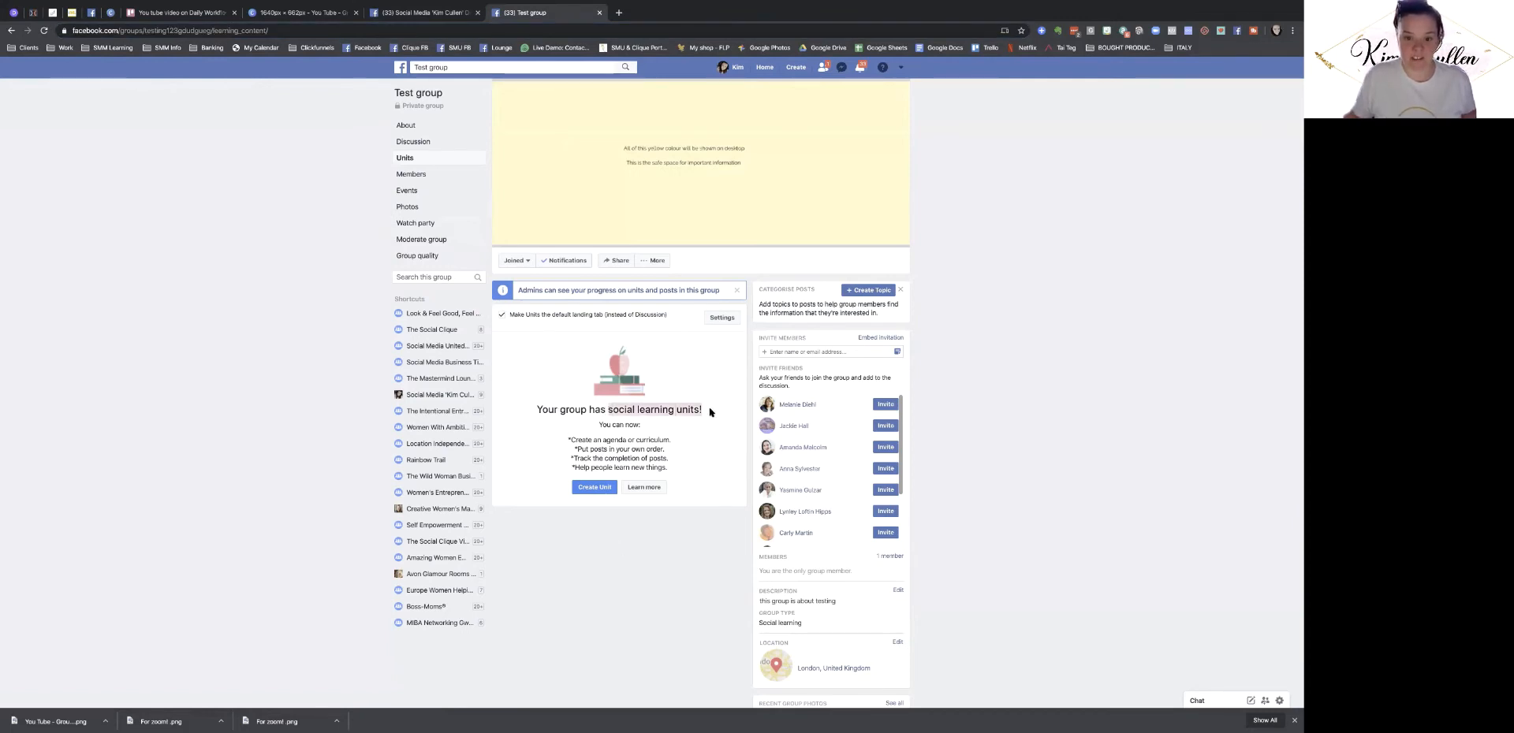
pyautogui.click(590, 488)
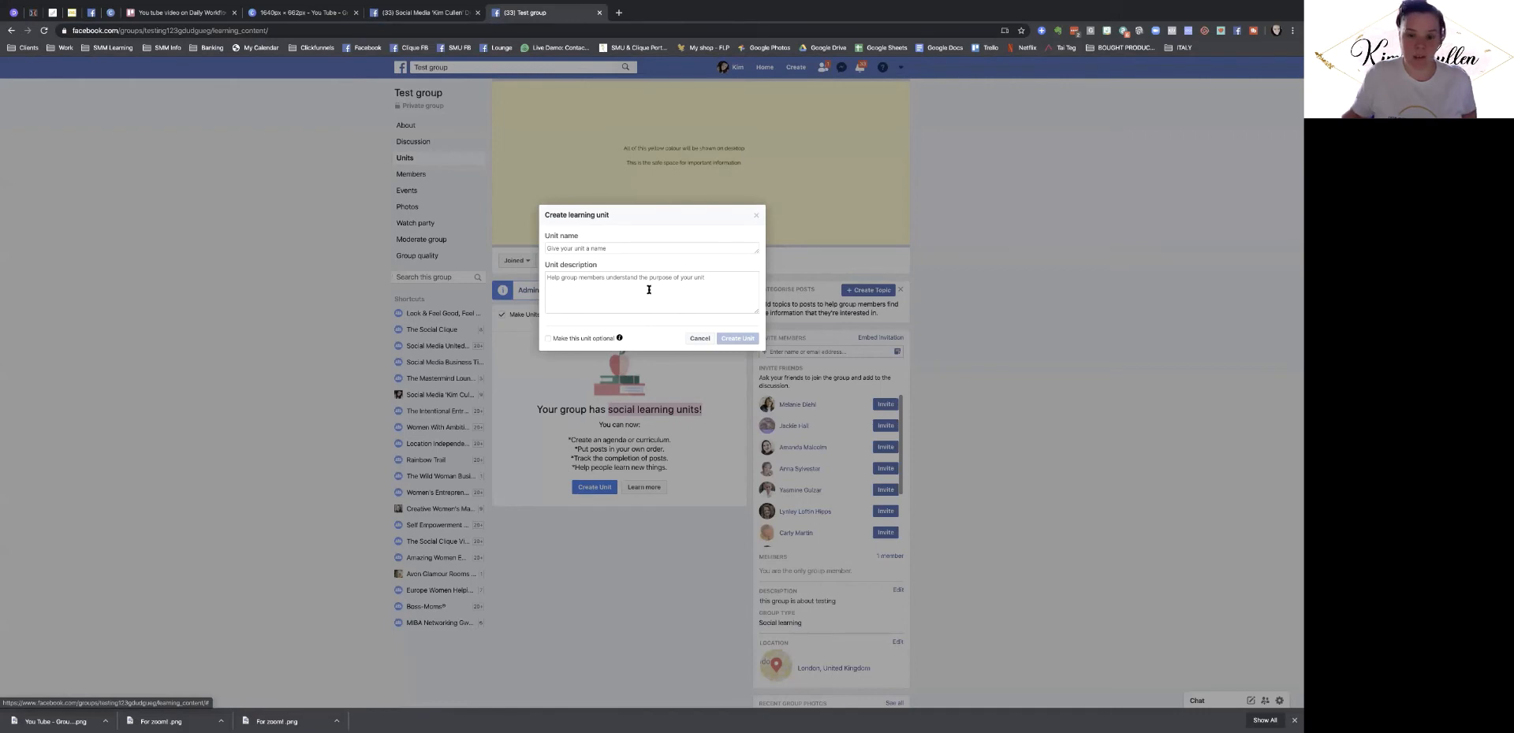
pyautogui.click(699, 338)
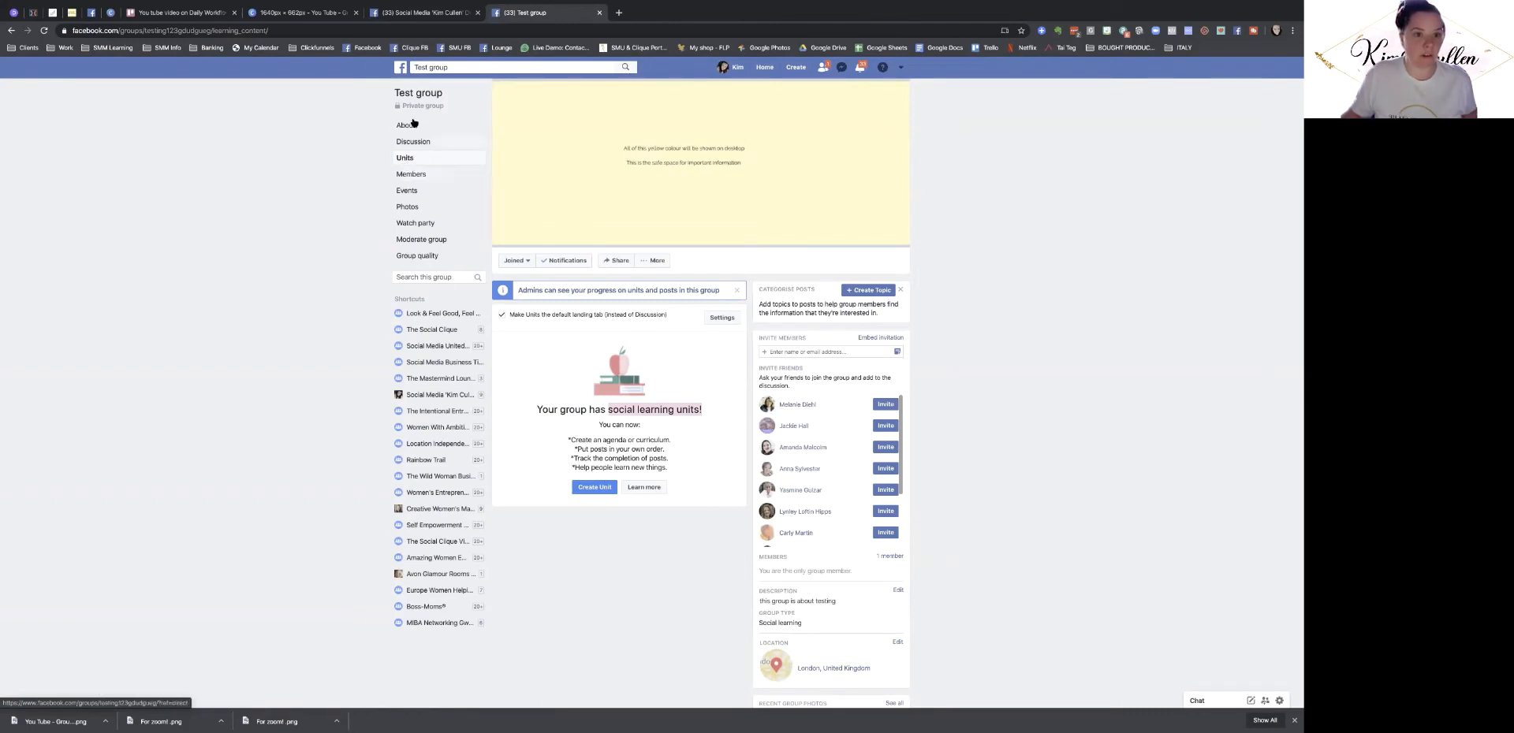
# - Look through the group's Events and Group quality pages
pyautogui.click(408, 193)
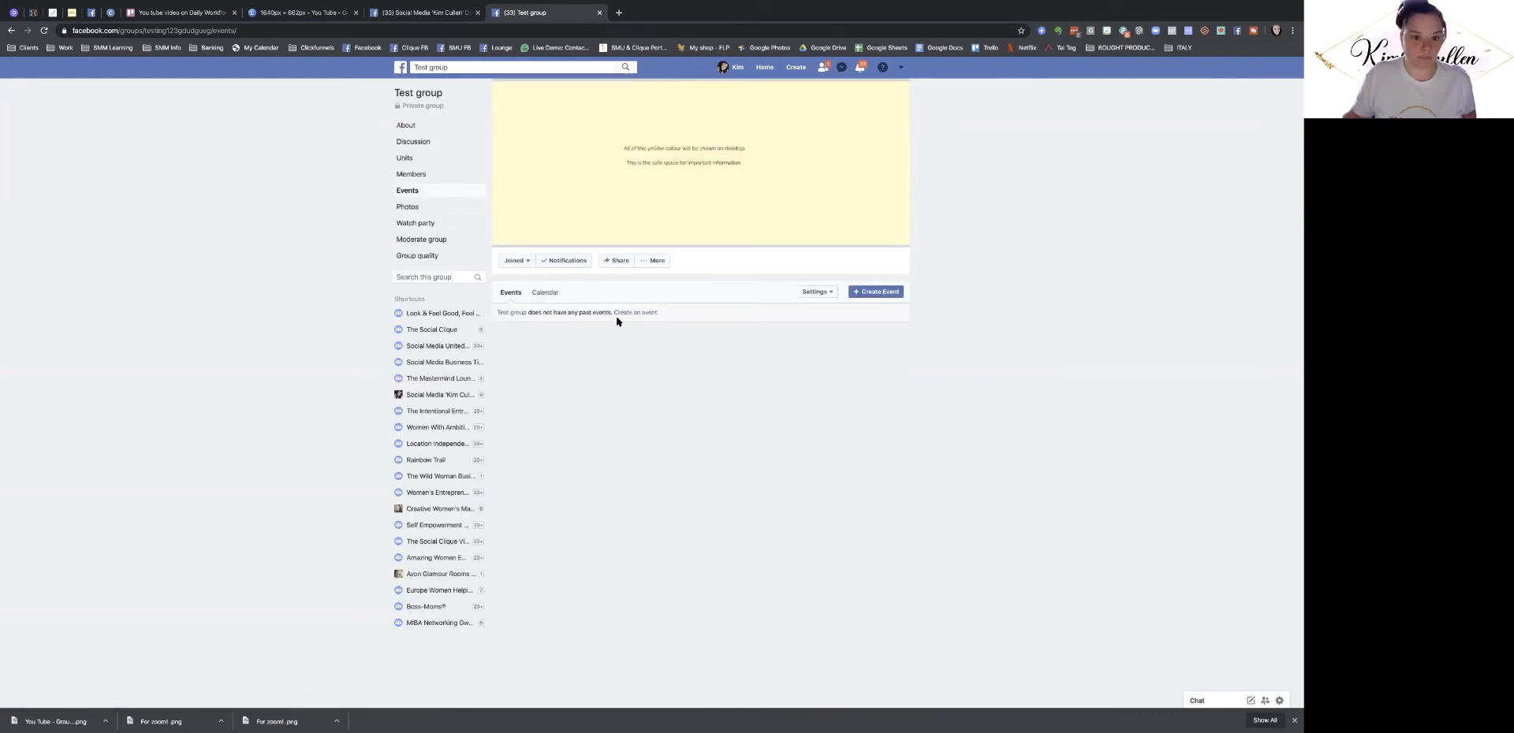
pyautogui.click(545, 293)
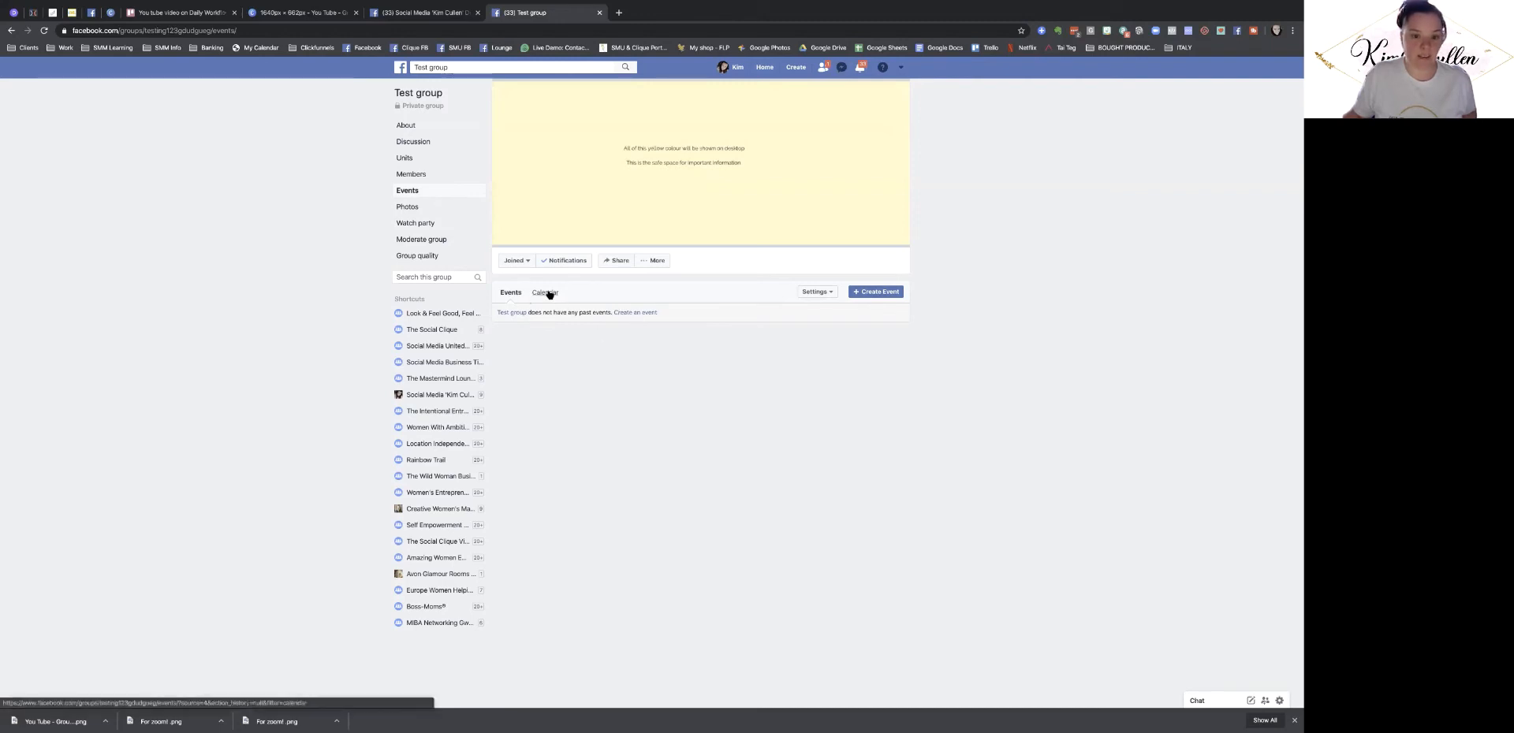
pyautogui.click(426, 257)
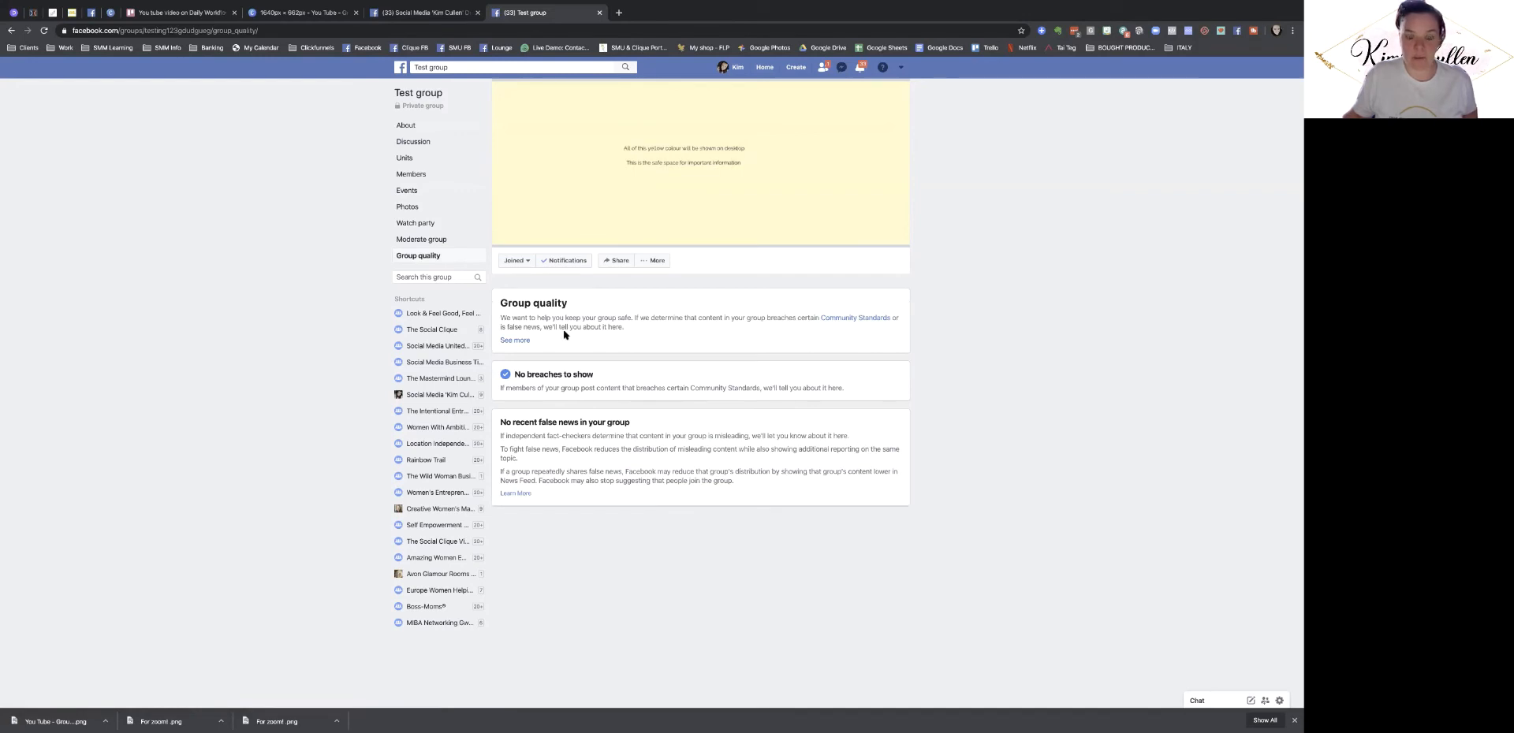
# - Start a new multiple-choice membership question in the group's moderation settings and add an empty answer option
pyautogui.click(415, 239)
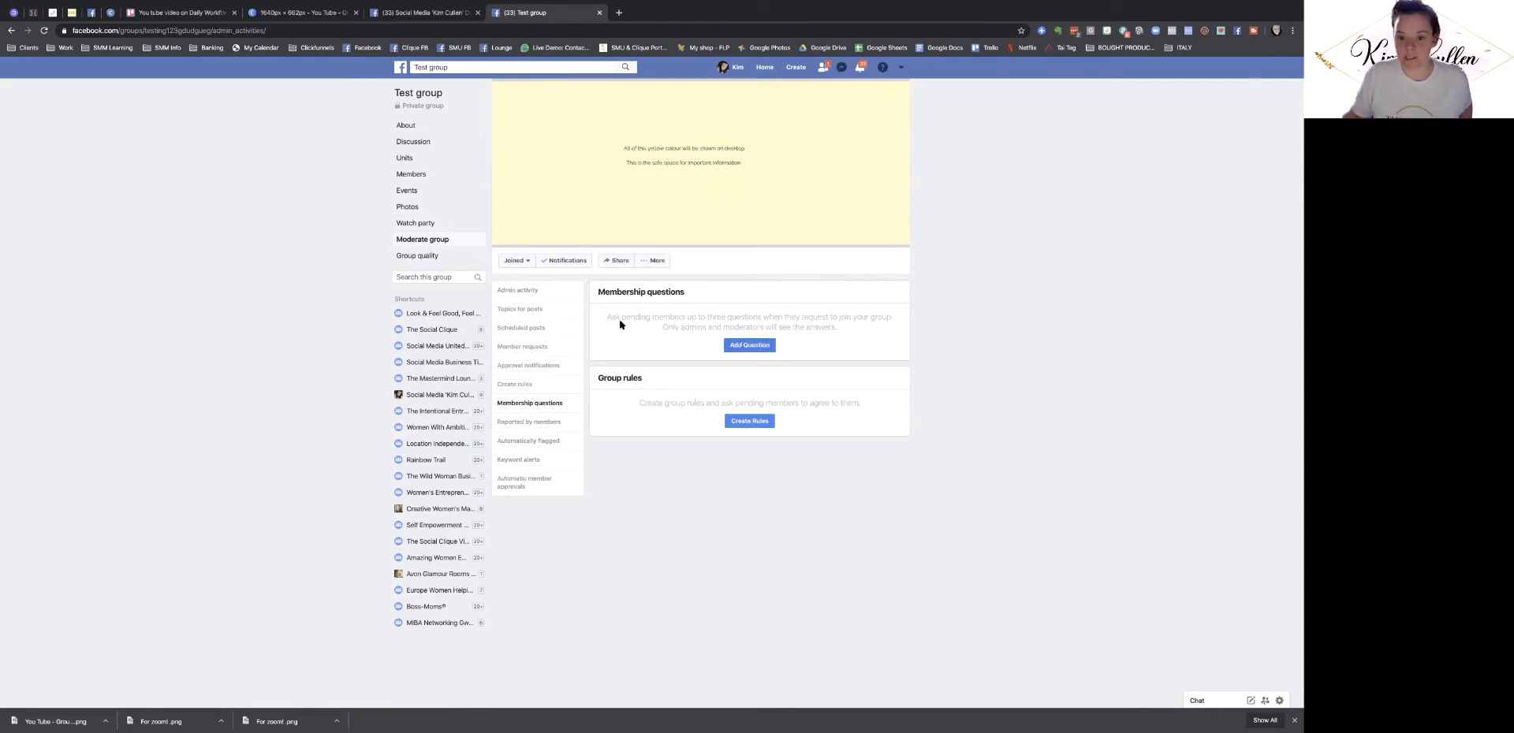
pyautogui.click(749, 345)
pyautogui.click(569, 261)
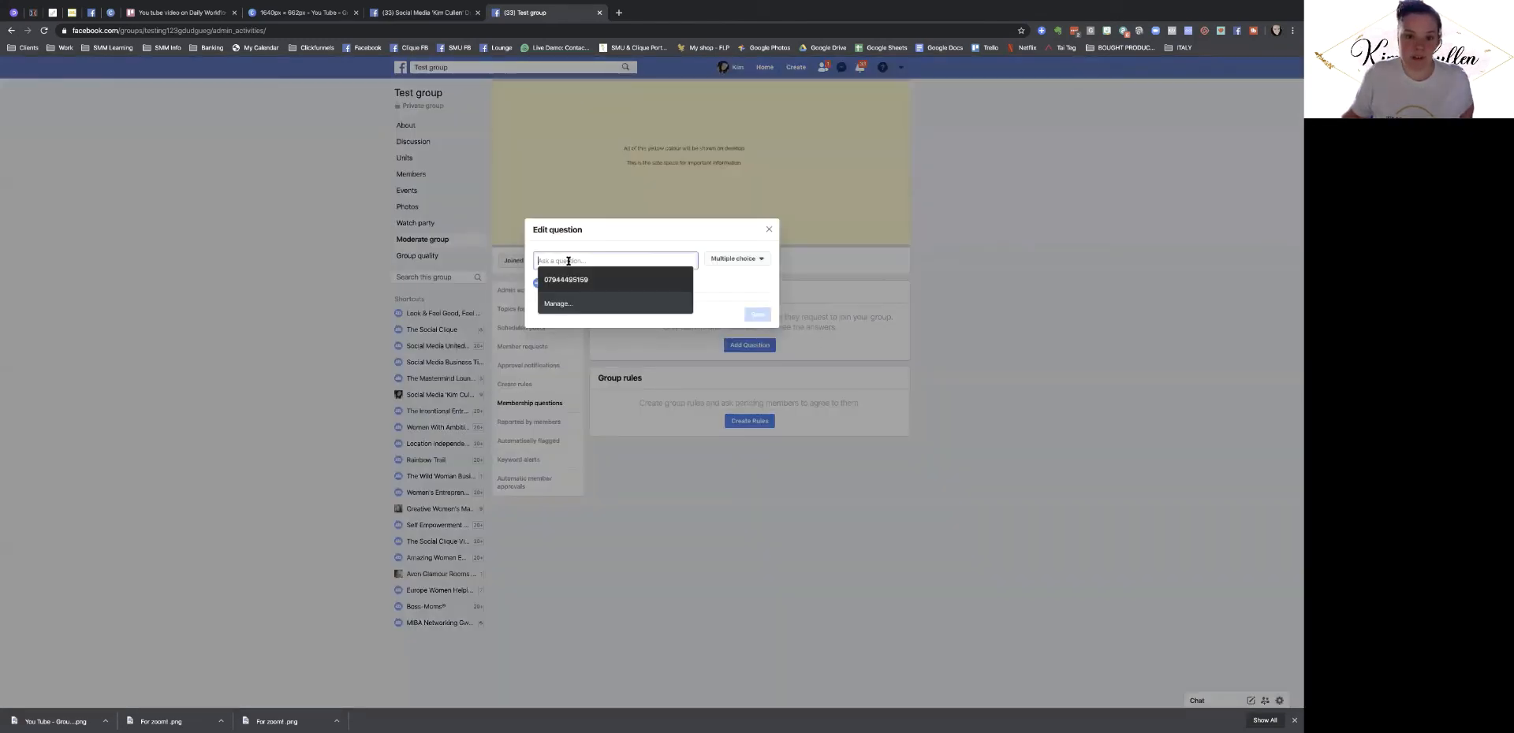
pyautogui.click(711, 288)
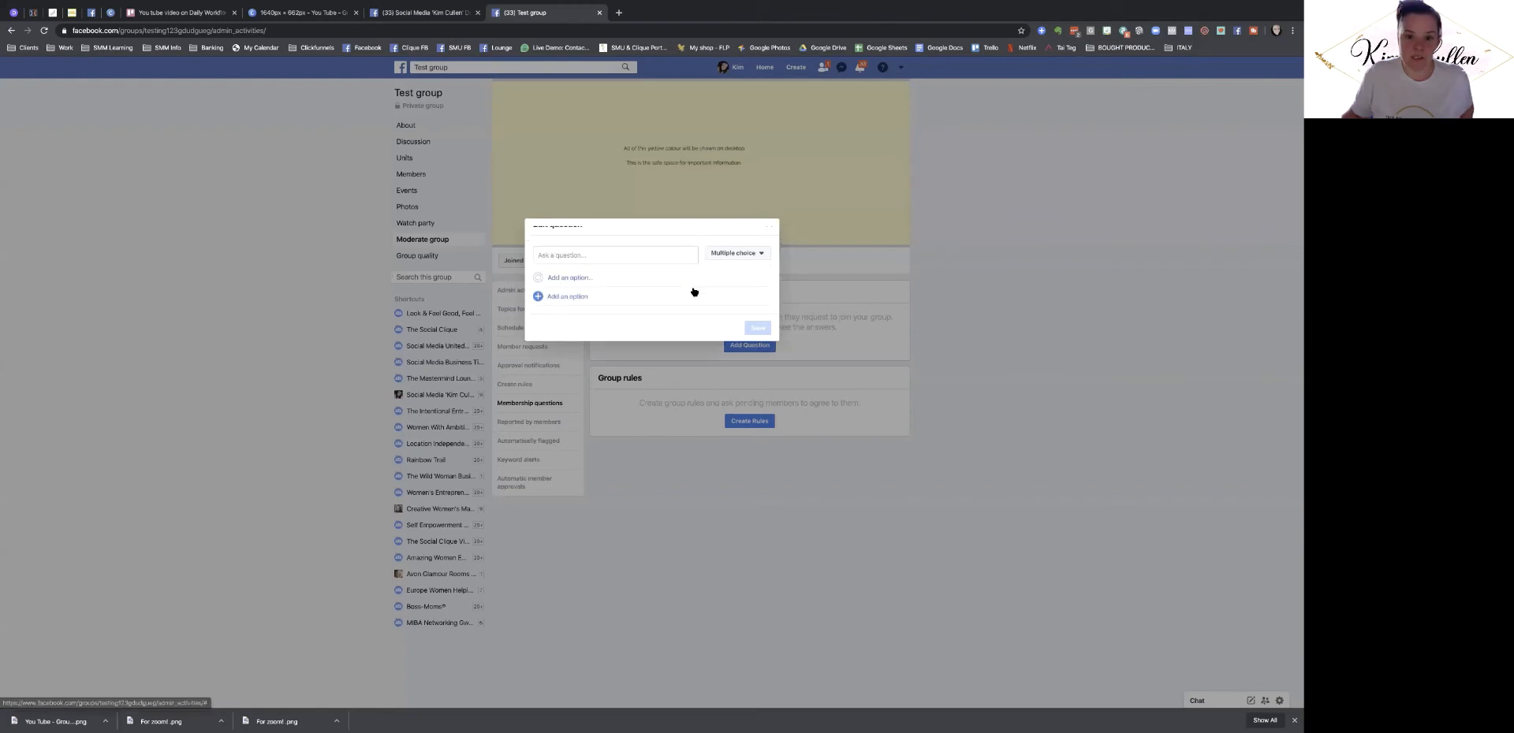
# - Enter the membership question "Would you like my monthly newsletter? No fluff, just cool stuff to grow your biz? If so, what is your best Email address?"
pyautogui.click(566, 257)
pyautogui.write('Wa')
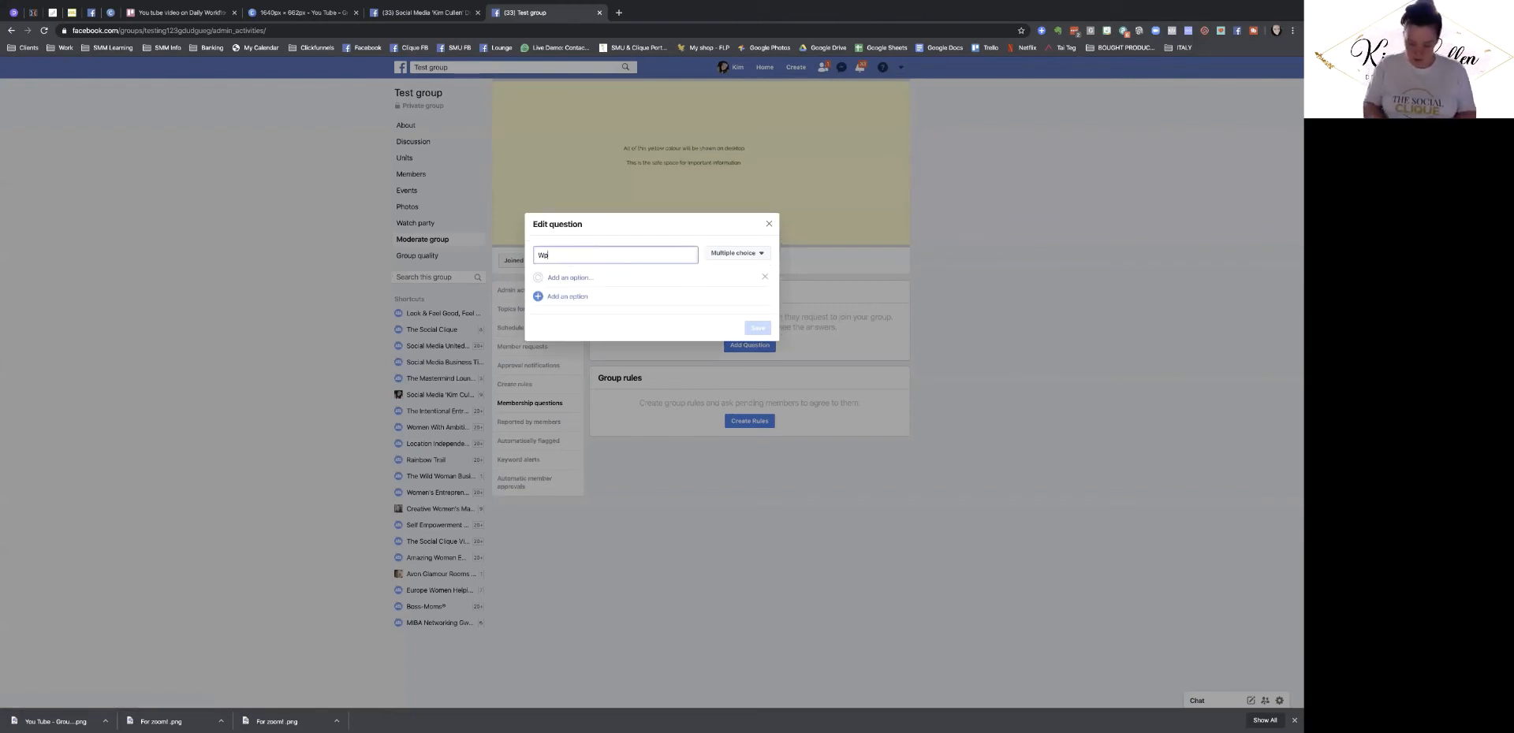
pyautogui.press('BackSpace')
pyautogui.press('BackSpace')
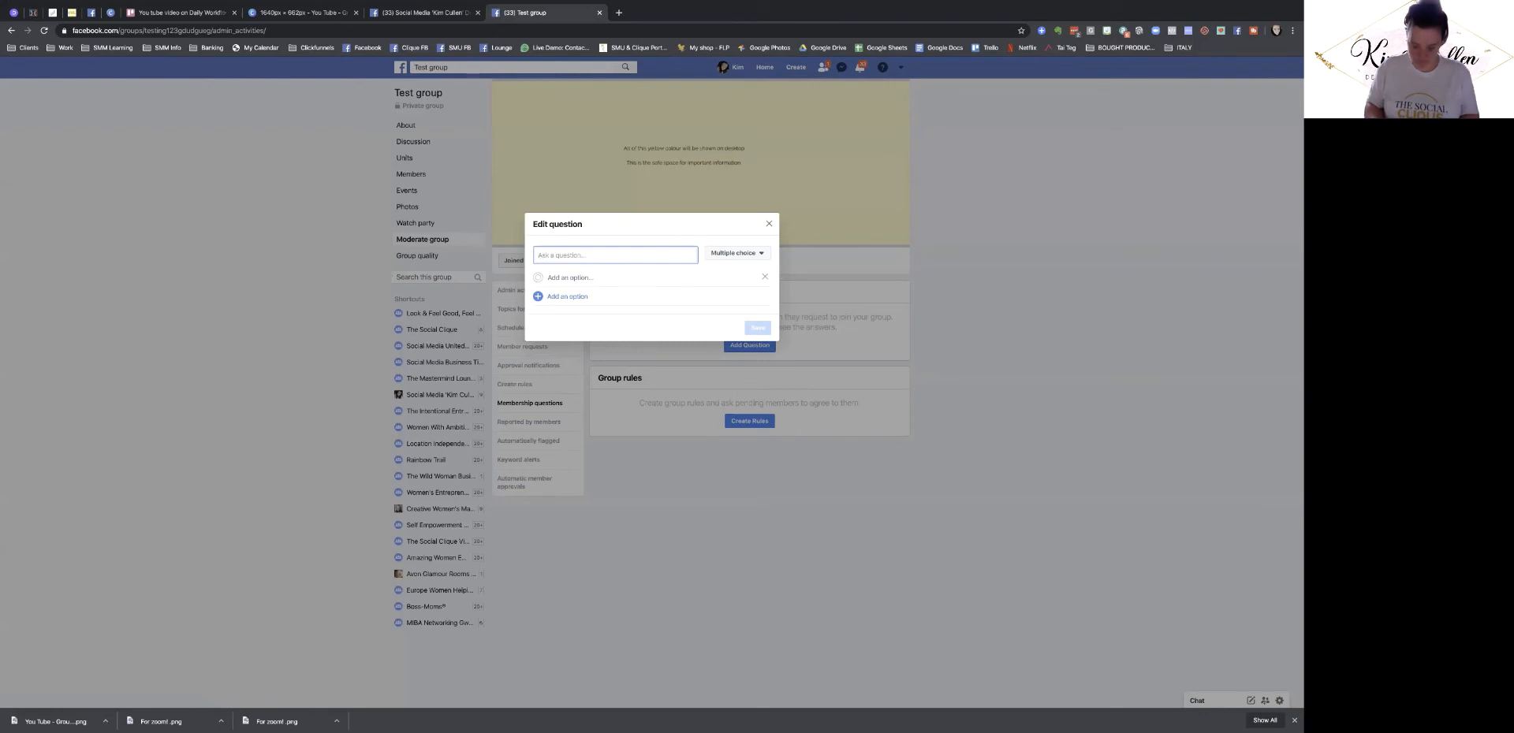
pyautogui.write('Wo')
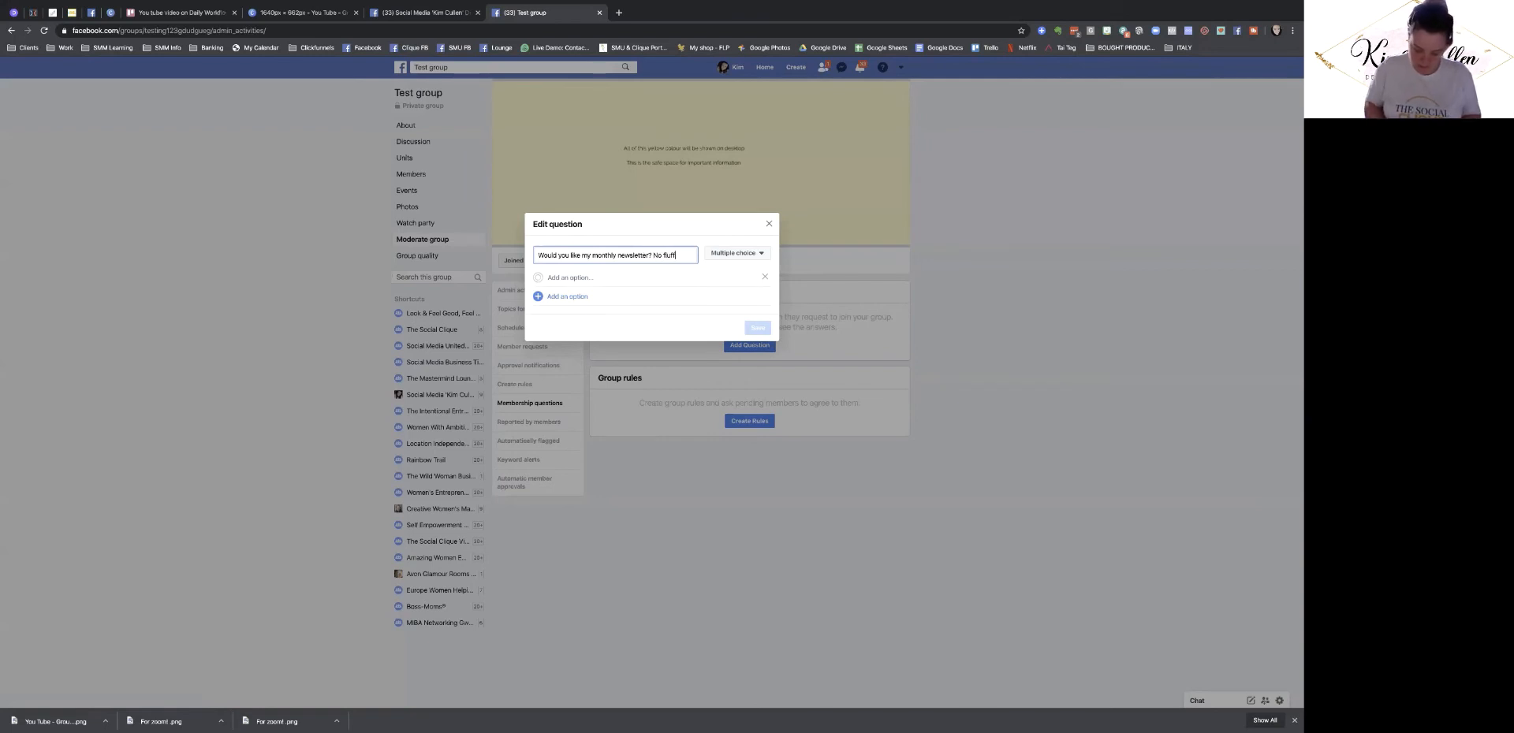
pyautogui.write('c')
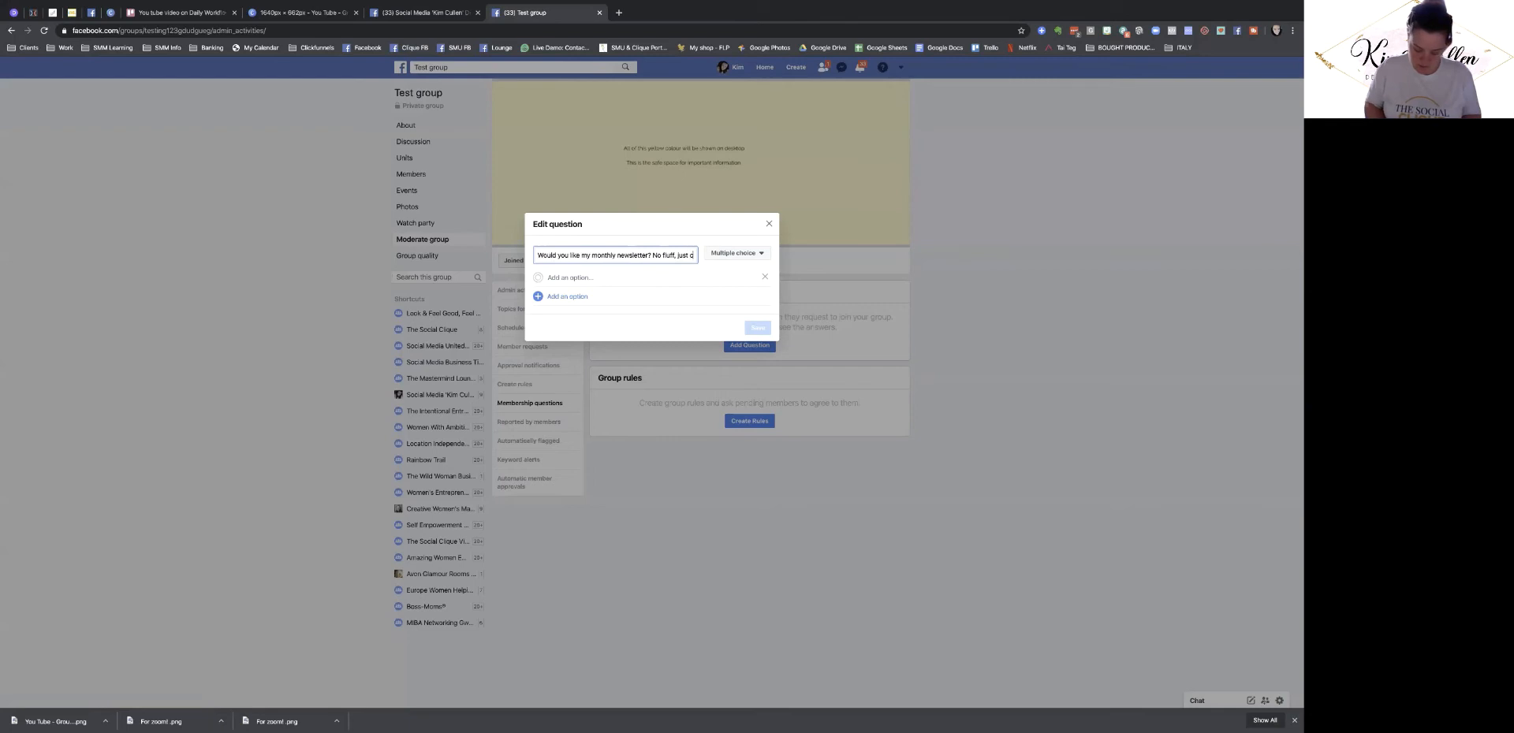
pyautogui.write('ool stuf')
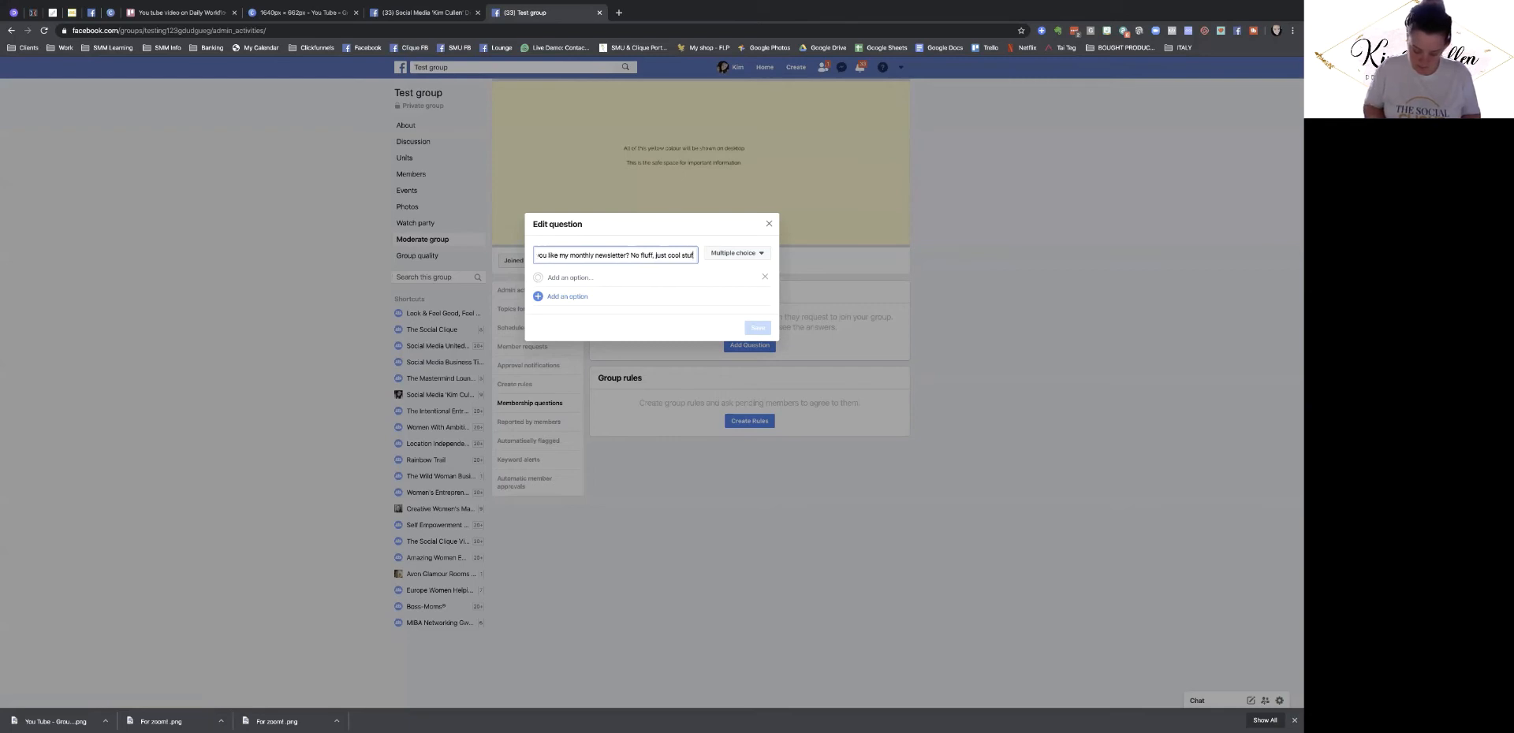
pyautogui.write('f to grow')
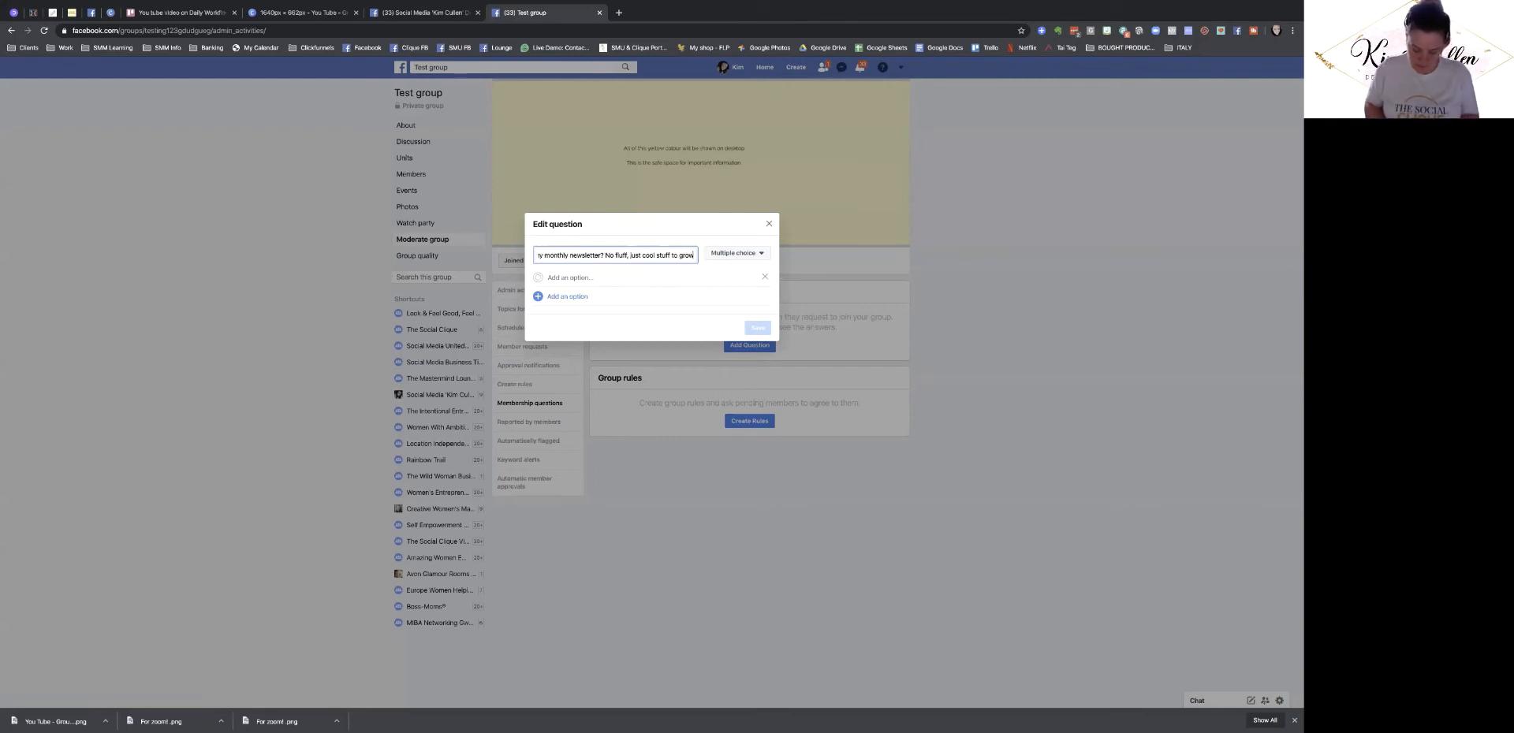
pyautogui.write(' your biz?')
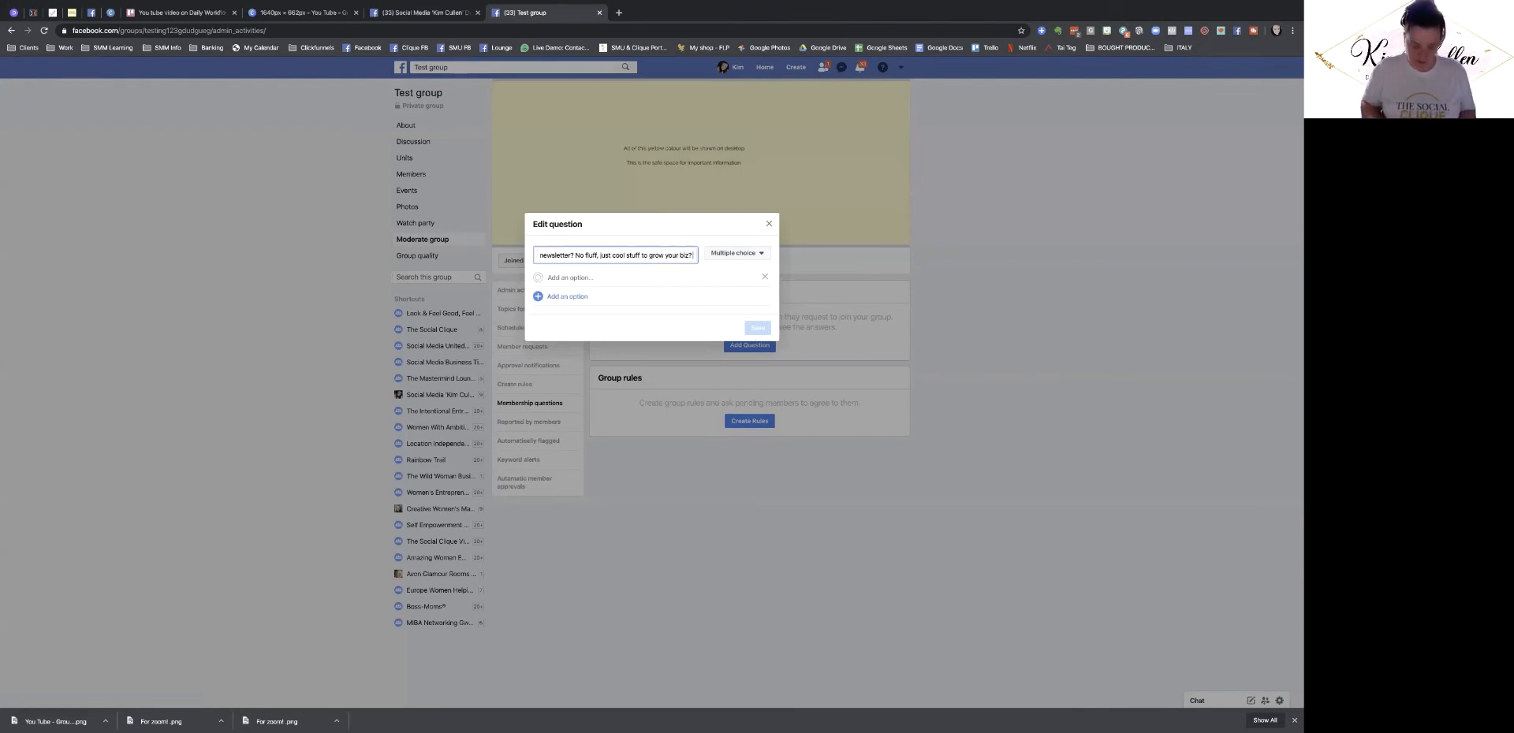
pyautogui.write('If so')
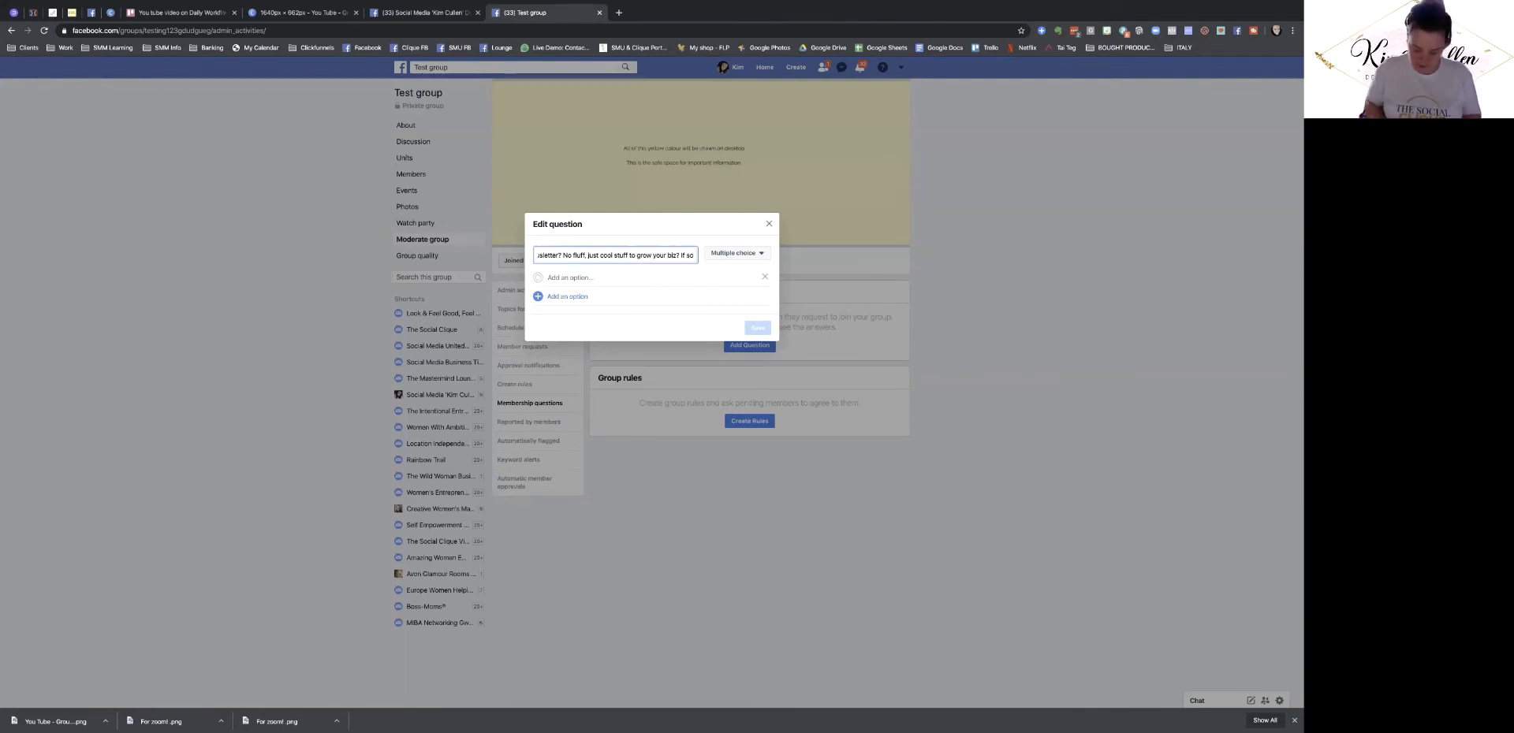
pyautogui.write(', what is yo')
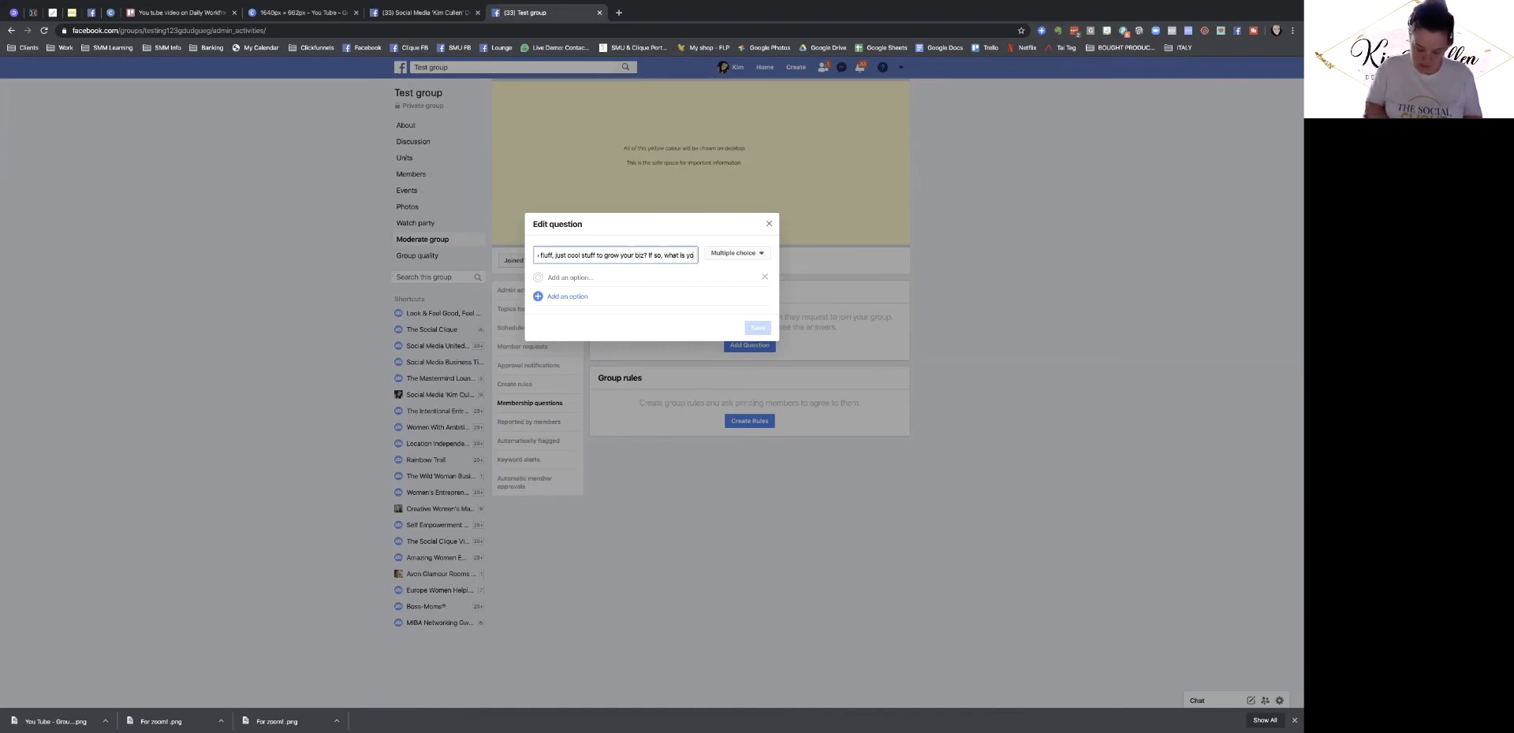
pyautogui.write('ur')
pyautogui.write(' be')
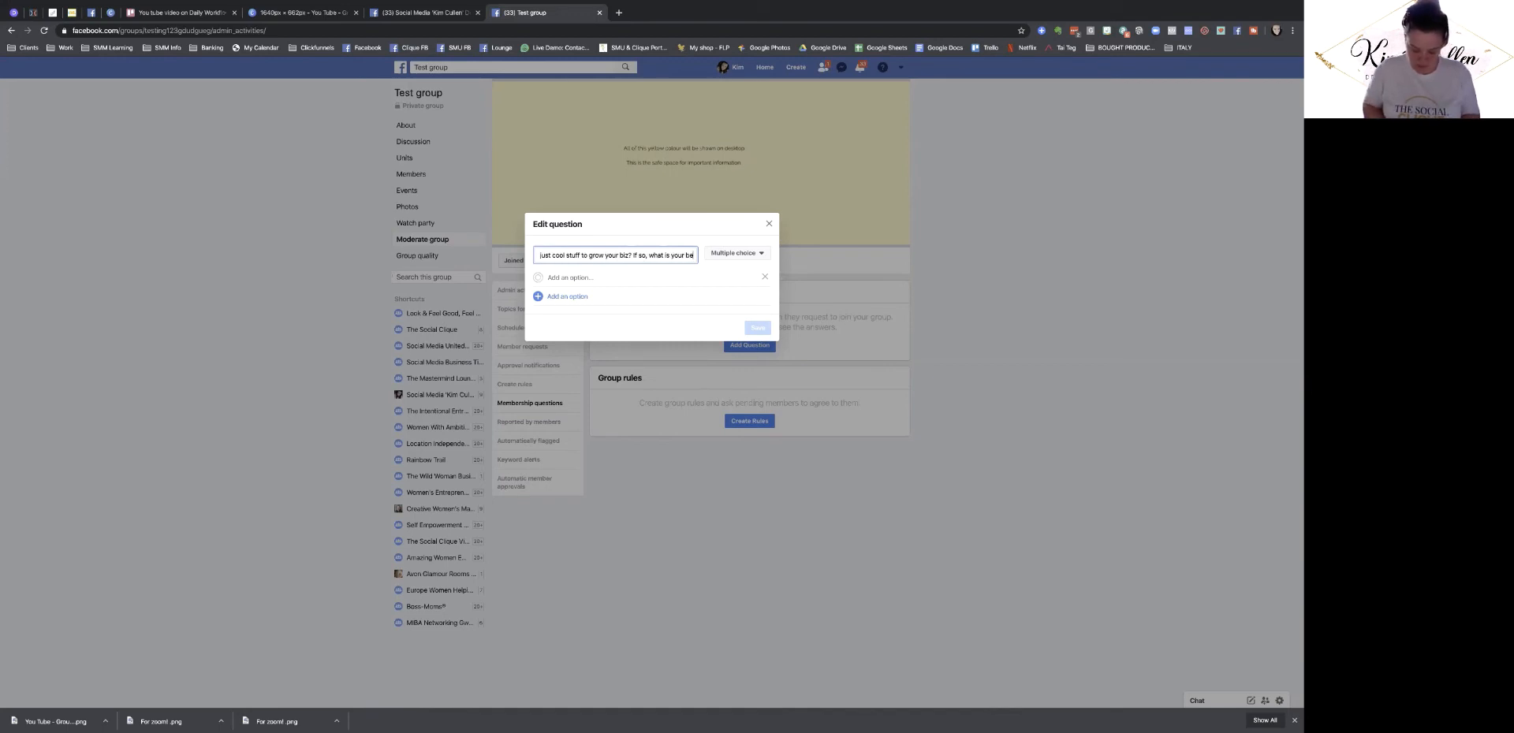
pyautogui.write('st Email ad')
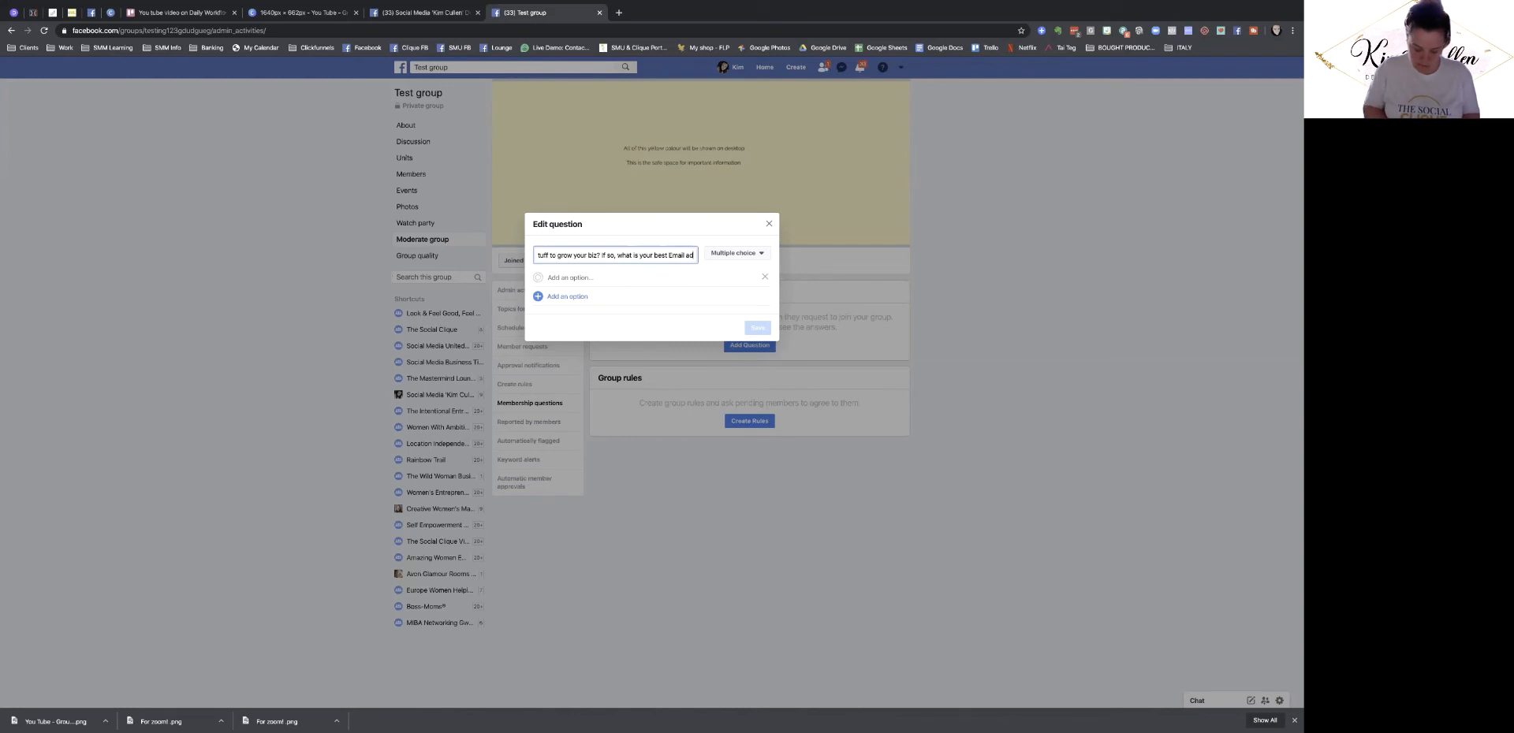
pyautogui.write('dress')
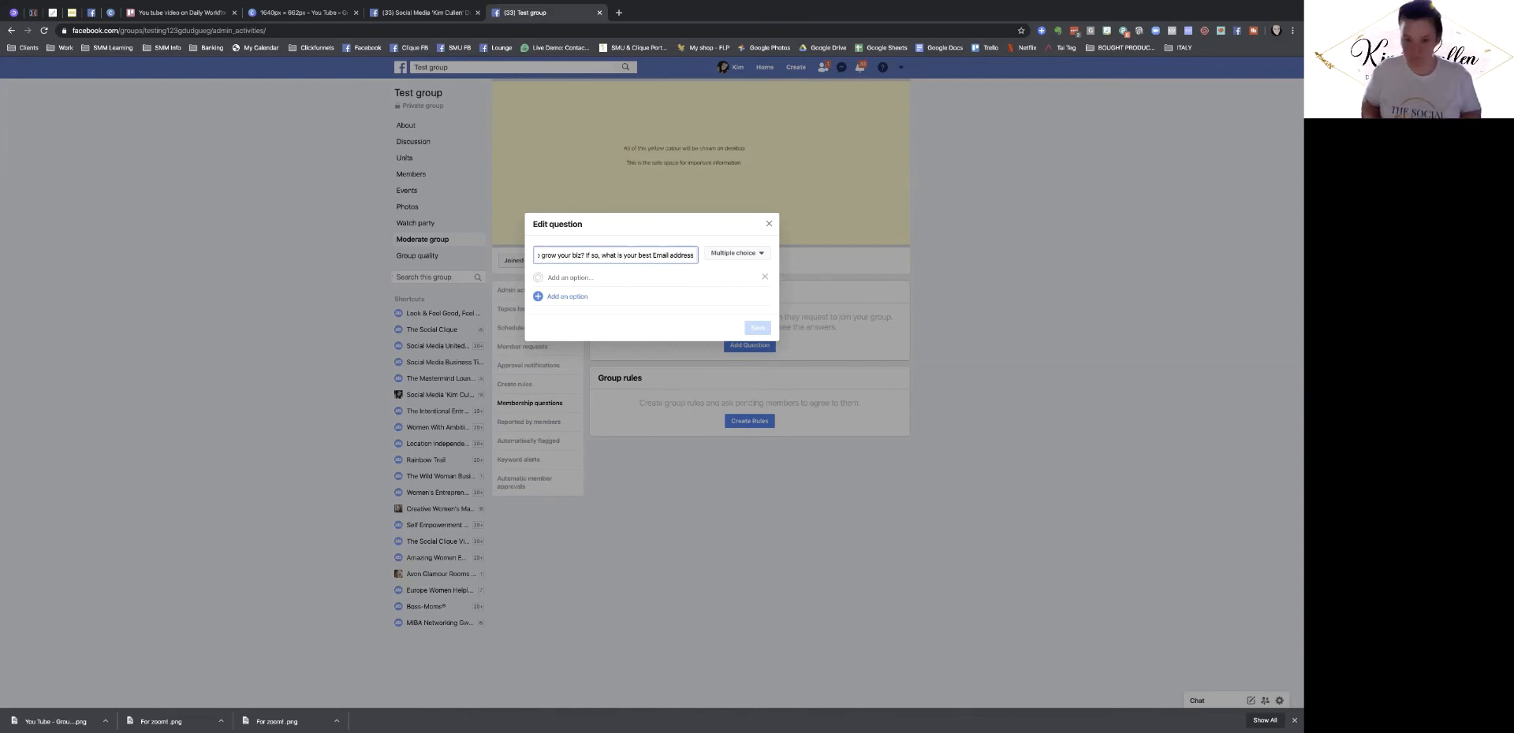
pyautogui.write('?')
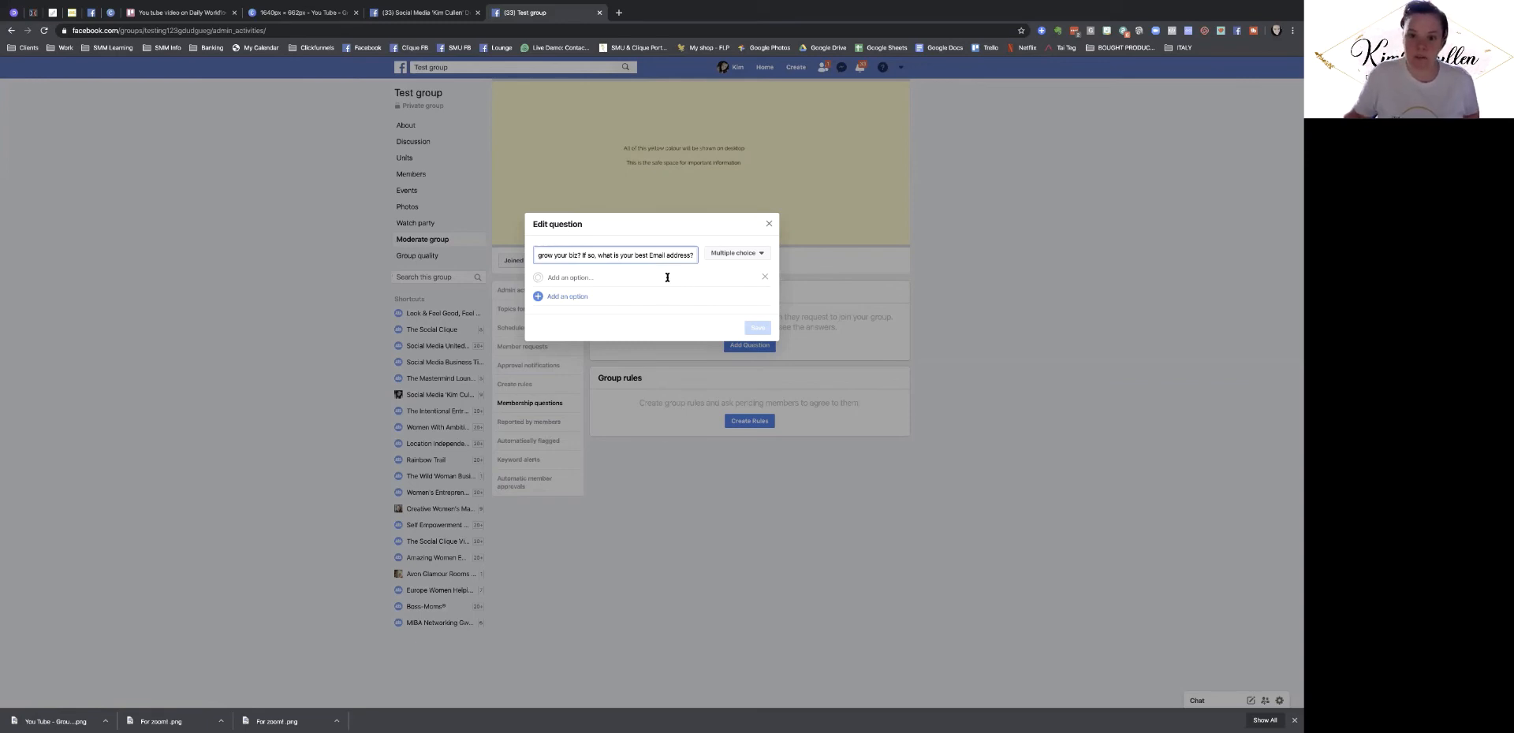
# - Change the newsletter question's answer type to Written answer and save the question
pyautogui.click(730, 253)
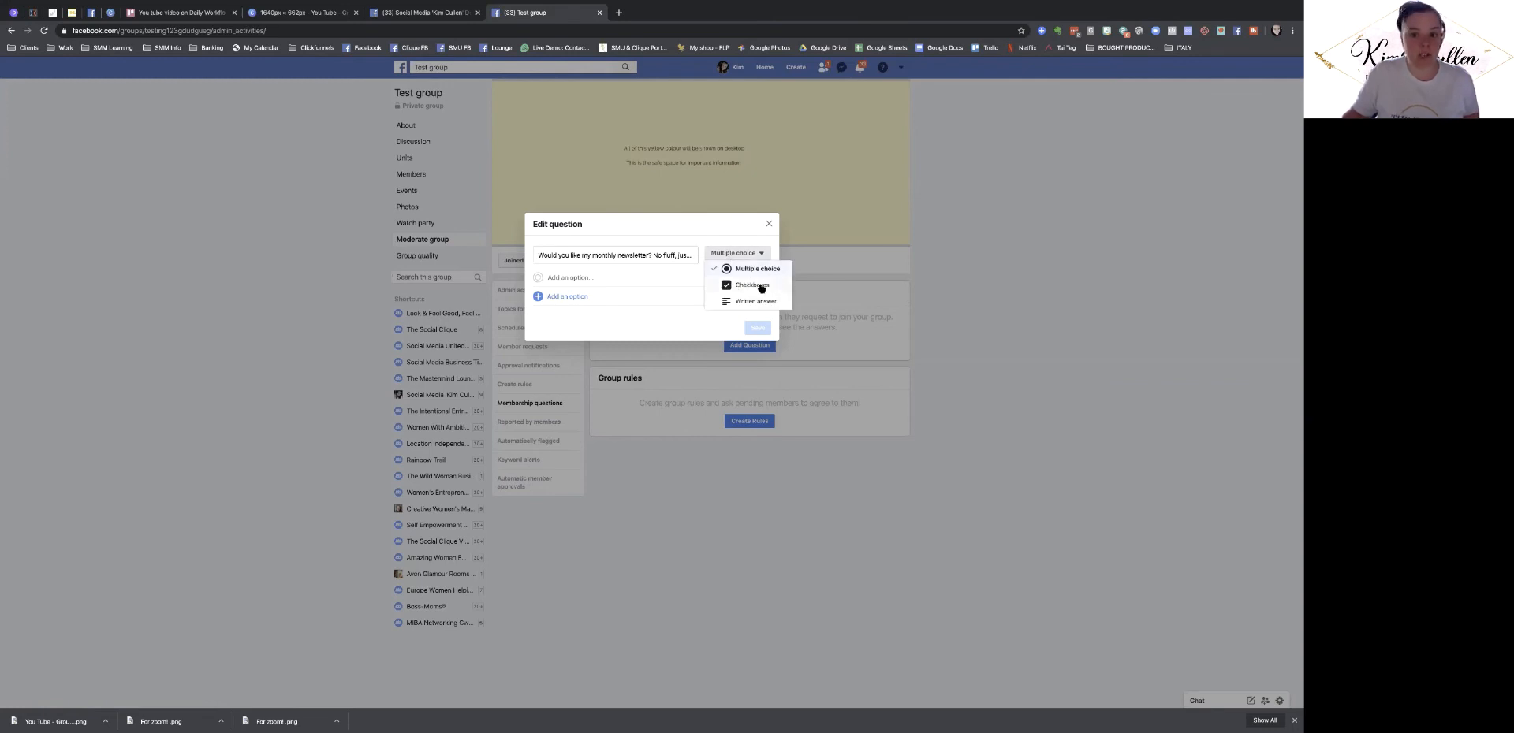
pyautogui.click(733, 302)
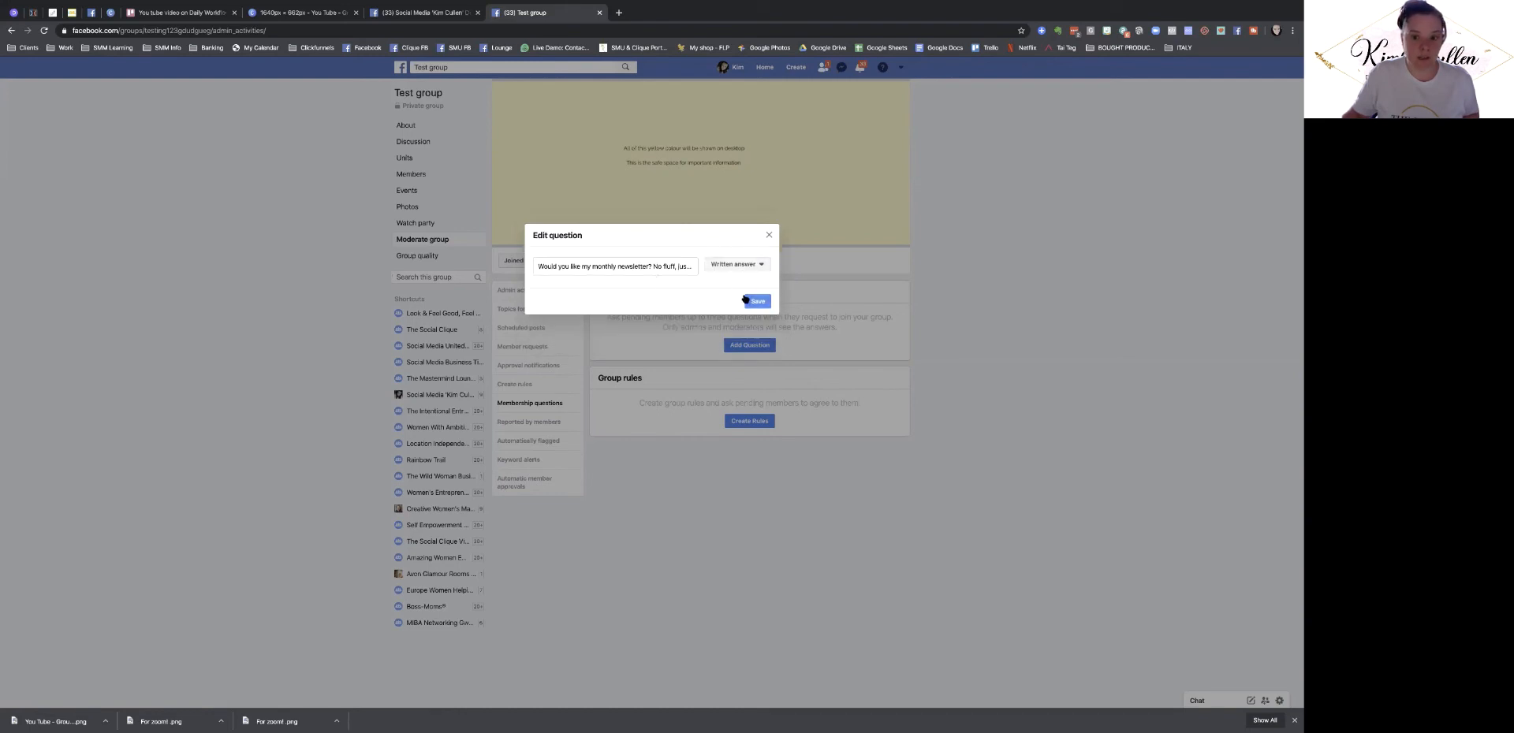
pyautogui.click(753, 302)
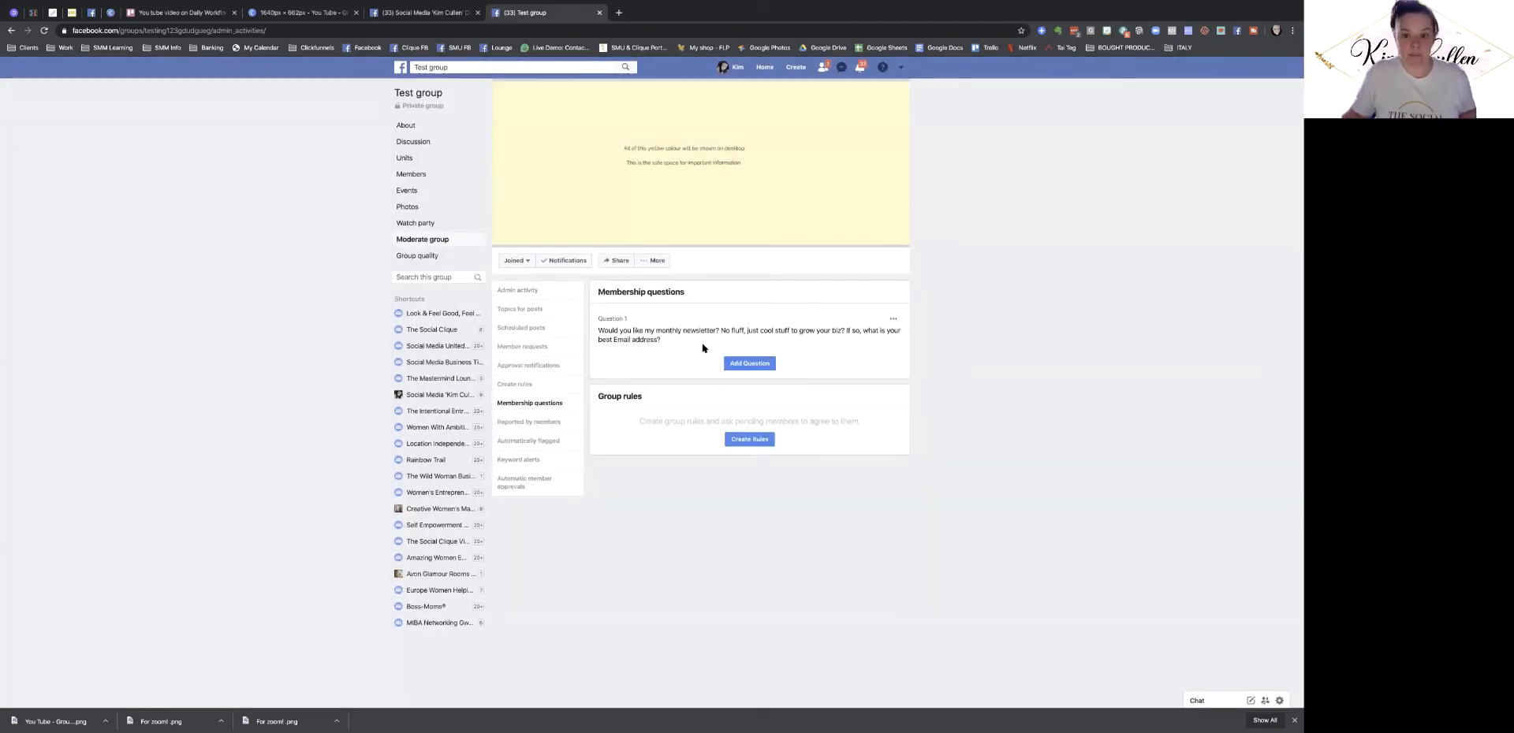
# - Add a second membership question, "Do you promise to stick to the rules?", with the Multiple choice answer type
pyautogui.click(766, 365)
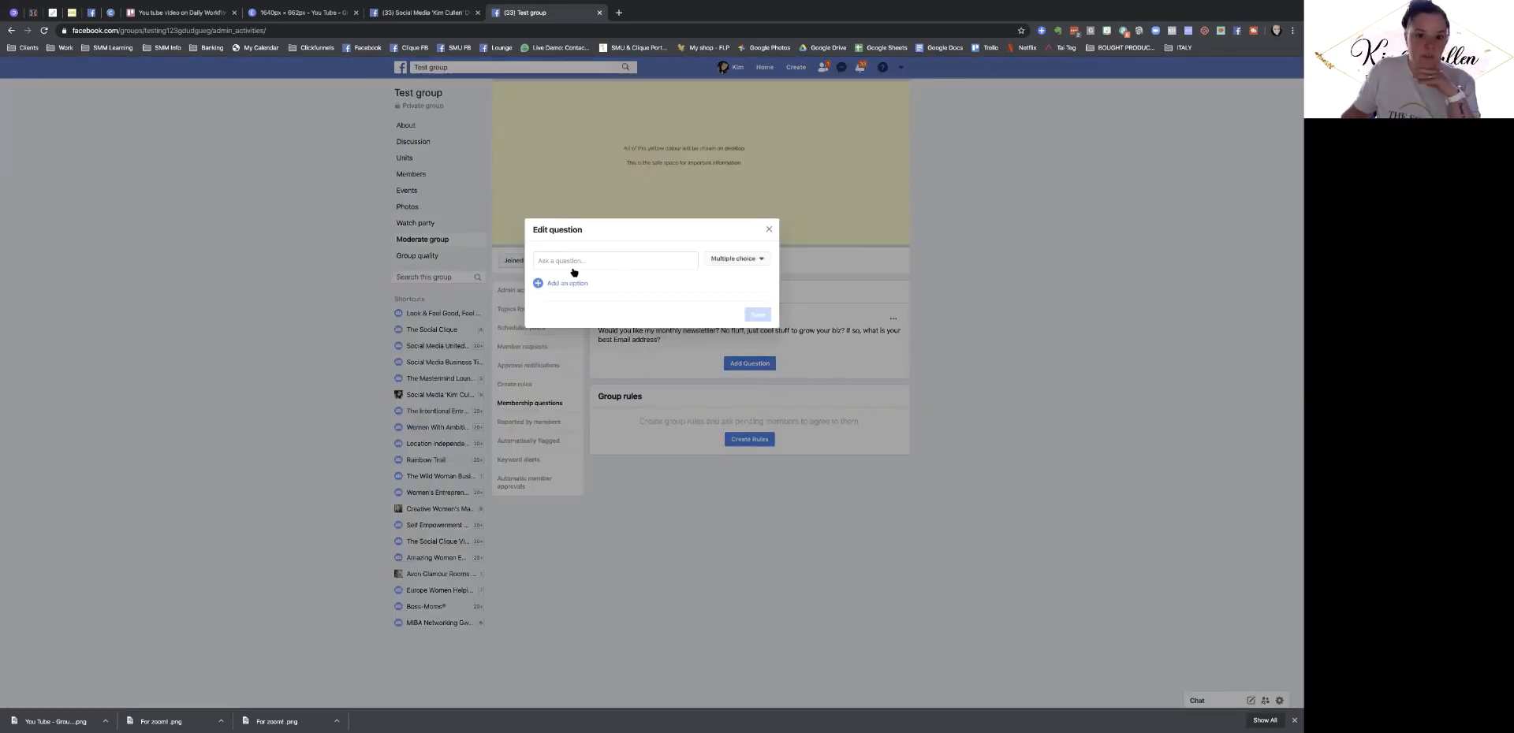
pyautogui.click(660, 260)
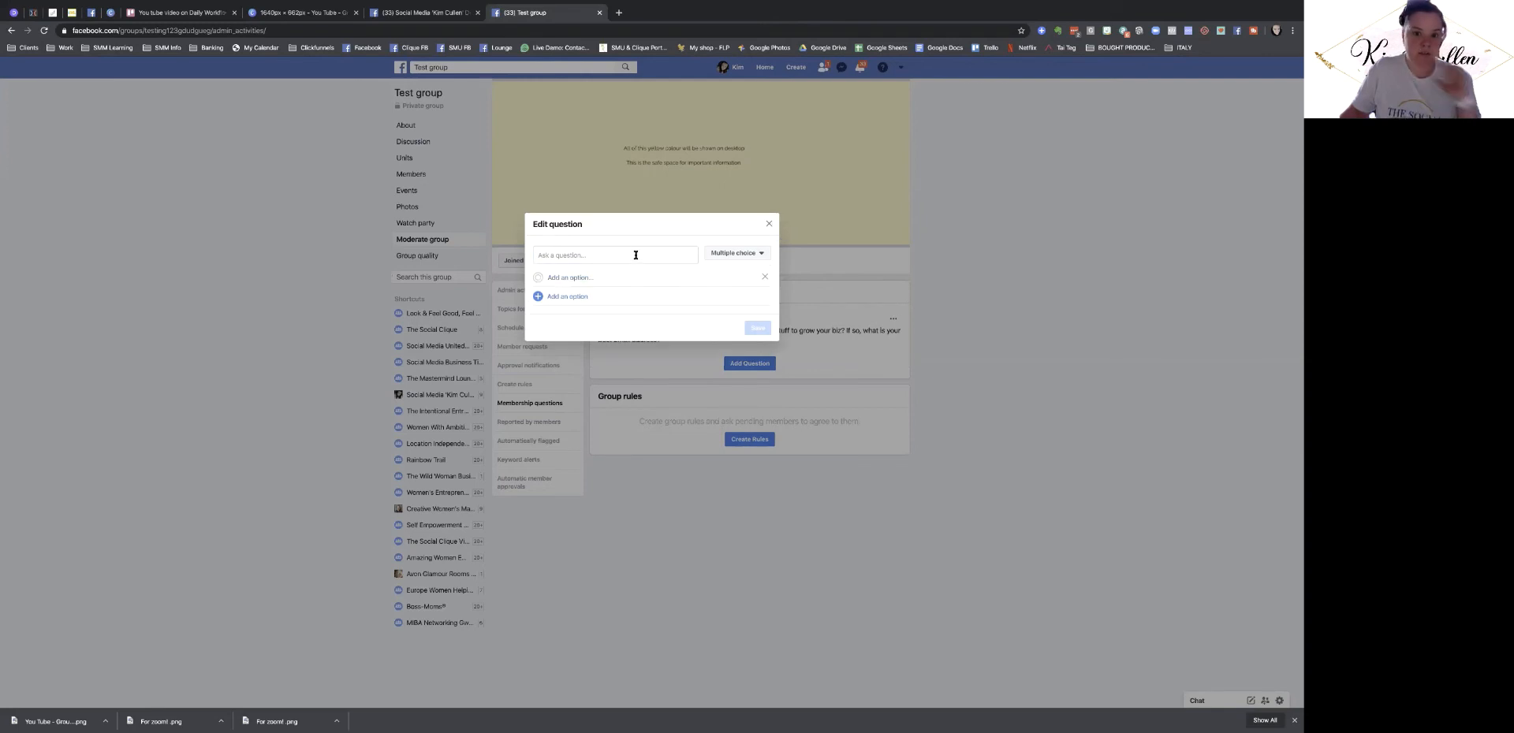
pyautogui.click(635, 254)
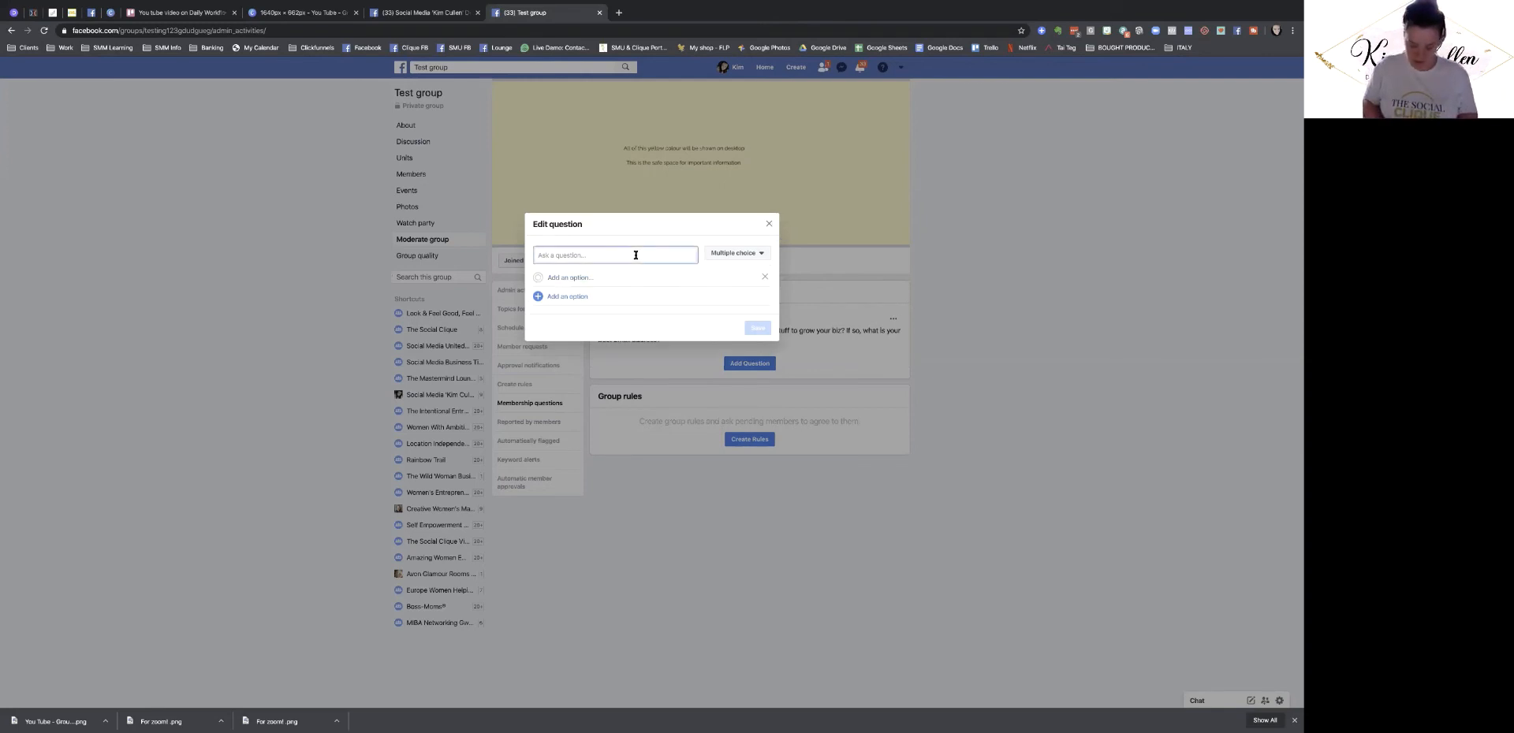
pyautogui.write('Do')
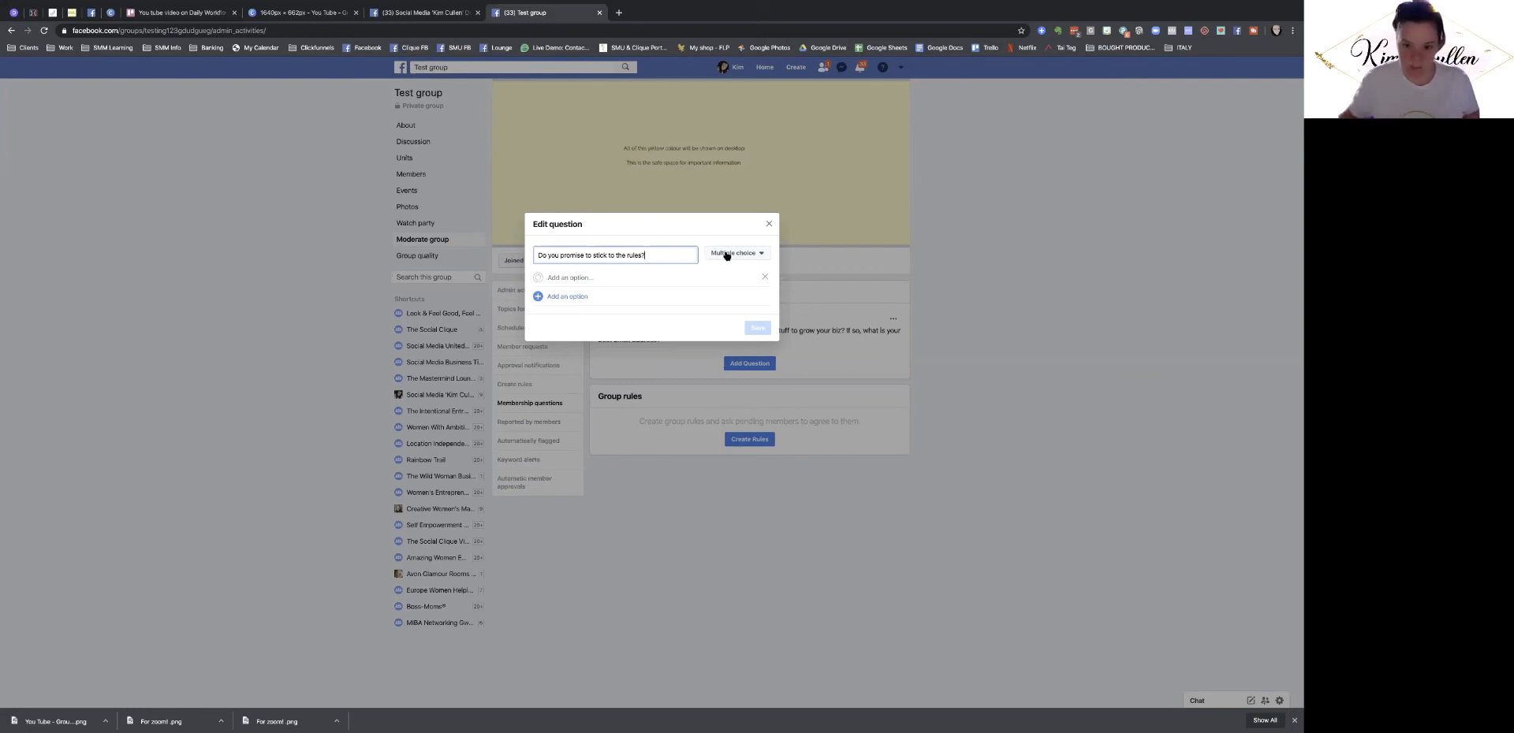
pyautogui.click(728, 254)
pyautogui.click(741, 271)
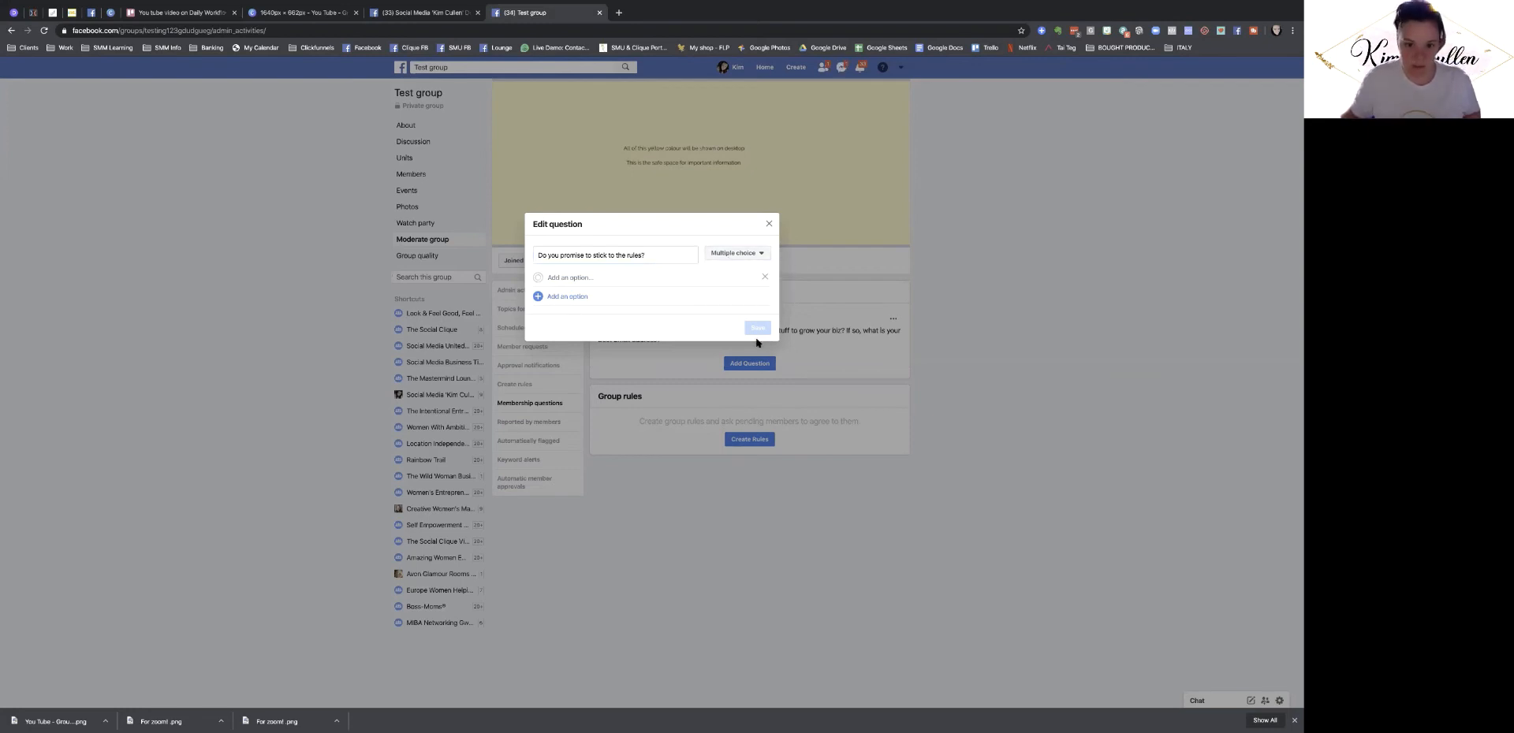
# - Give the rules question the answer options "yes" and "nah!" and save it
pyautogui.click(584, 278)
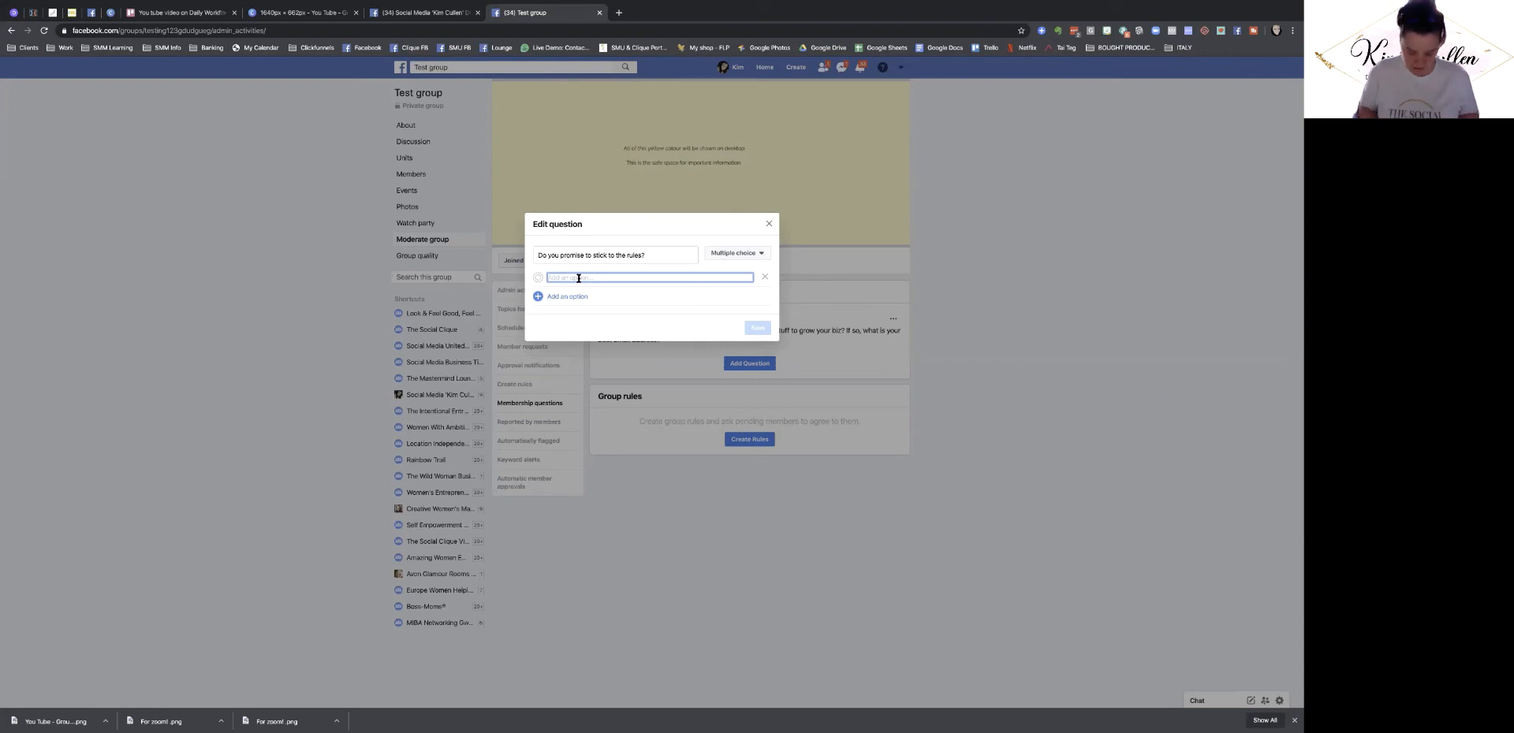
pyautogui.write('yes')
pyautogui.click(574, 296)
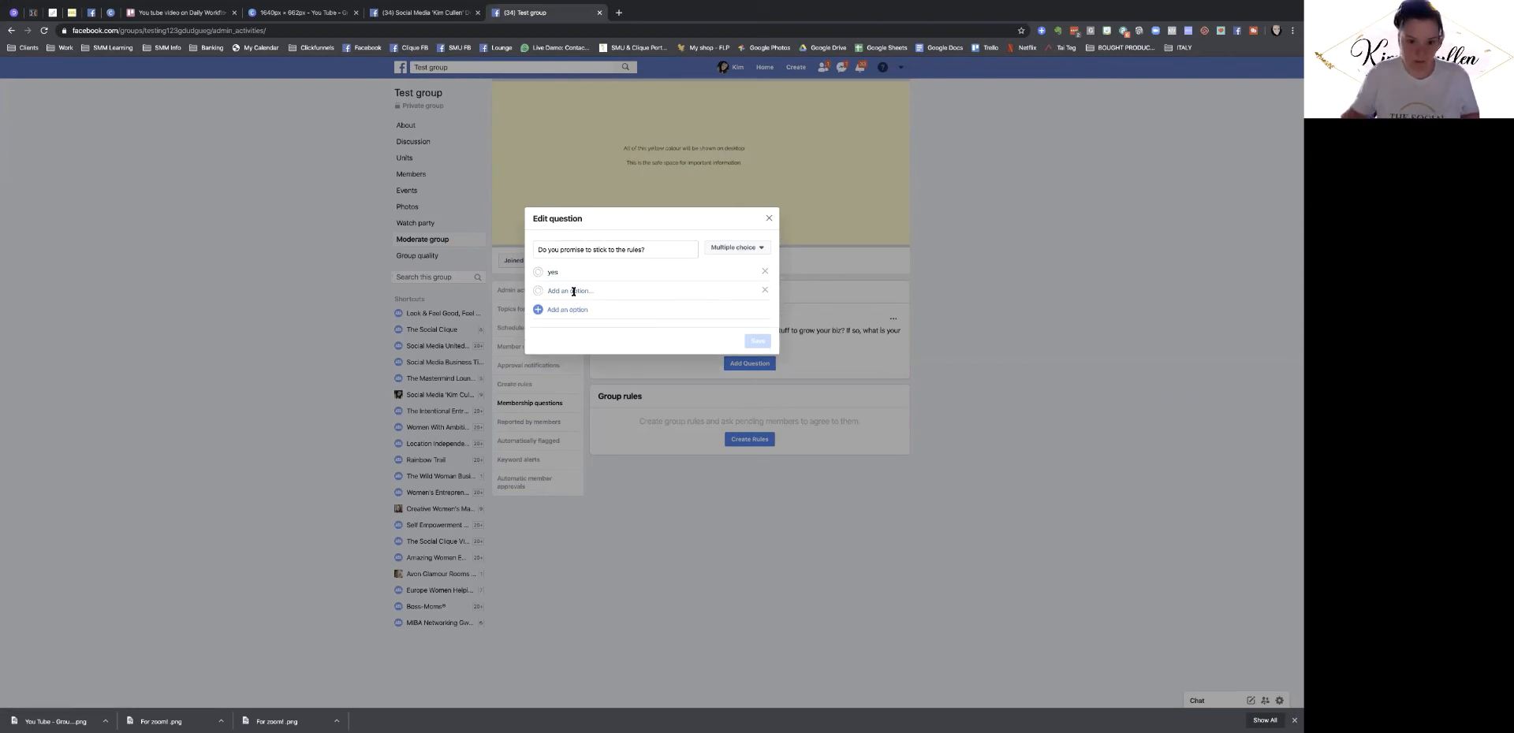
pyautogui.write('ma')
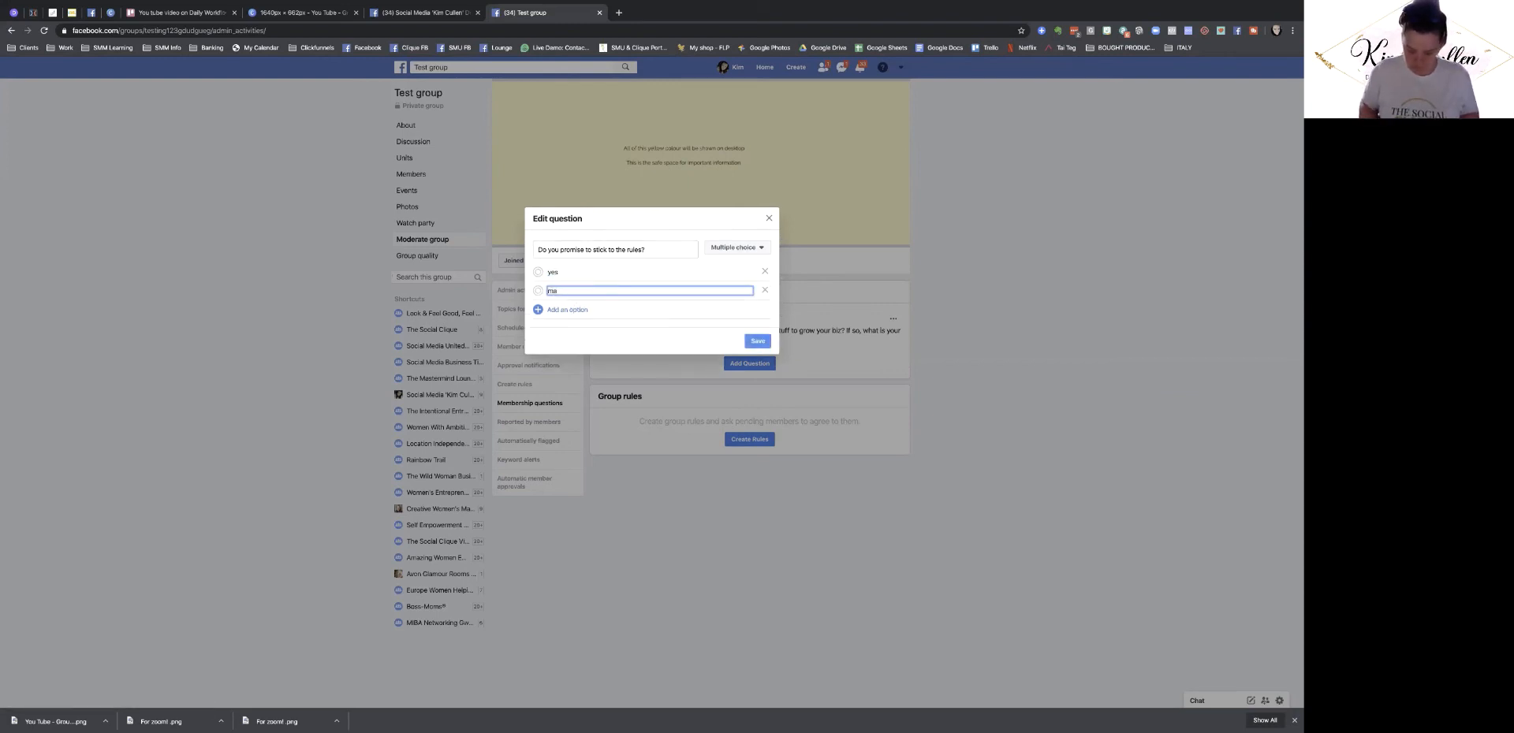
pyautogui.press('BackSpace')
pyautogui.press('BackSpace')
pyautogui.write('na')
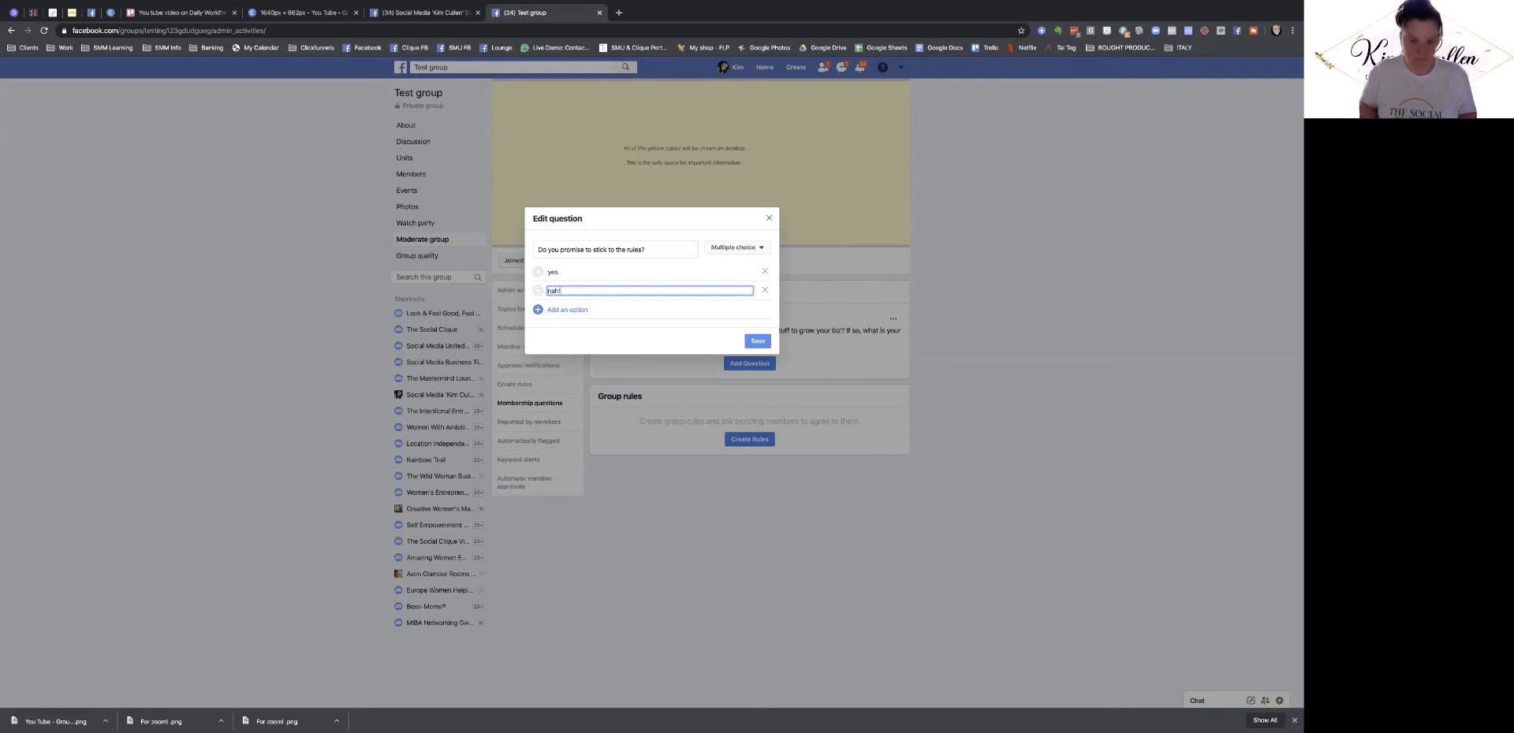
pyautogui.write('h!')
pyautogui.click(757, 341)
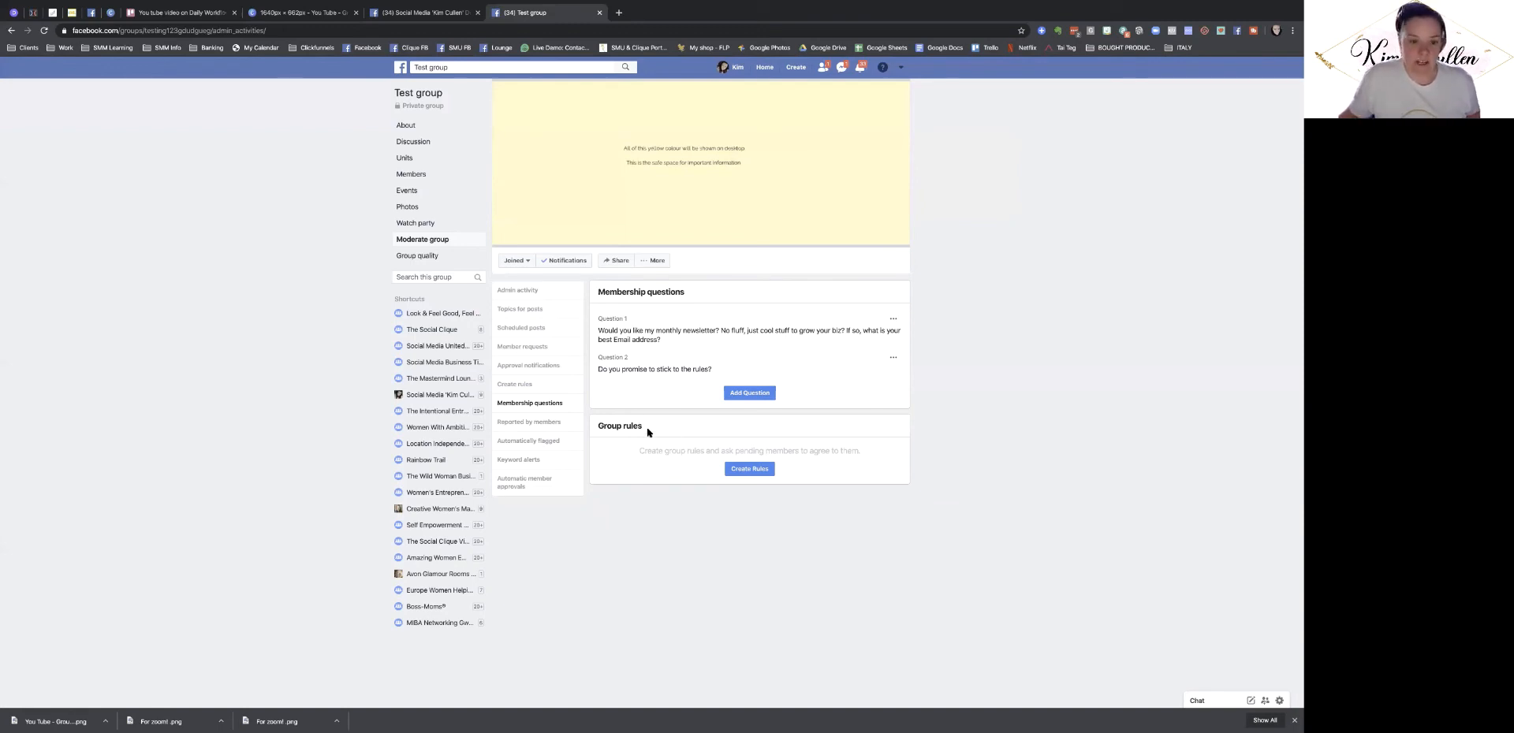
# - Look through the example rules on the group's rule creation page and view the Keyword alerts page
pyautogui.moveTo(597, 426); pyautogui.dragTo(672, 428)
pyautogui.click(766, 471)
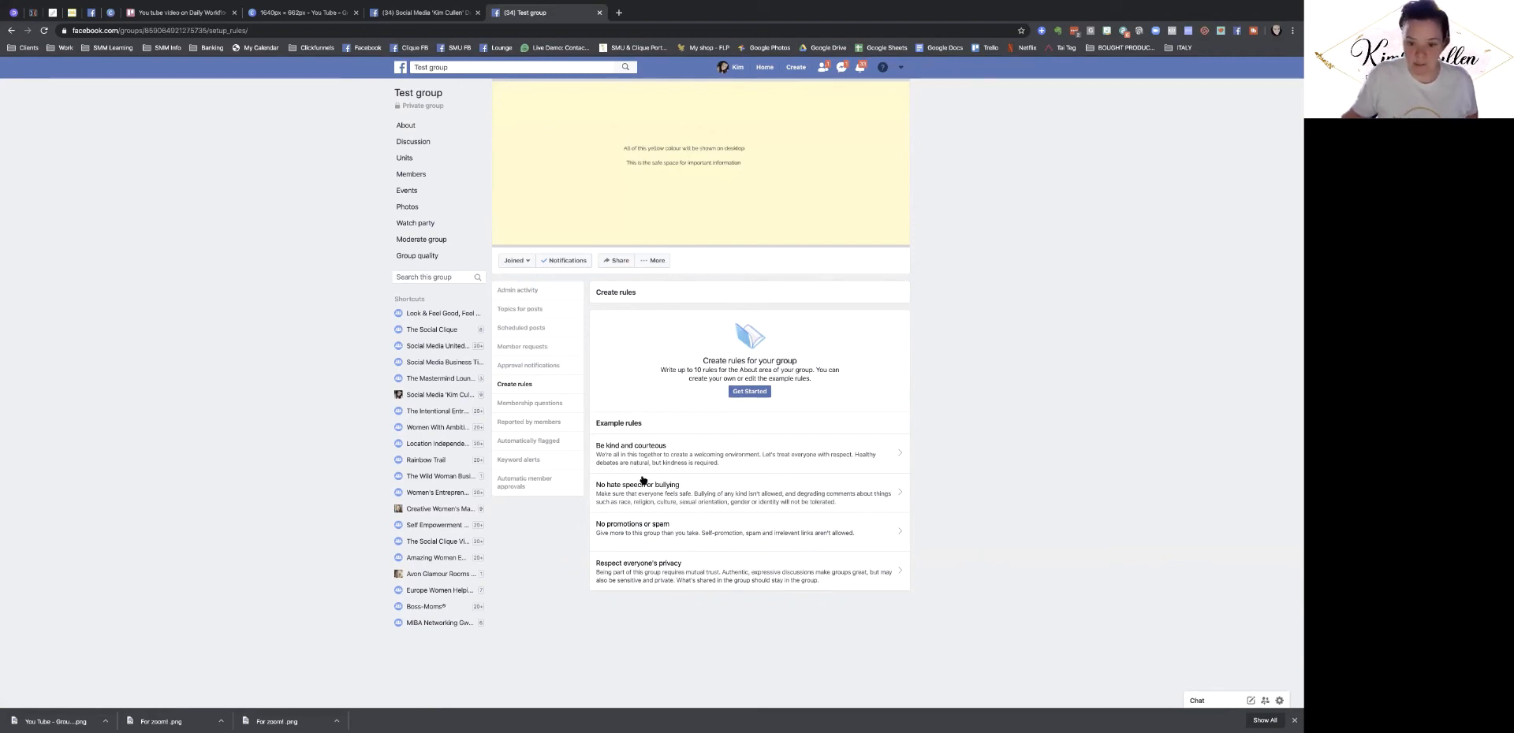
pyautogui.click(516, 460)
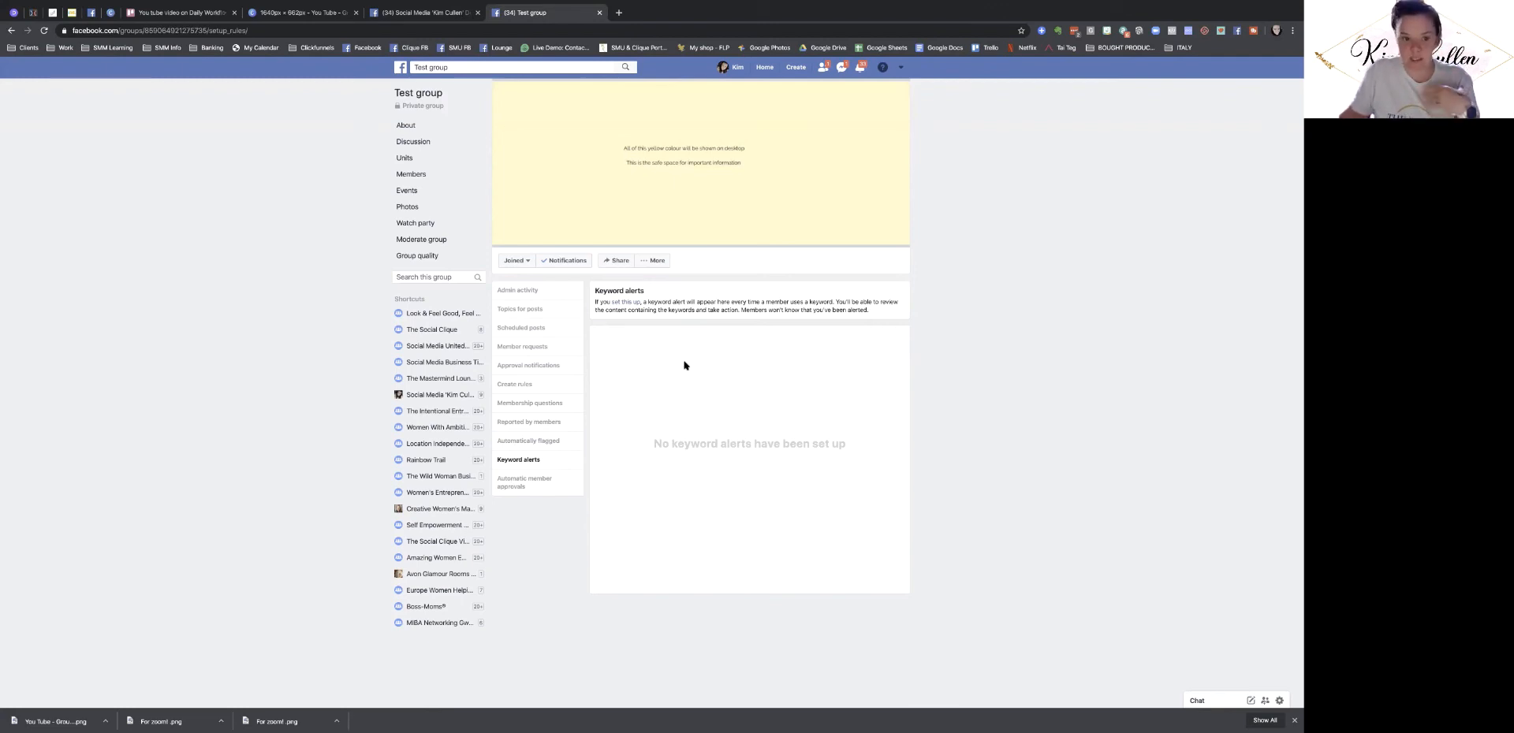
# - Open the group settings, review the conditions for changing the group's privacy, and cancel without changing it
pyautogui.click(405, 125)
pyautogui.click(657, 260)
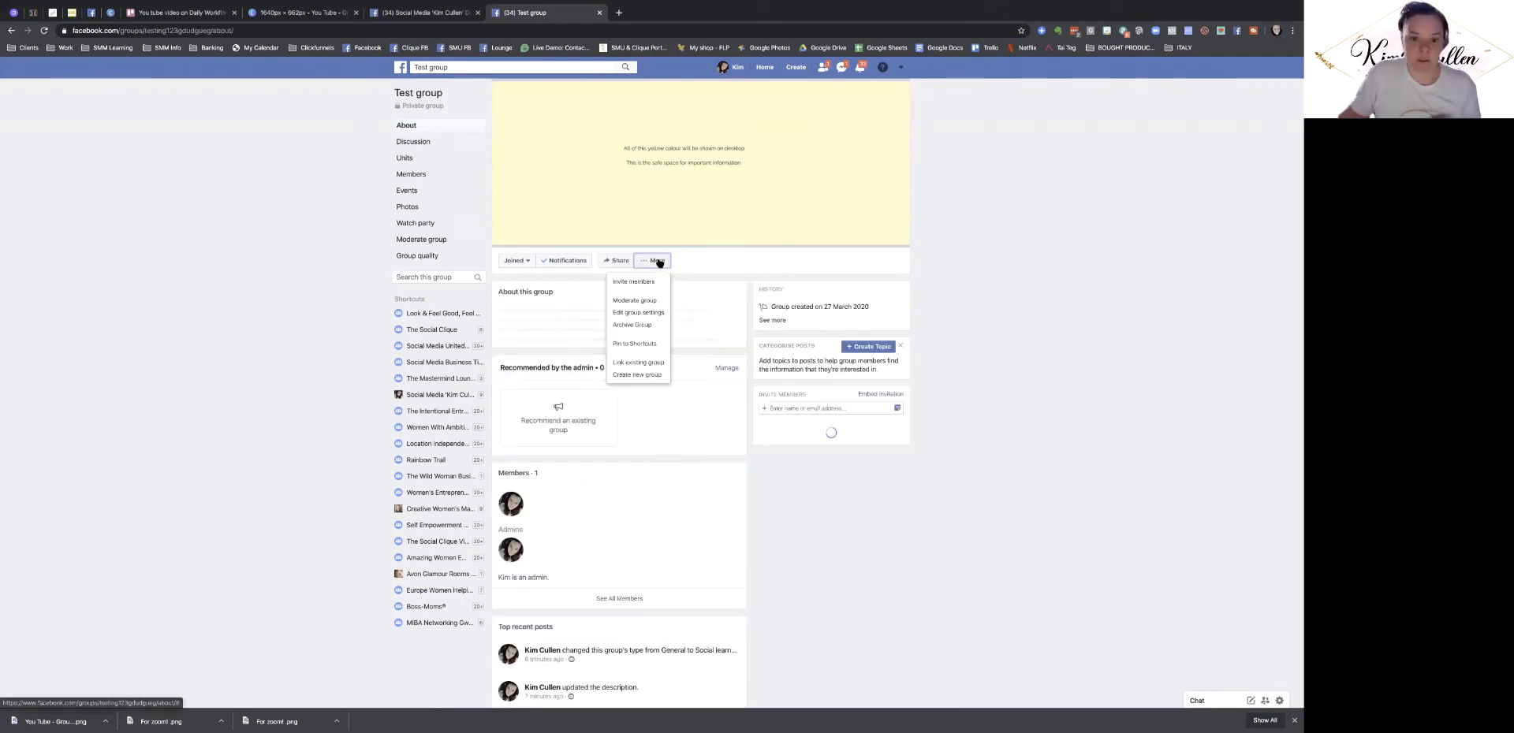
pyautogui.click(637, 312)
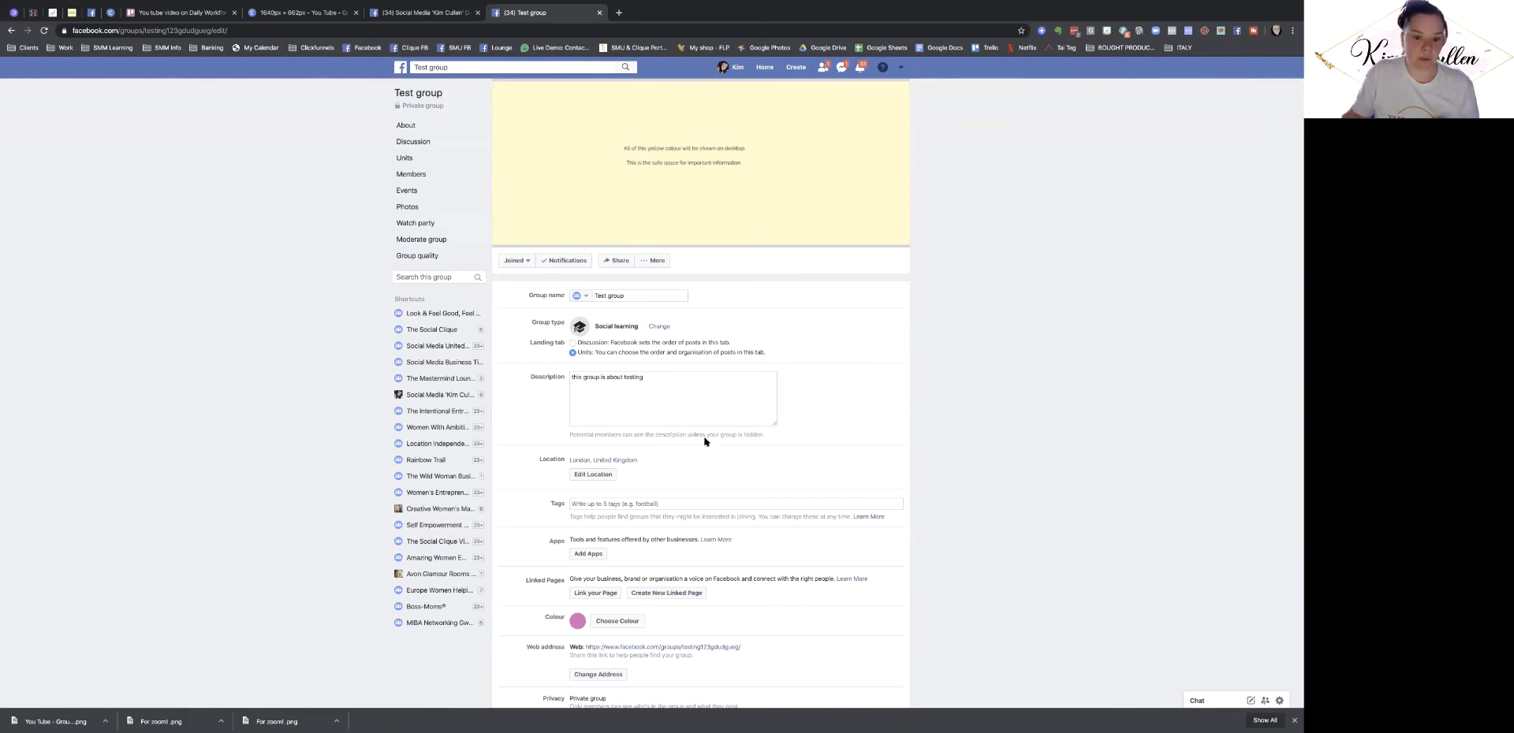
pyautogui.scroll(-4, 704, 442)
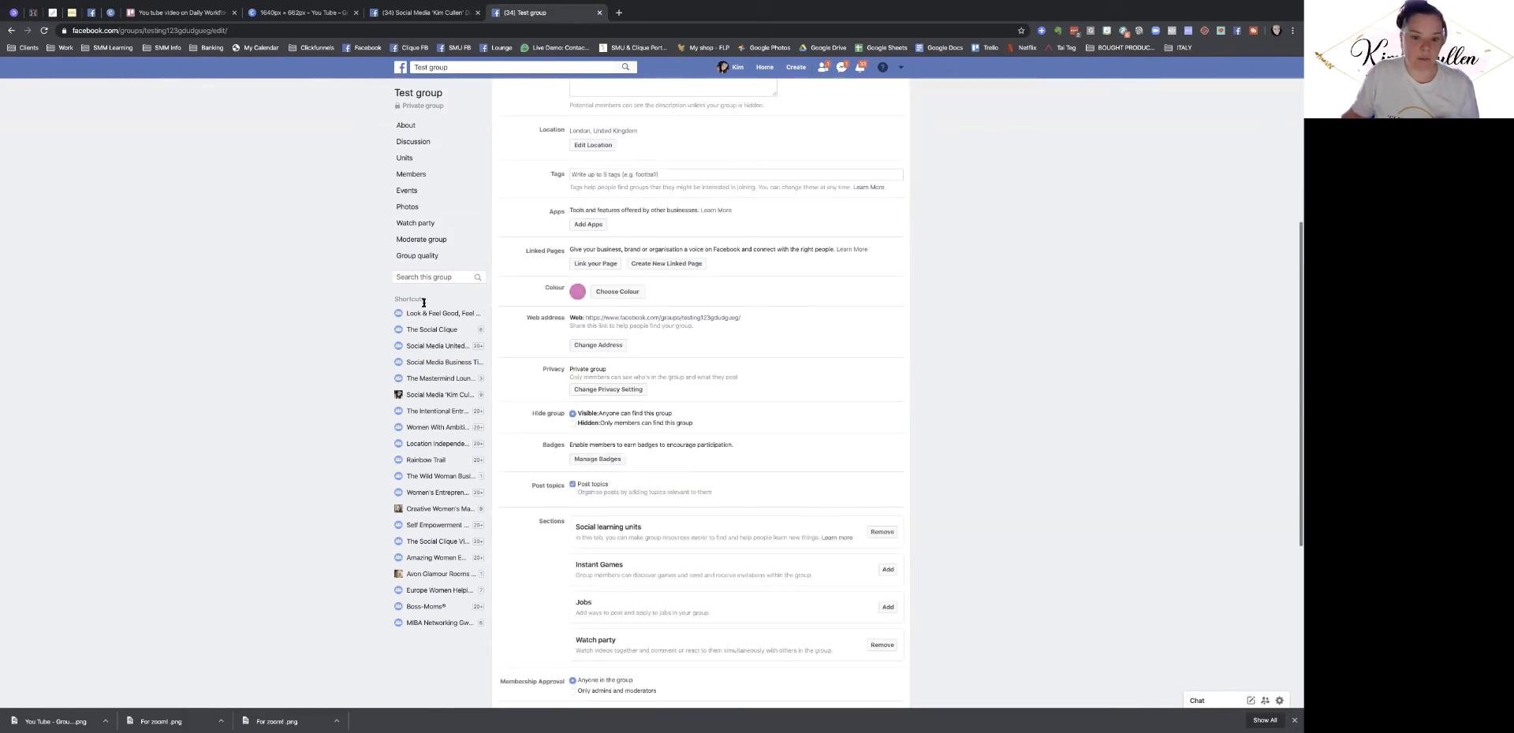
pyautogui.click(603, 389)
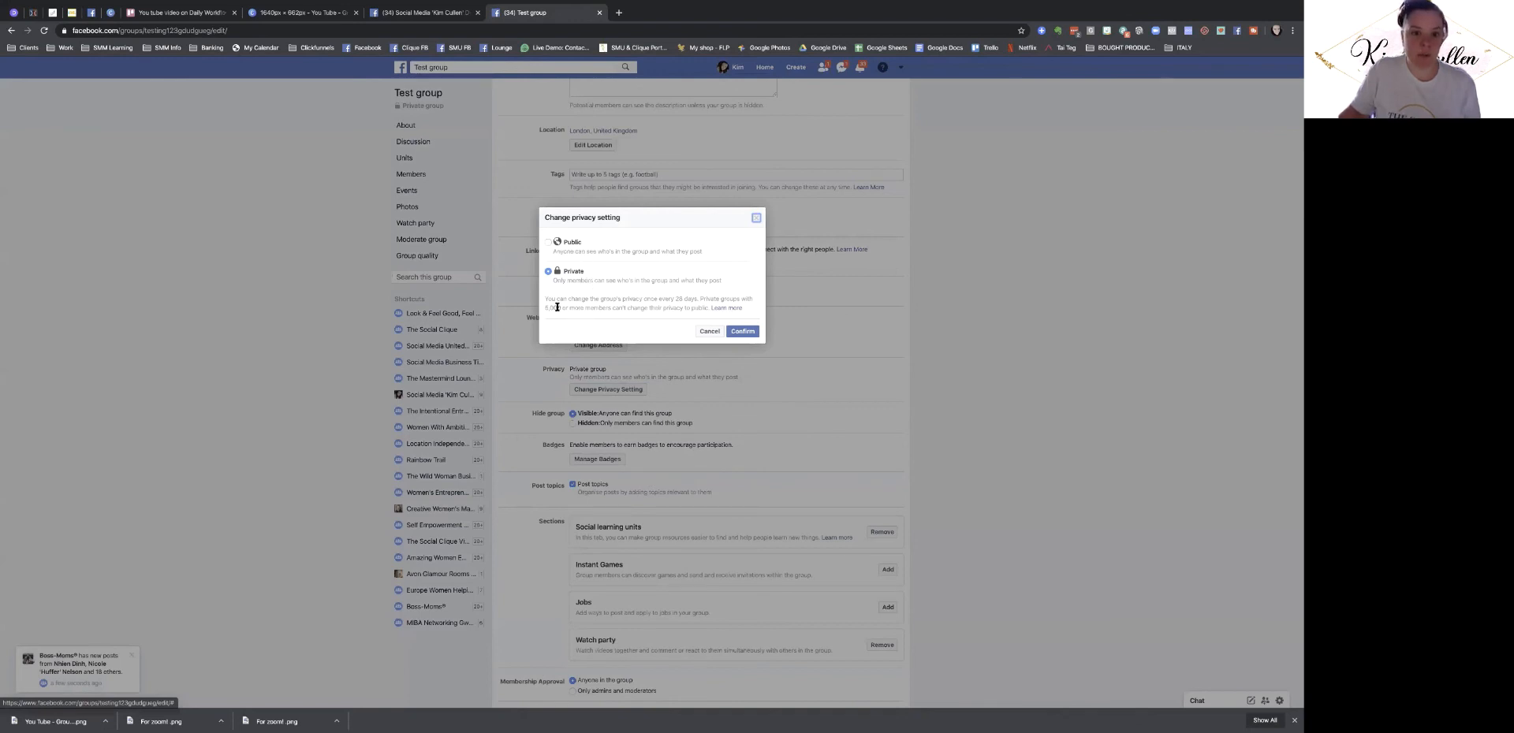
pyautogui.moveTo(552, 300); pyautogui.dragTo(698, 300)
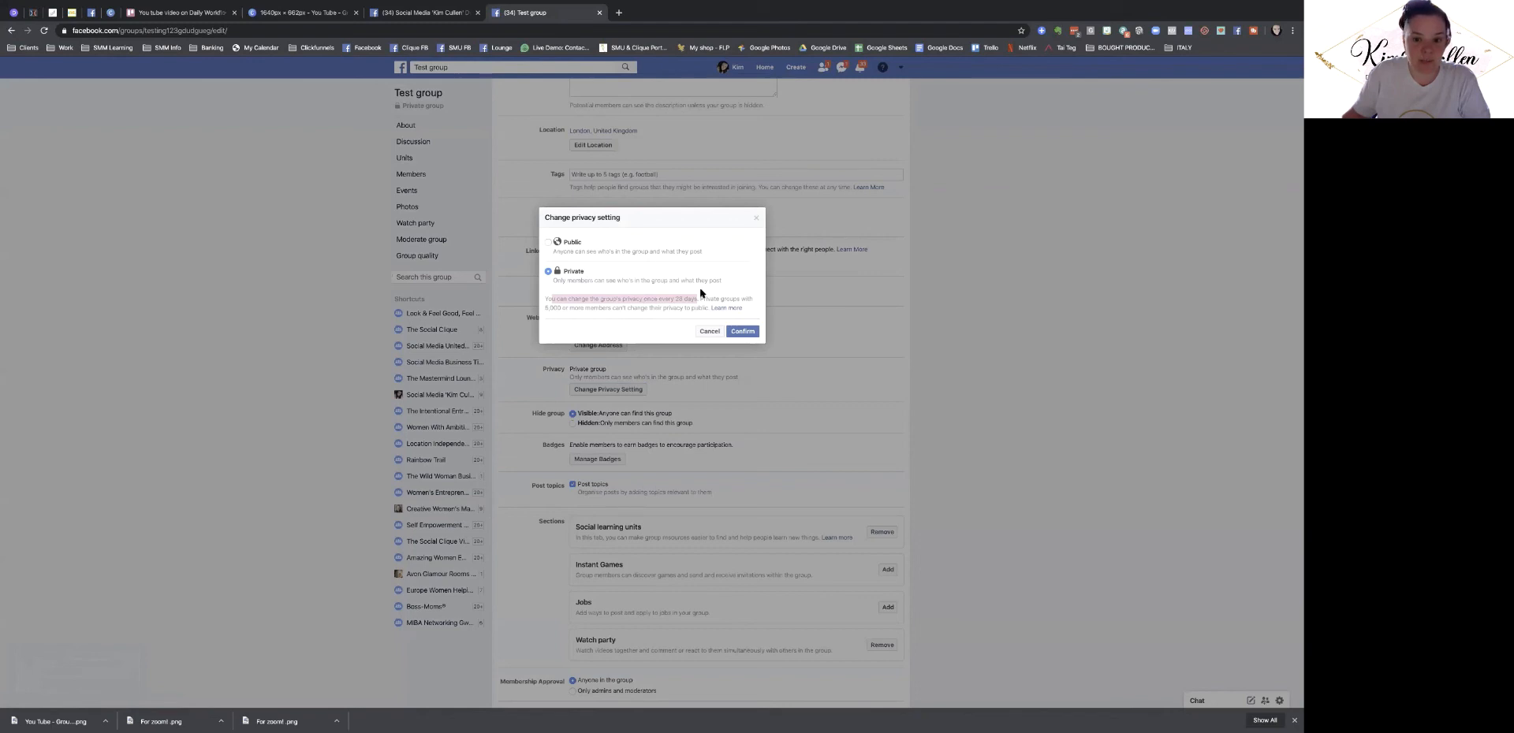
pyautogui.click(709, 331)
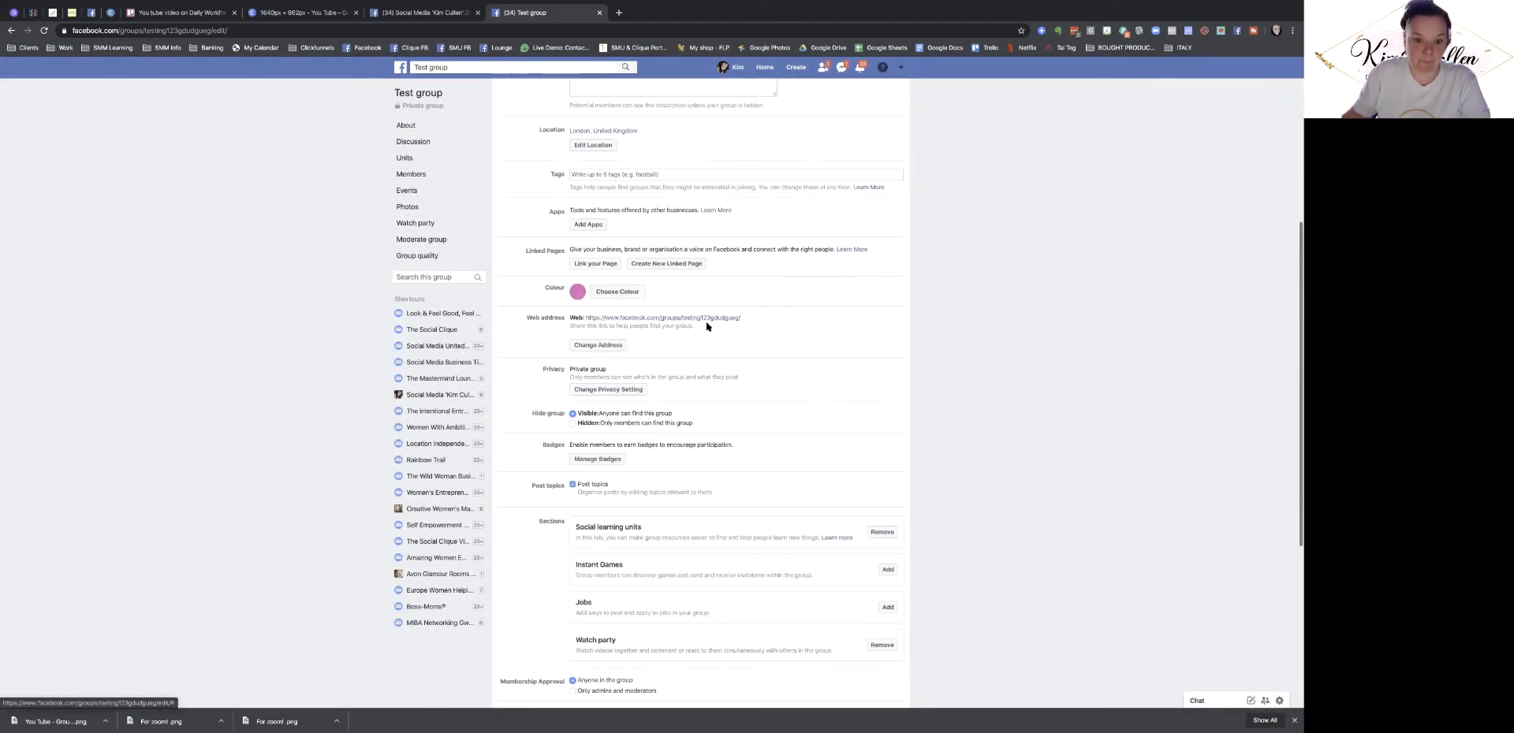
pyautogui.scroll(-3, 706, 326)
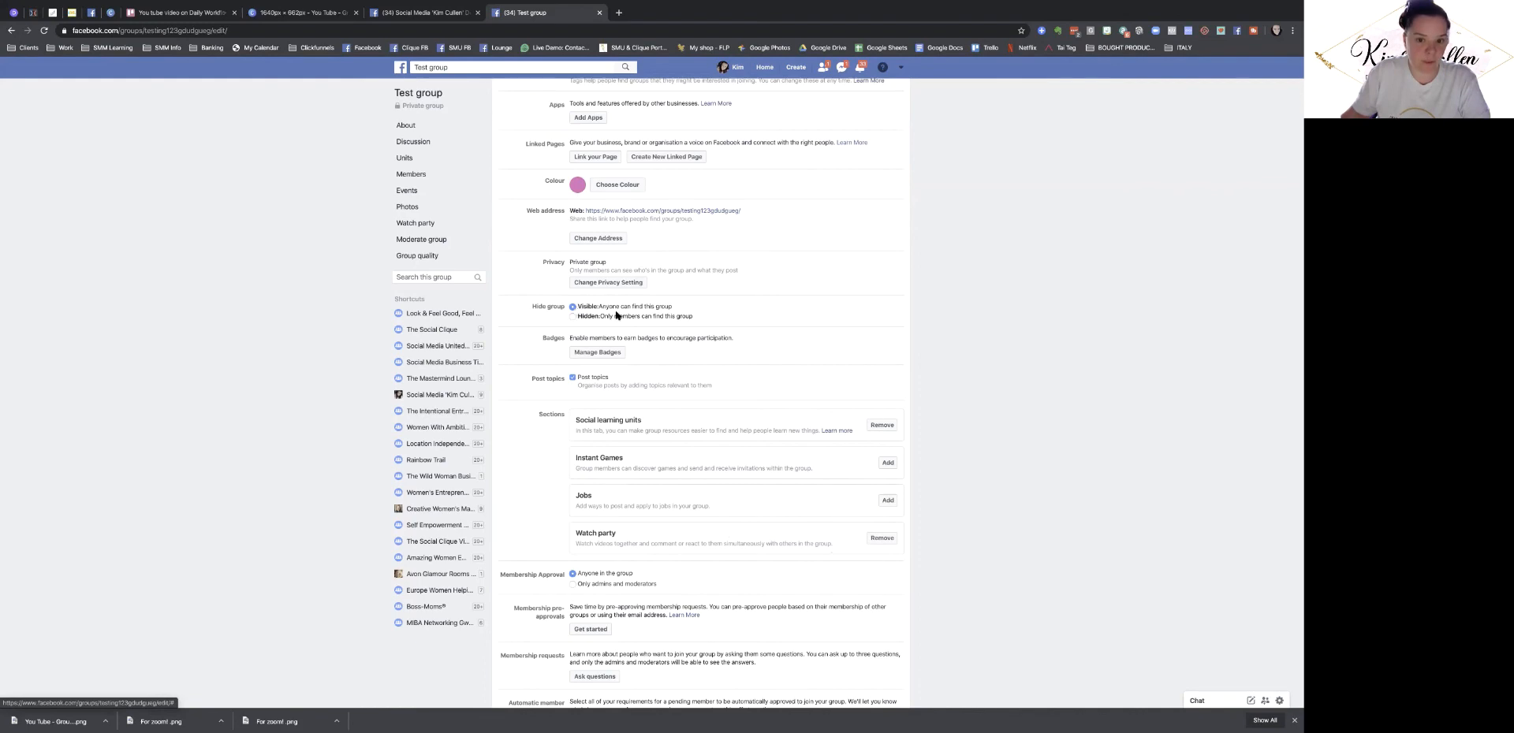
# - Review which badges are available for the group and cancel without changing them
pyautogui.scroll(-1, 638, 311)
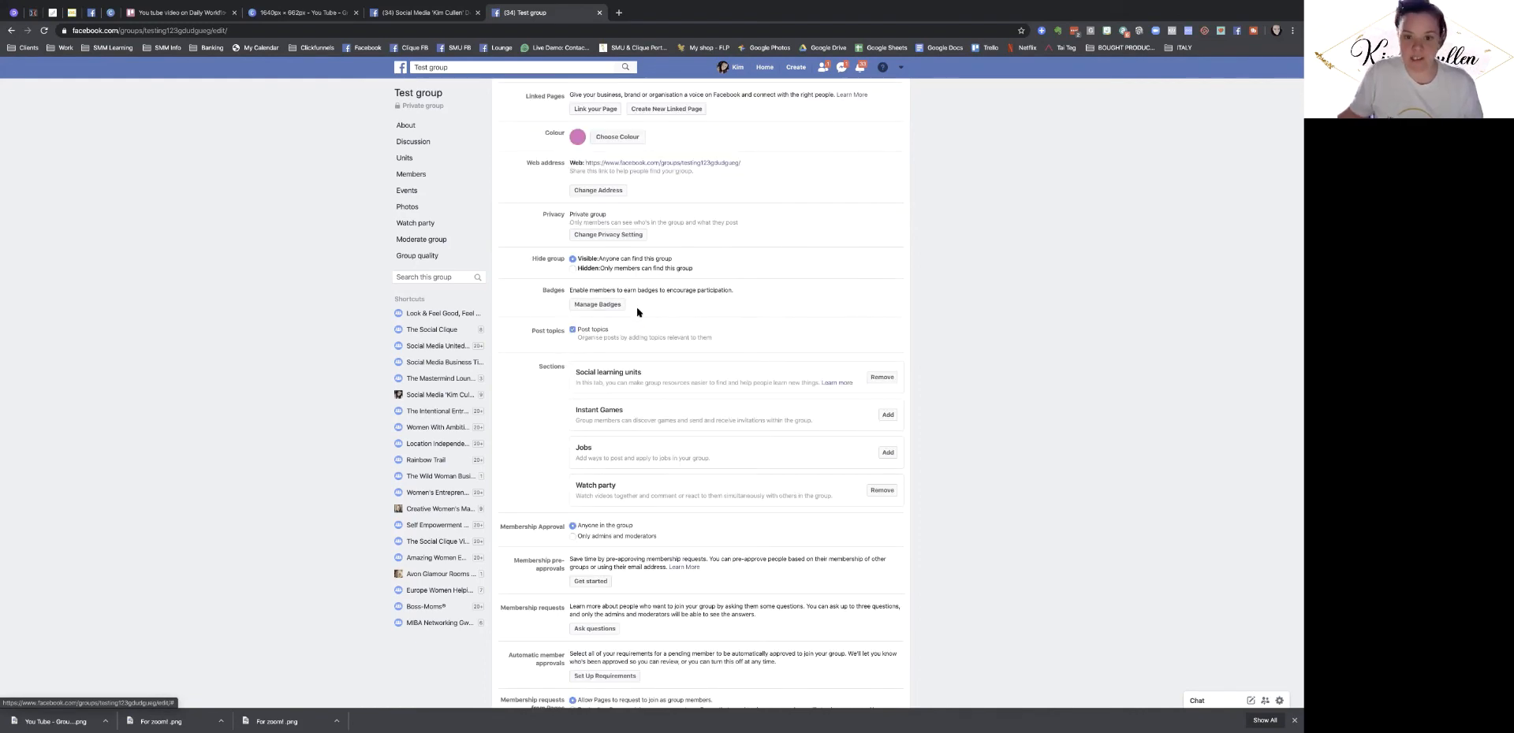
pyautogui.click(598, 305)
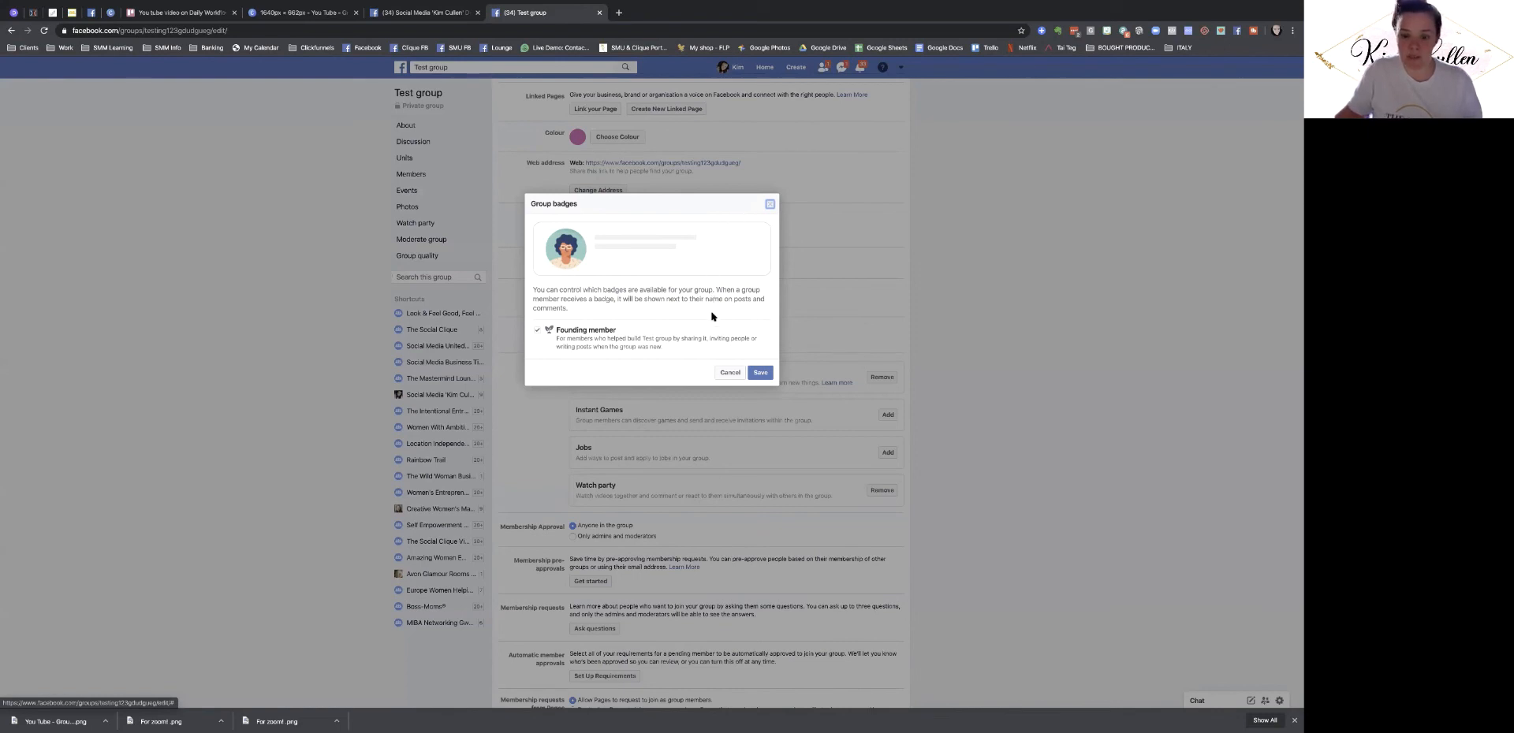
pyautogui.click(723, 372)
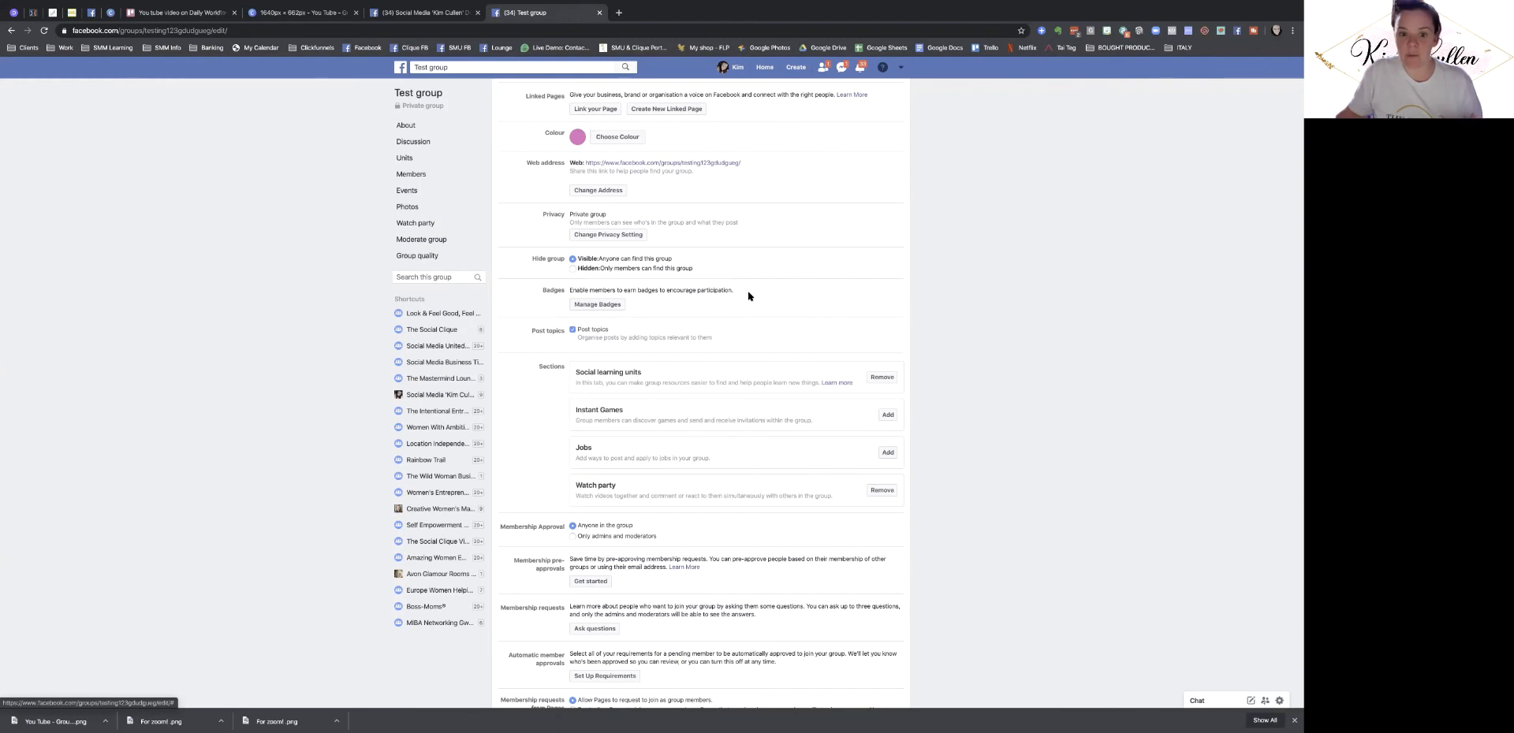
# - Restrict membership approval to "Only admins and moderators" in the group settings
pyautogui.scroll(-3, 746, 294)
pyautogui.scroll(-1, 714, 290)
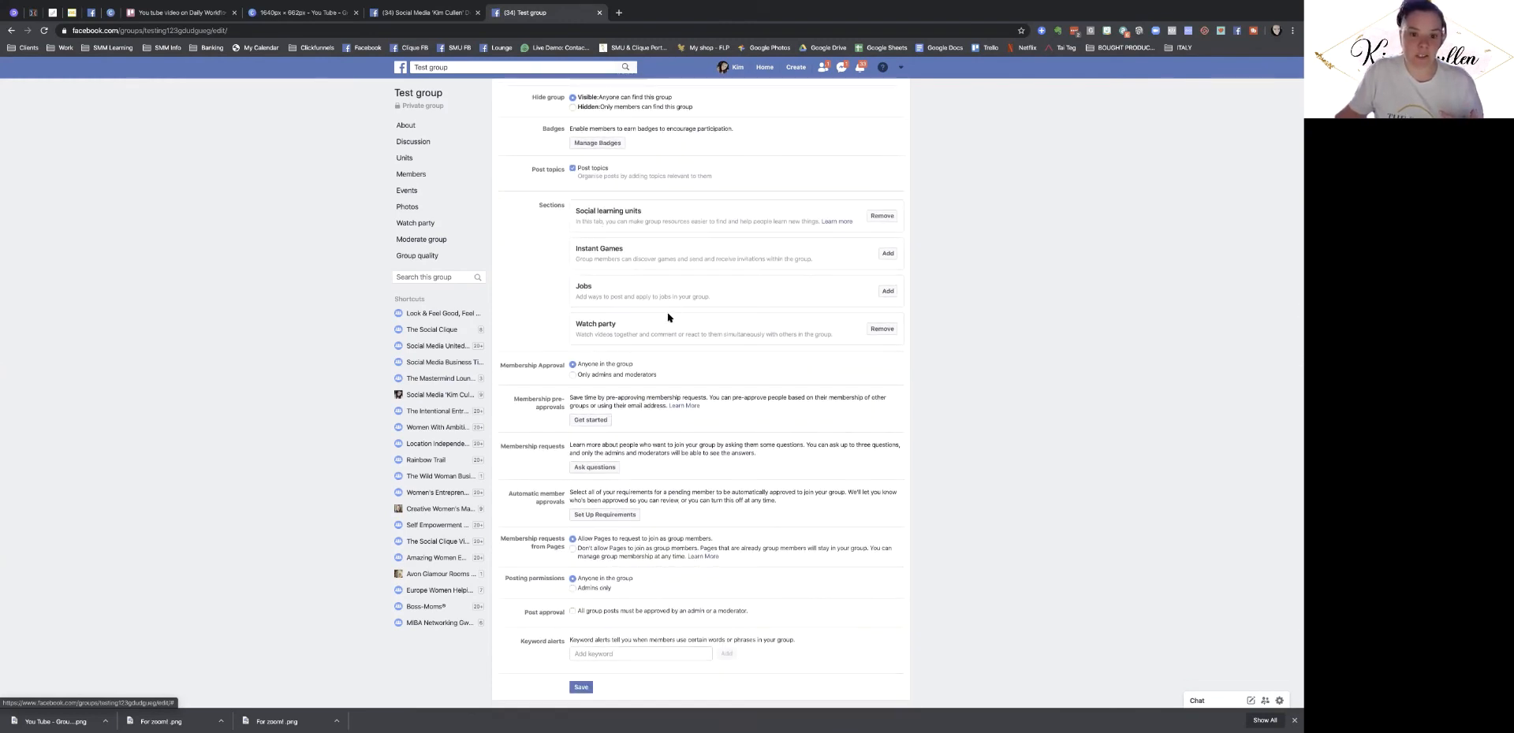
pyautogui.scroll(-1, 686, 315)
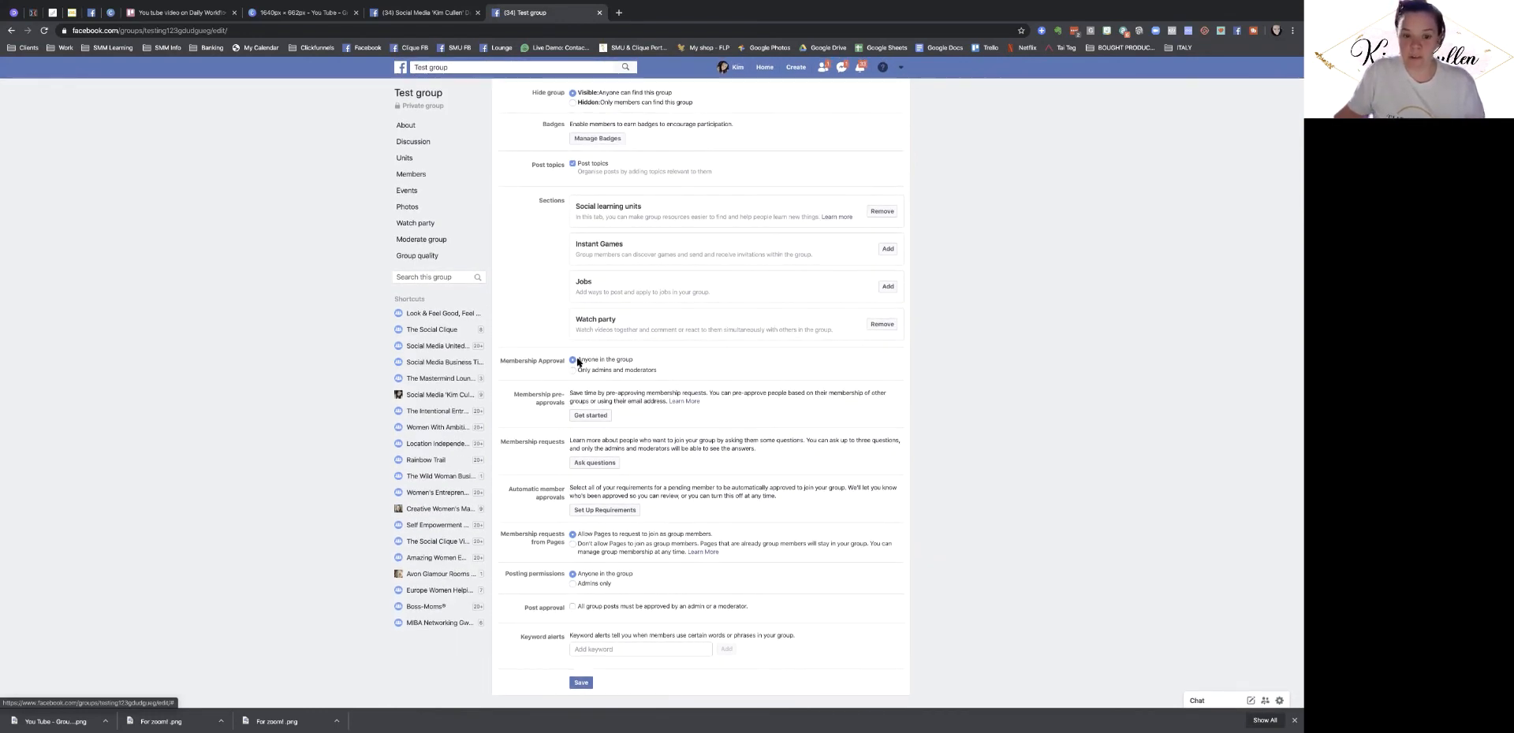
pyautogui.moveTo(577, 362); pyautogui.dragTo(633, 364)
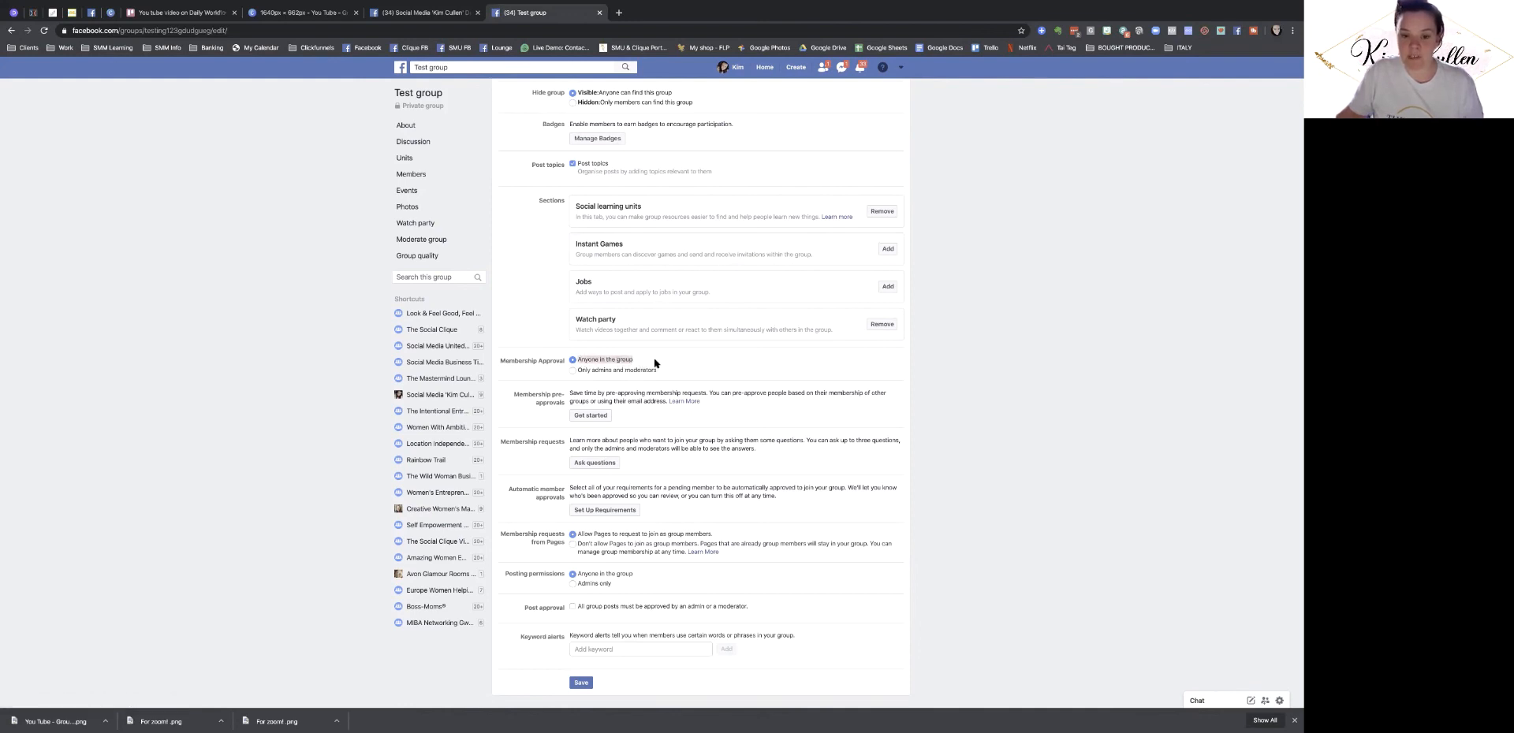
pyautogui.click(573, 370)
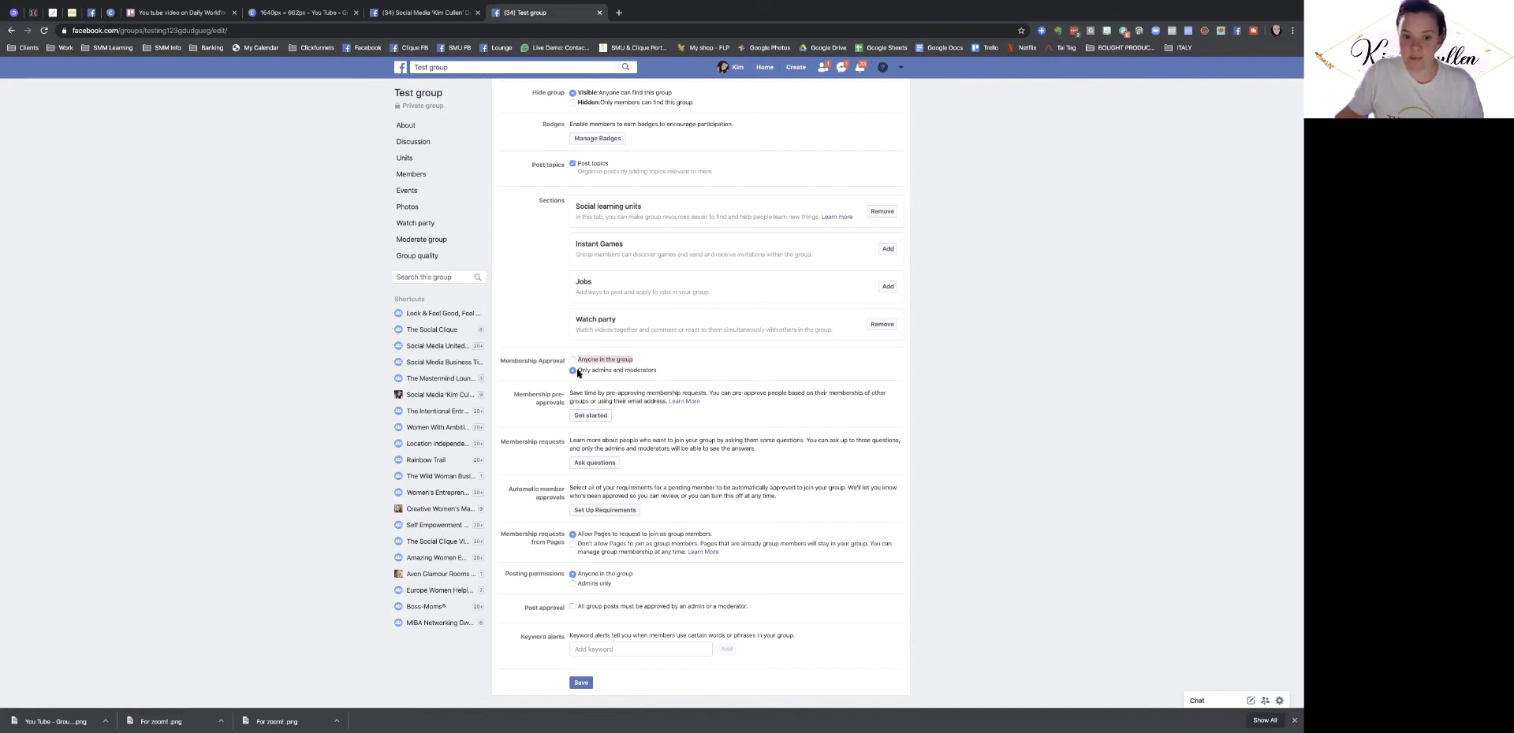
pyautogui.moveTo(574, 371); pyautogui.dragTo(666, 379)
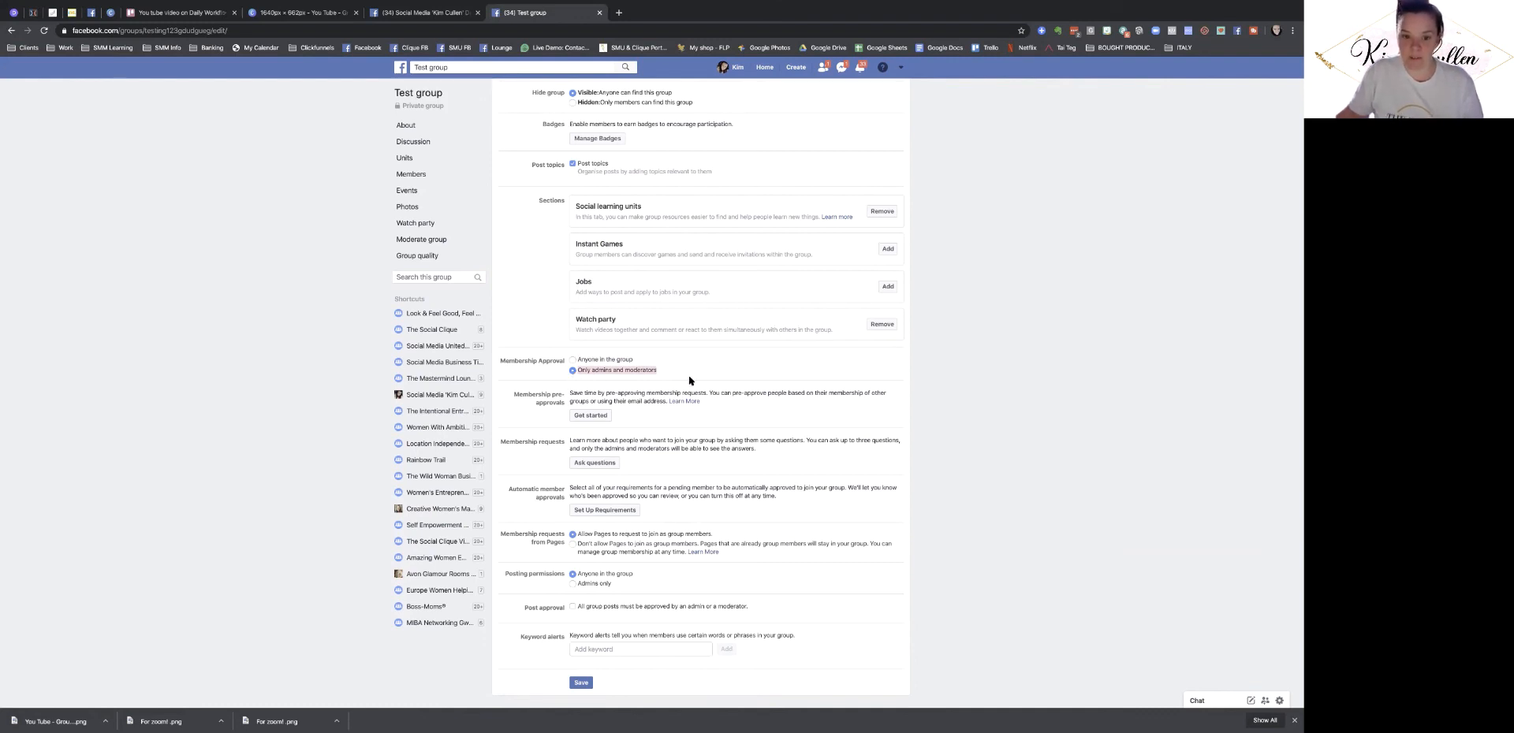
pyautogui.click(689, 381)
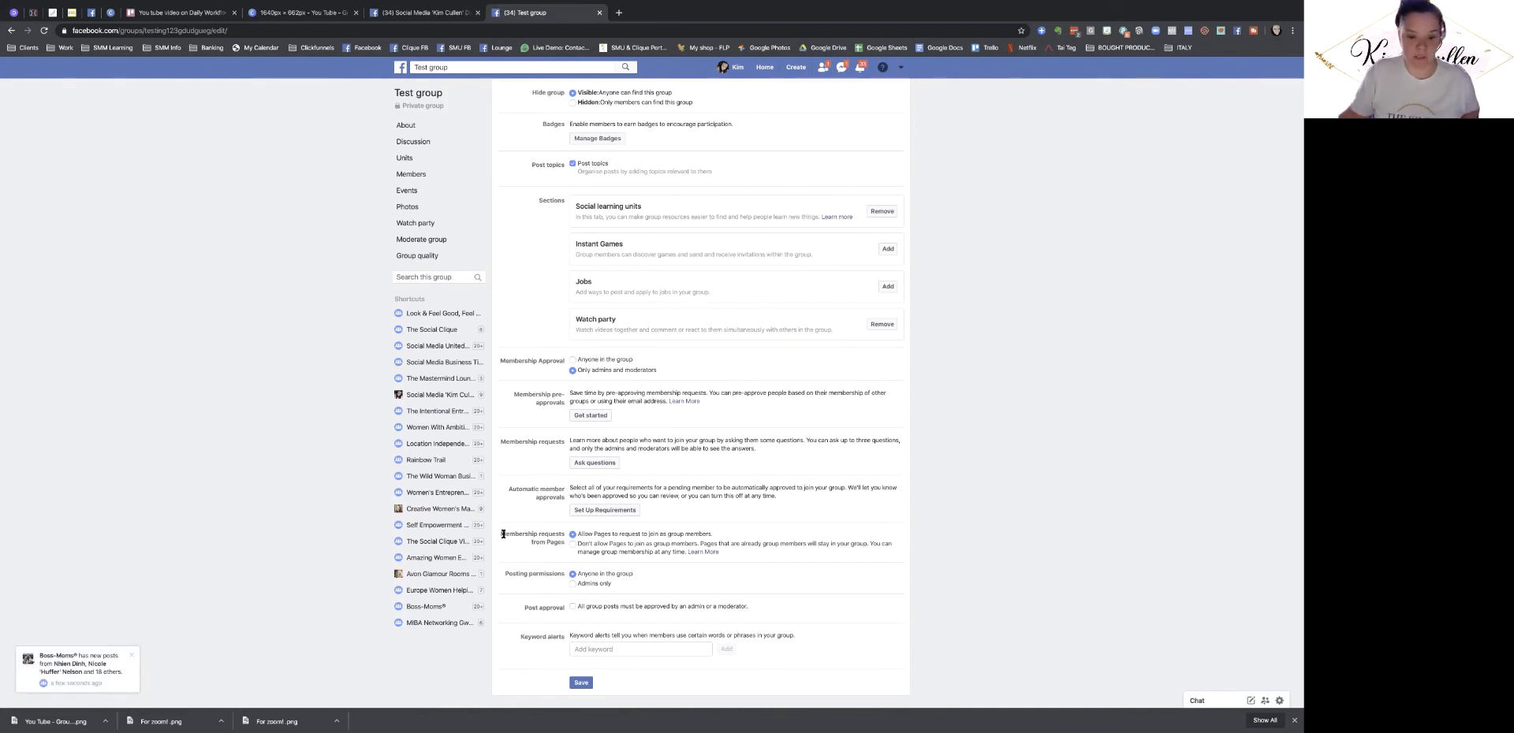
# - Set posting permissions to "Admins only", require admin or moderator approval for all group posts, and save the group settings
pyautogui.moveTo(503, 534); pyautogui.dragTo(562, 539)
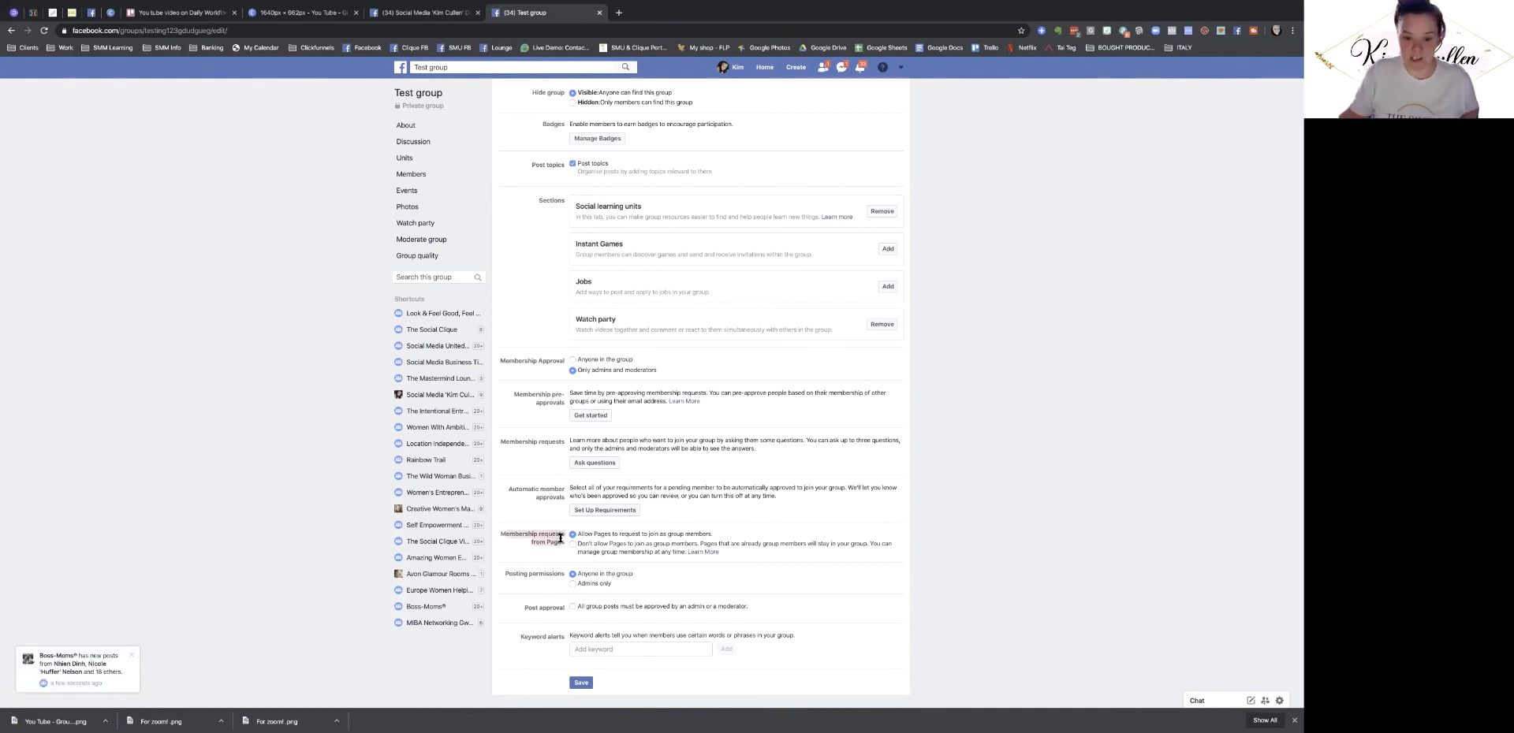
pyautogui.click(588, 540)
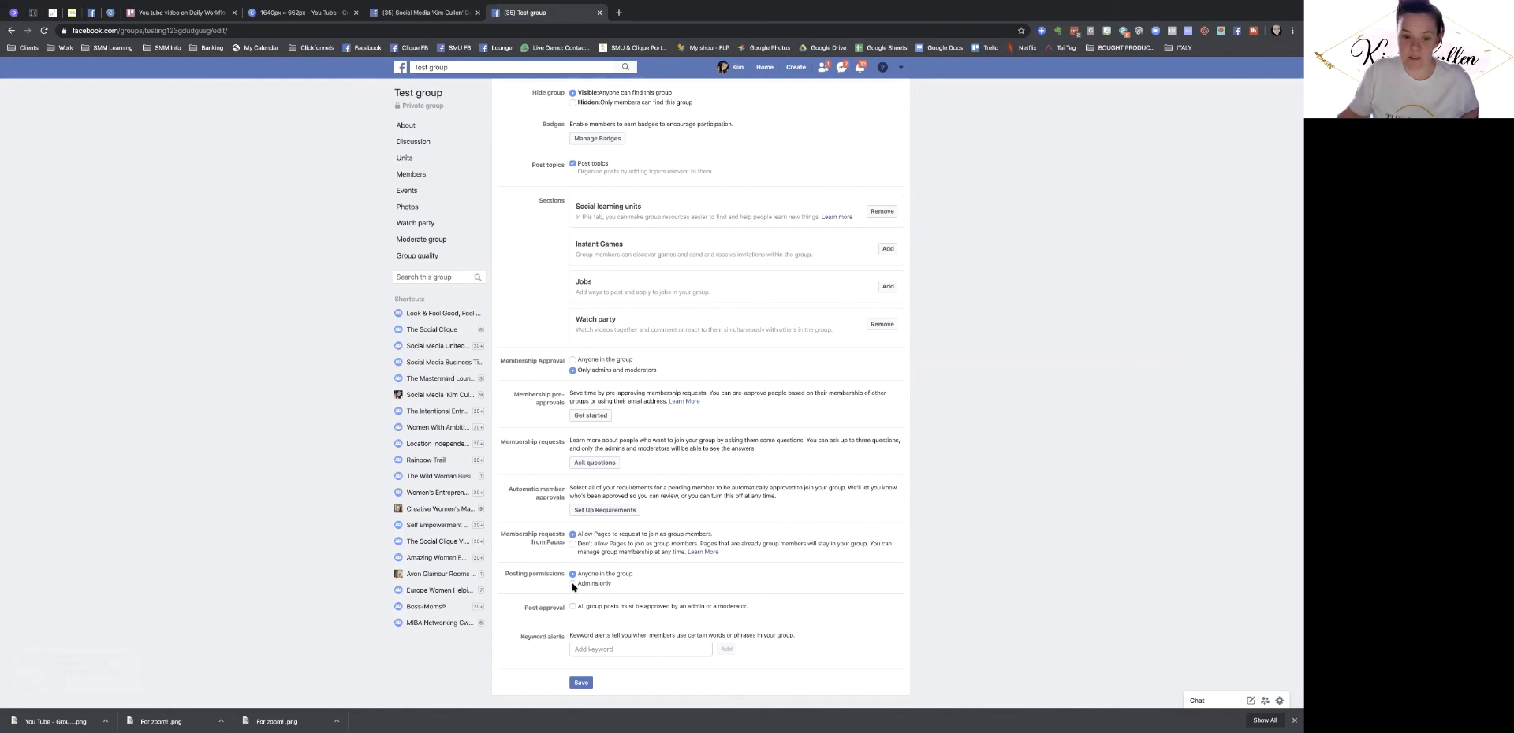
pyautogui.moveTo(584, 587); pyautogui.dragTo(609, 587)
pyautogui.click(682, 580)
pyautogui.moveTo(525, 609); pyautogui.dragTo(562, 607)
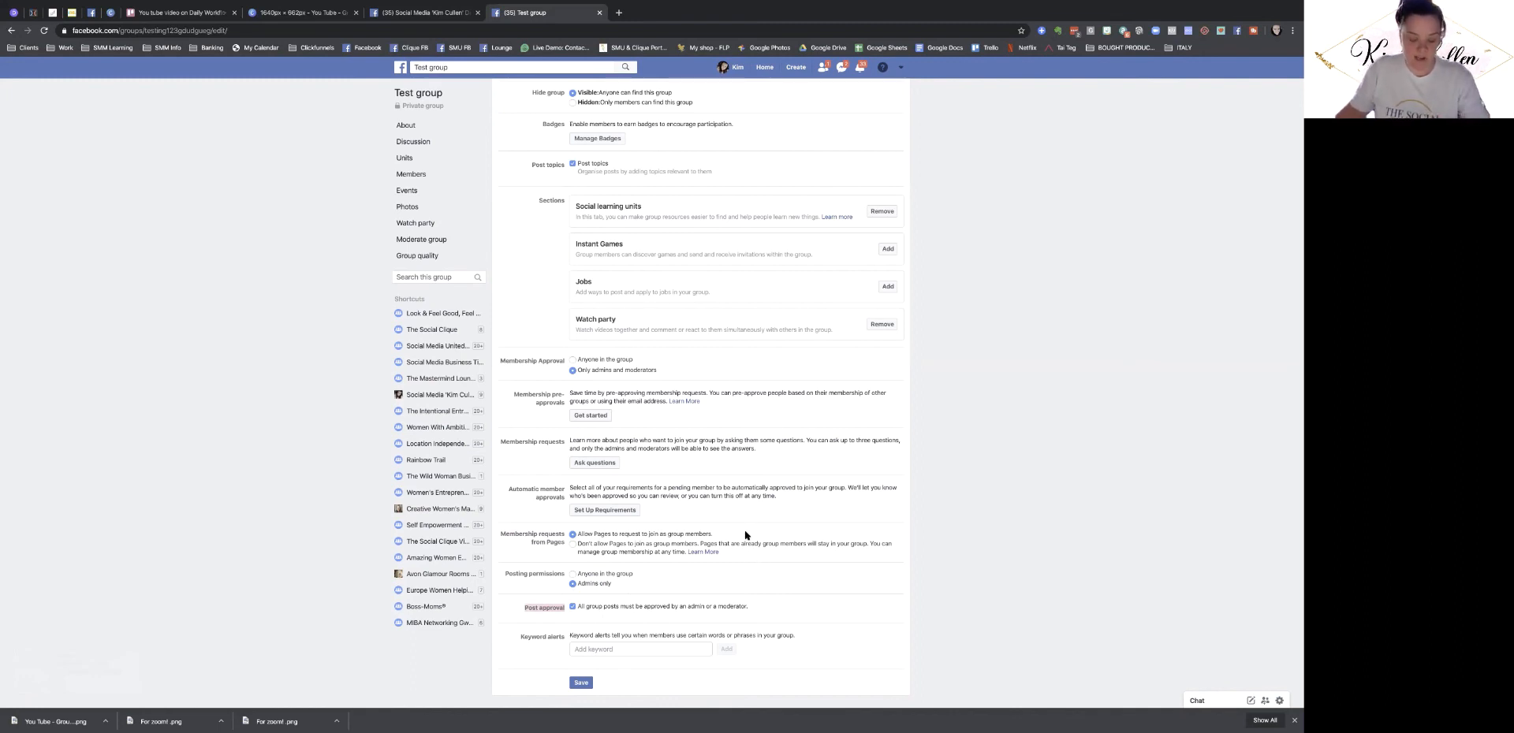
pyautogui.scroll(-1, 750, 531)
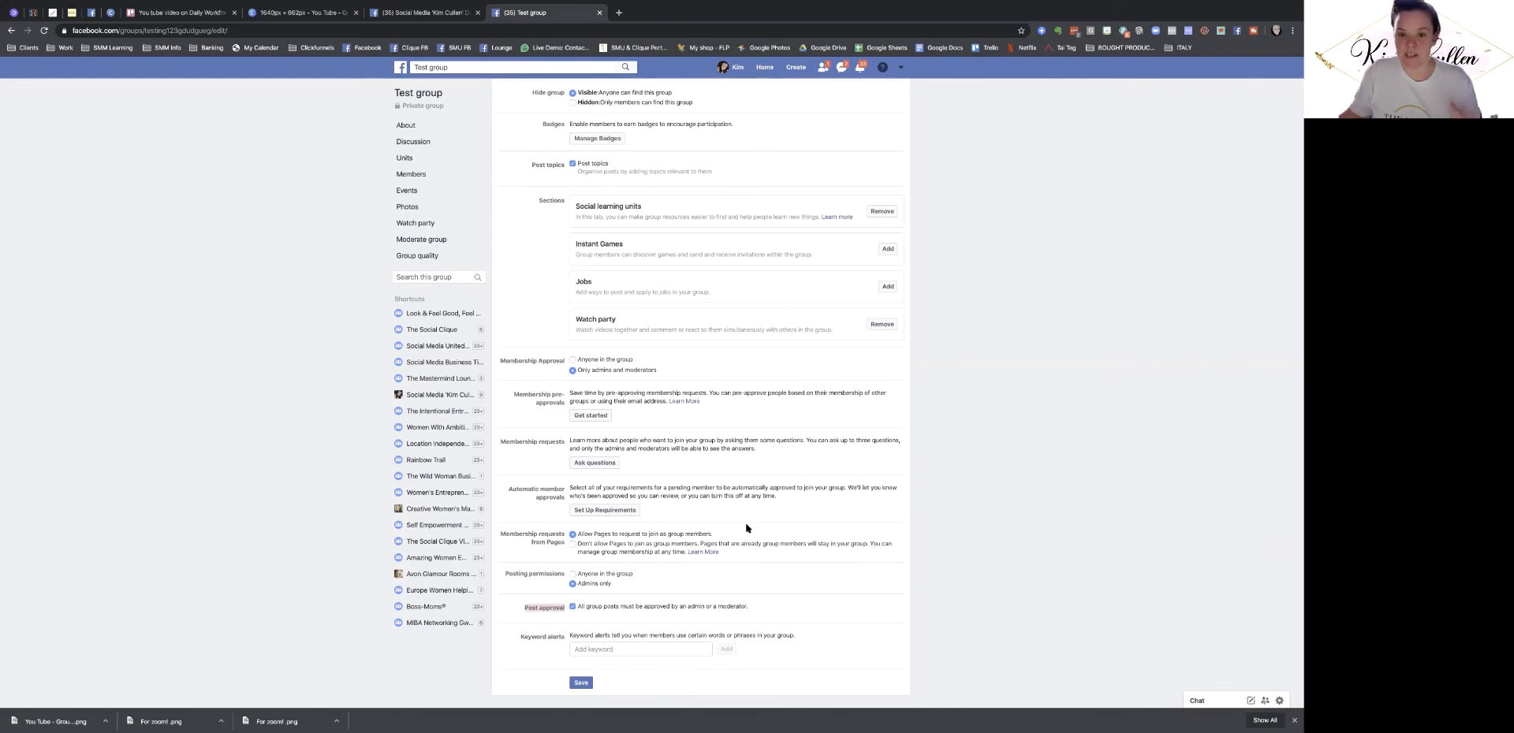
pyautogui.scroll(4, 745, 525)
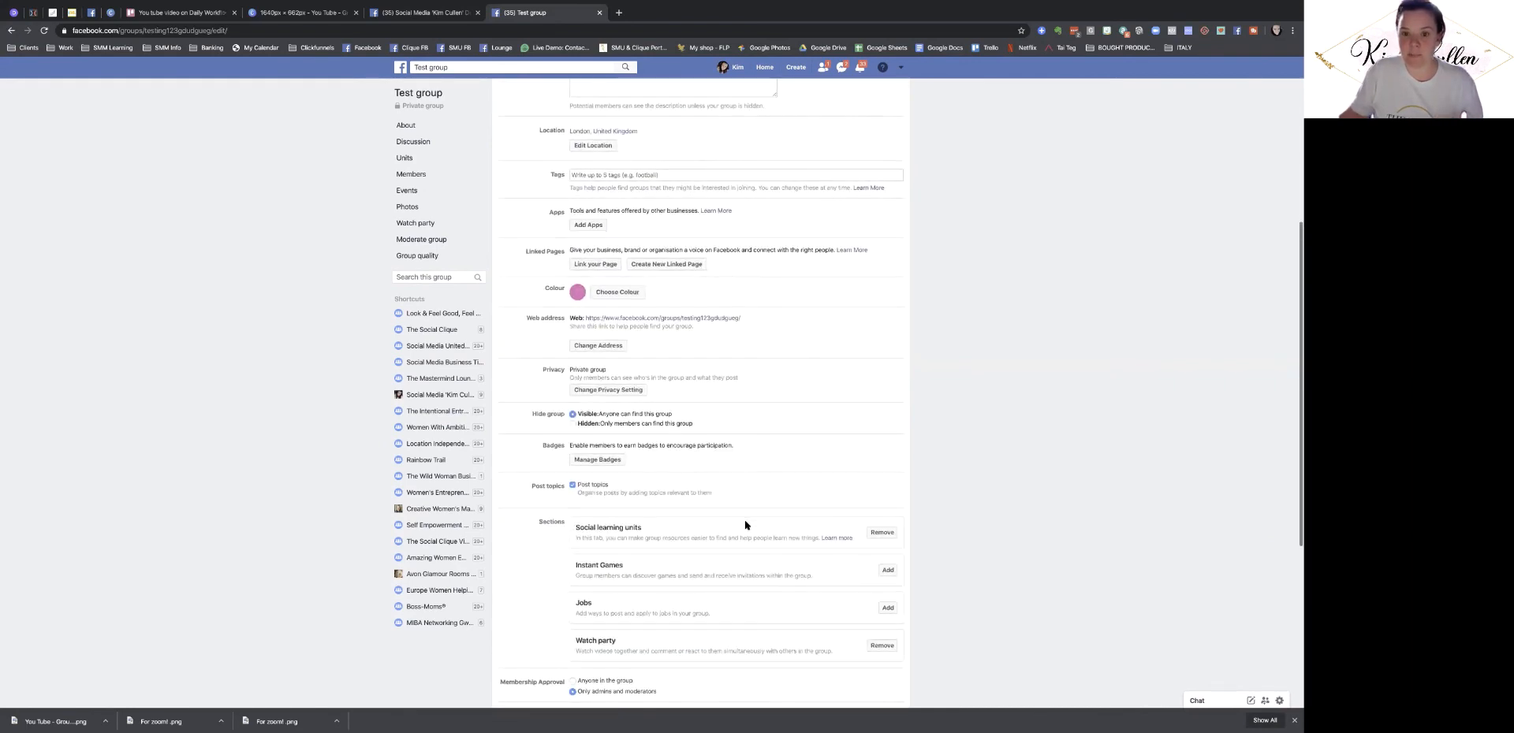
pyautogui.scroll(-4, 745, 525)
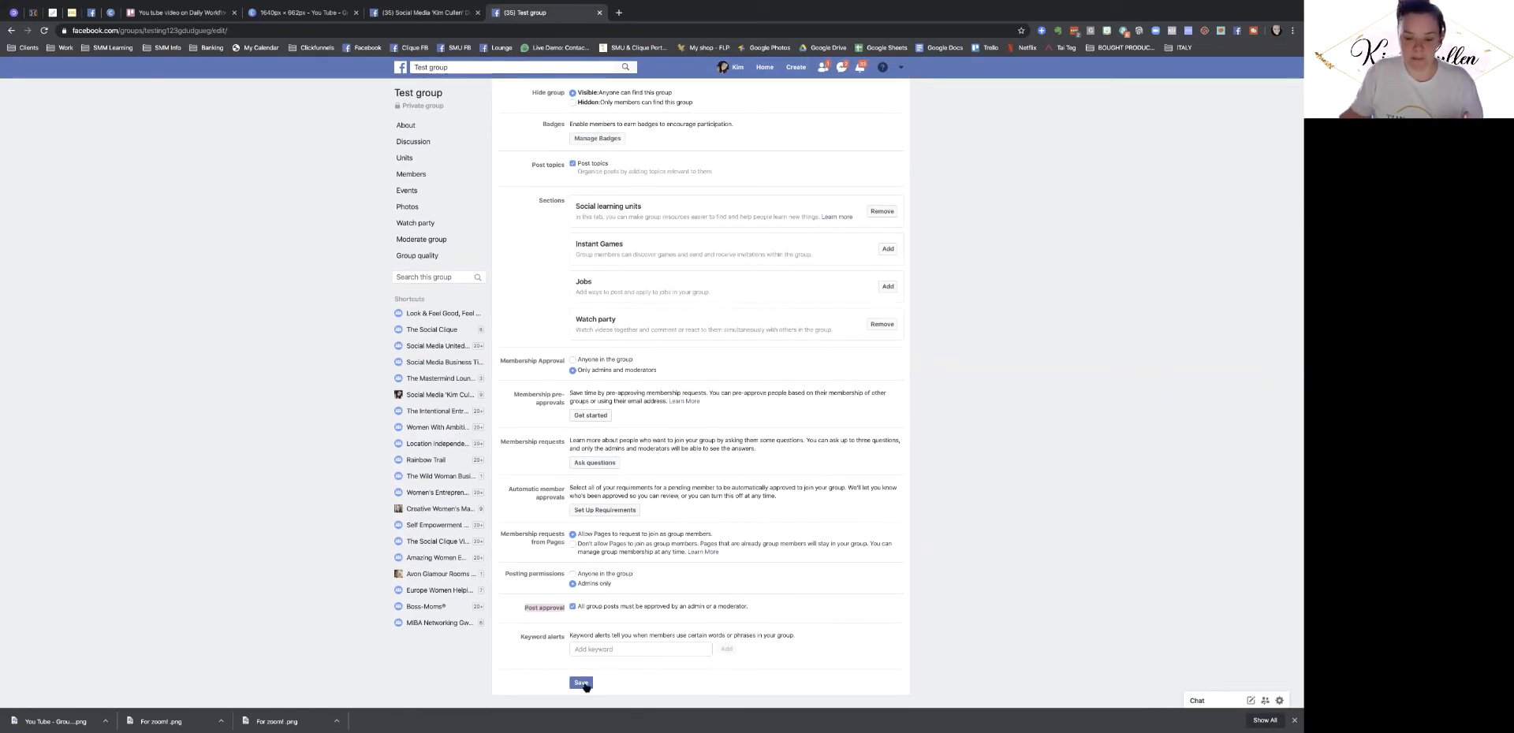
pyautogui.click(582, 684)
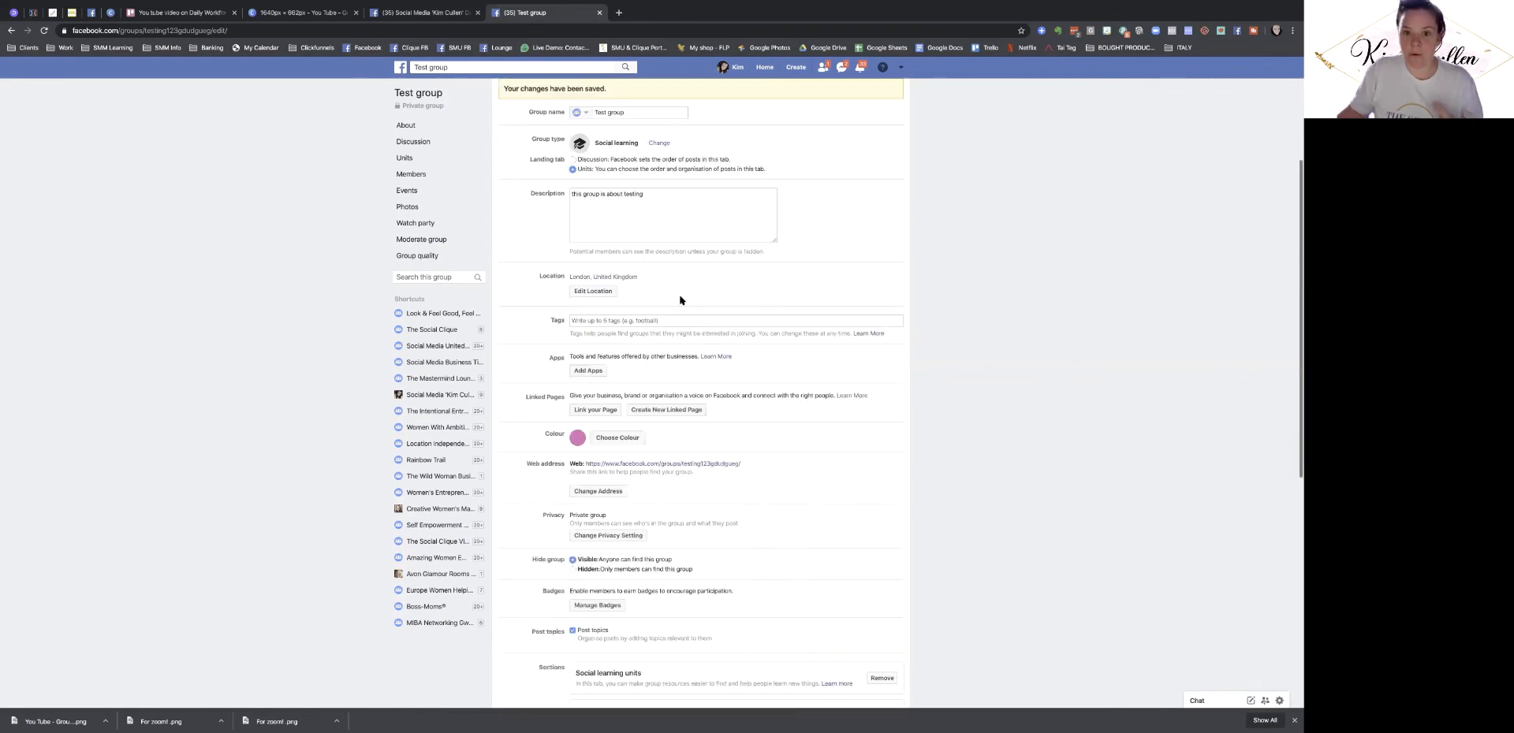
# - Open the group's discussion page and look through its recent activity and the suggested friends to invite
pyautogui.scroll(1, 791, 250)
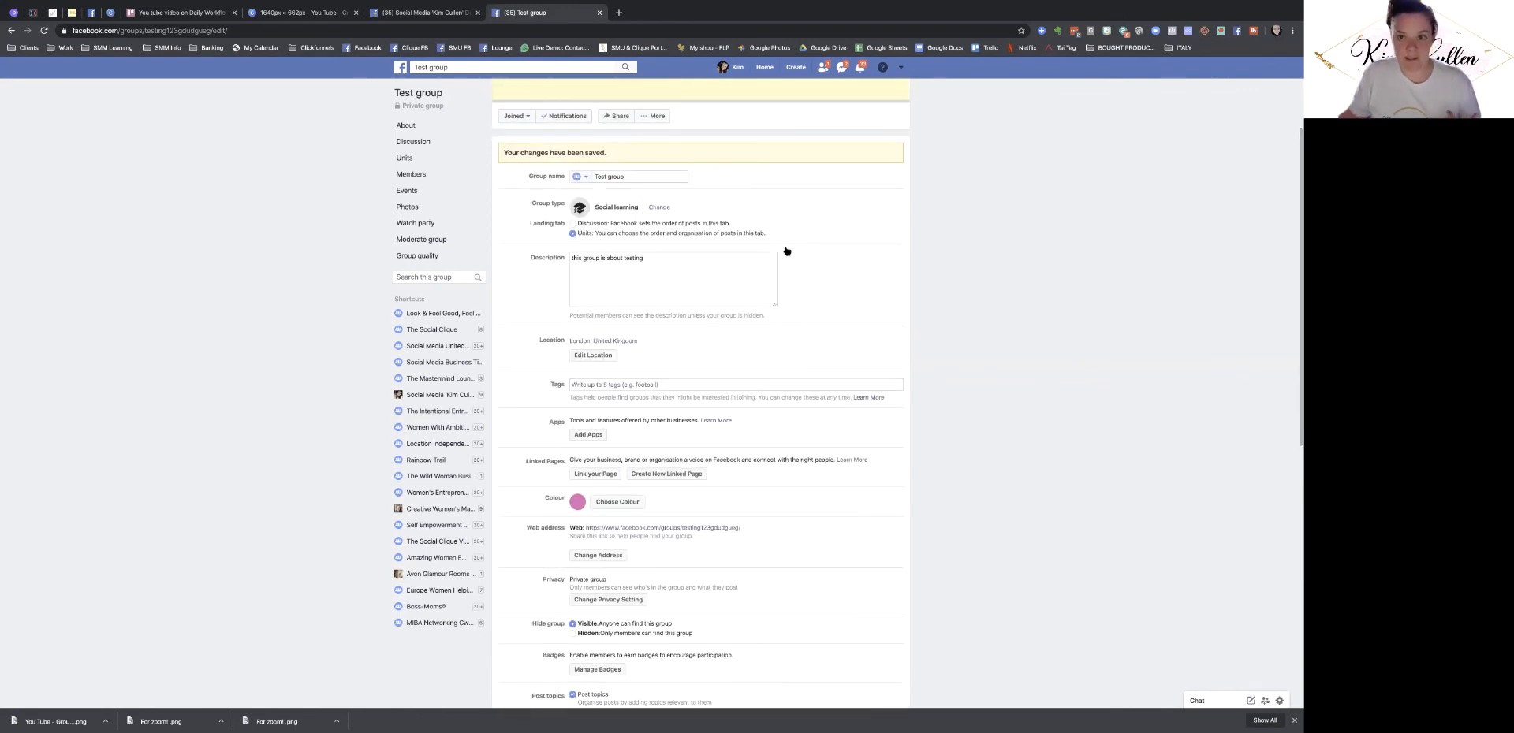
pyautogui.click(413, 142)
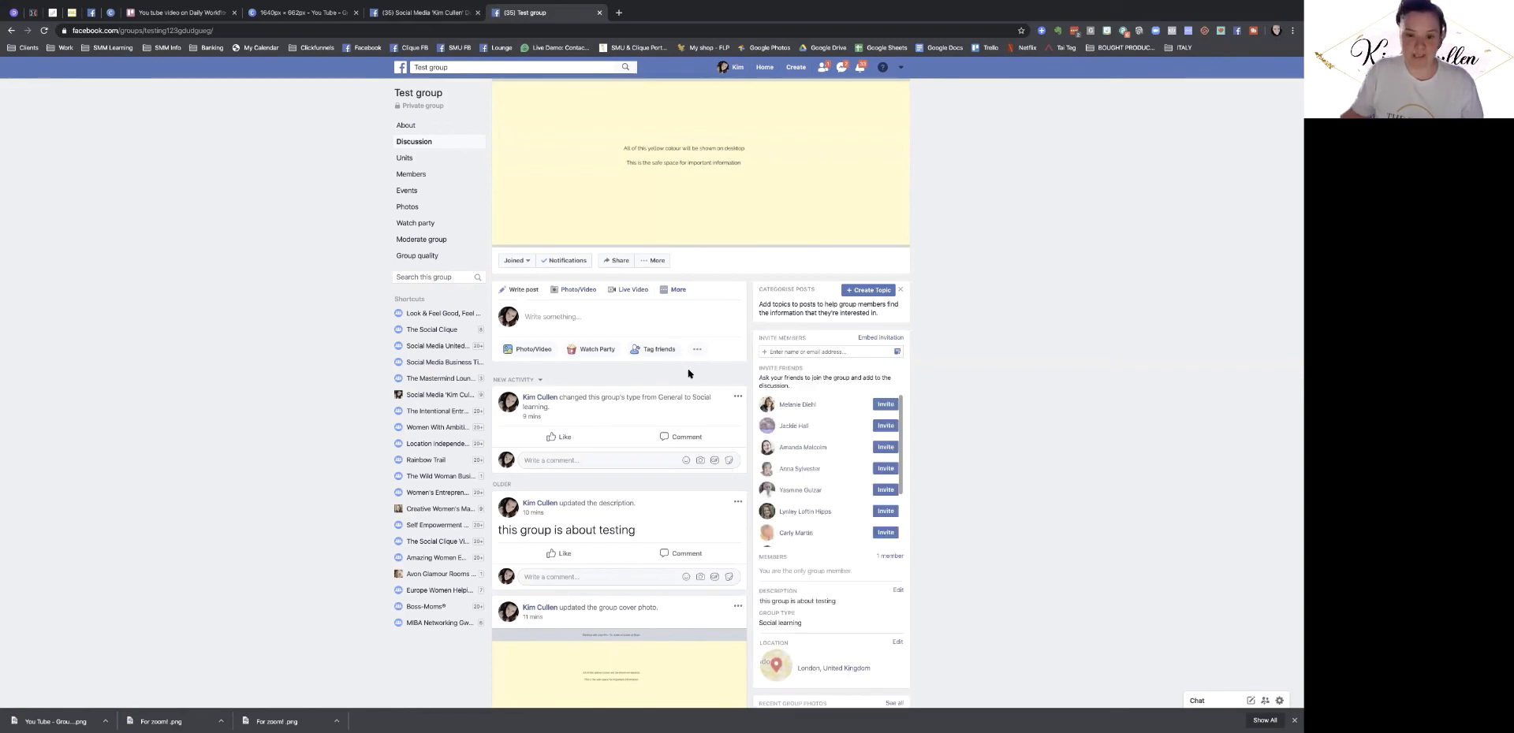
pyautogui.scroll(-3, 654, 365)
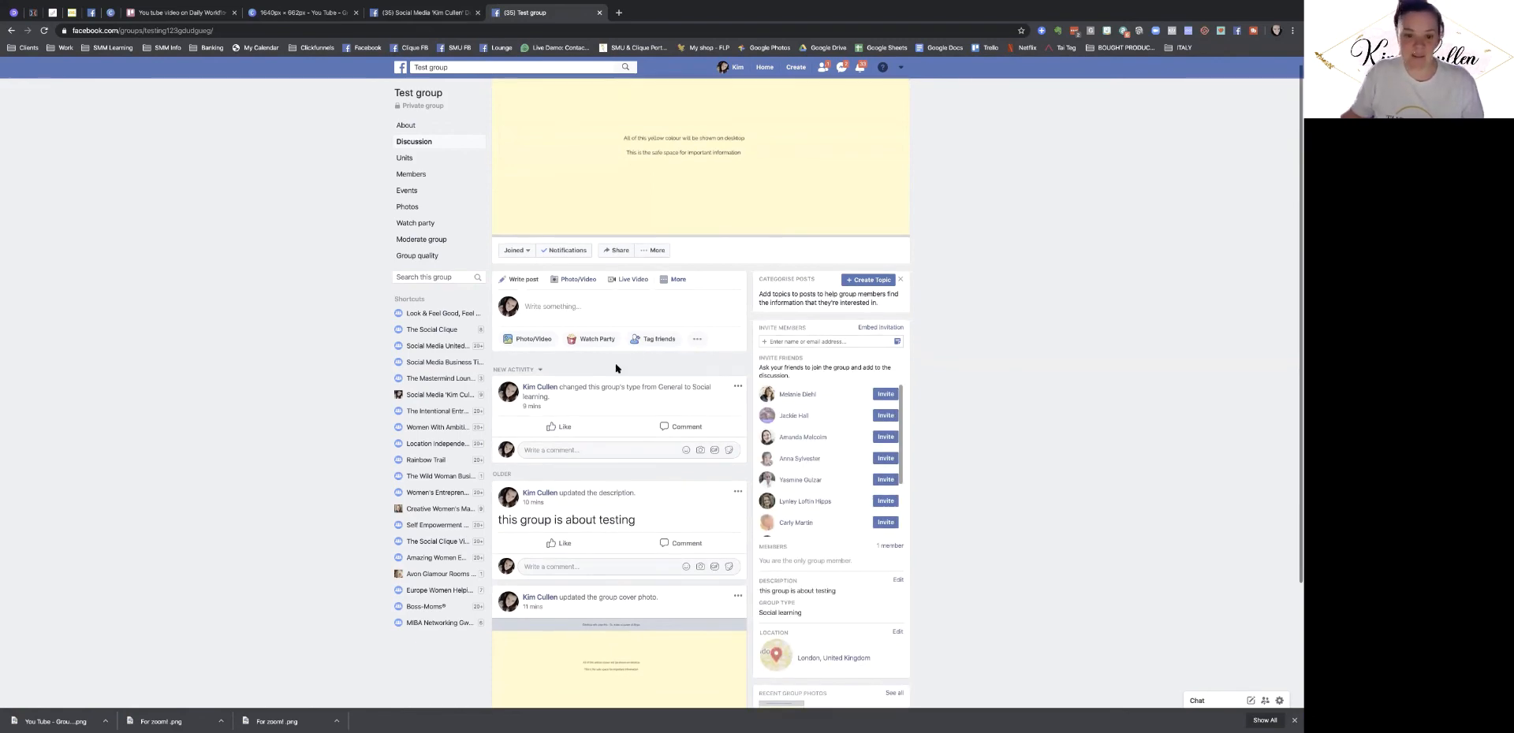
pyautogui.scroll(2, 710, 399)
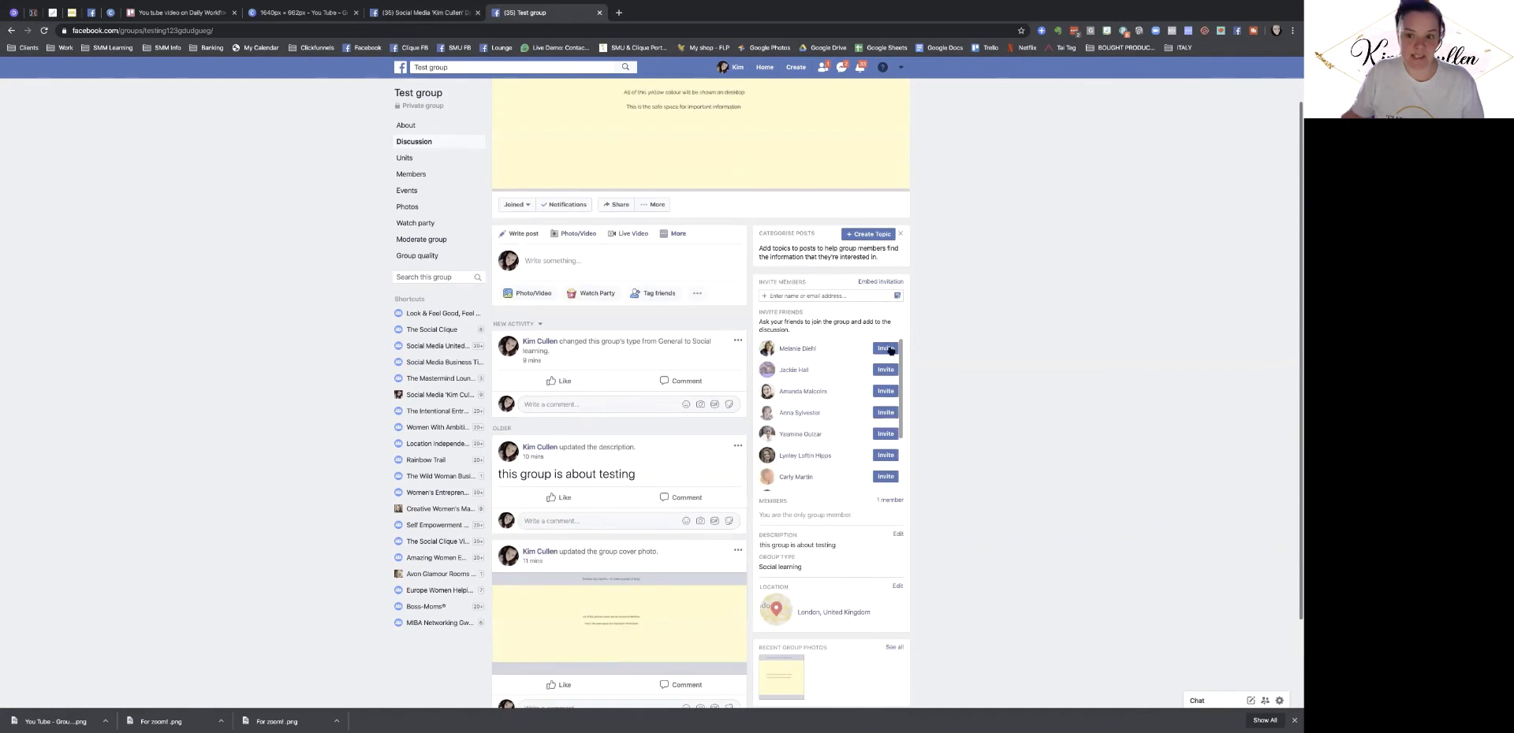
pyautogui.scroll(-2, 888, 447)
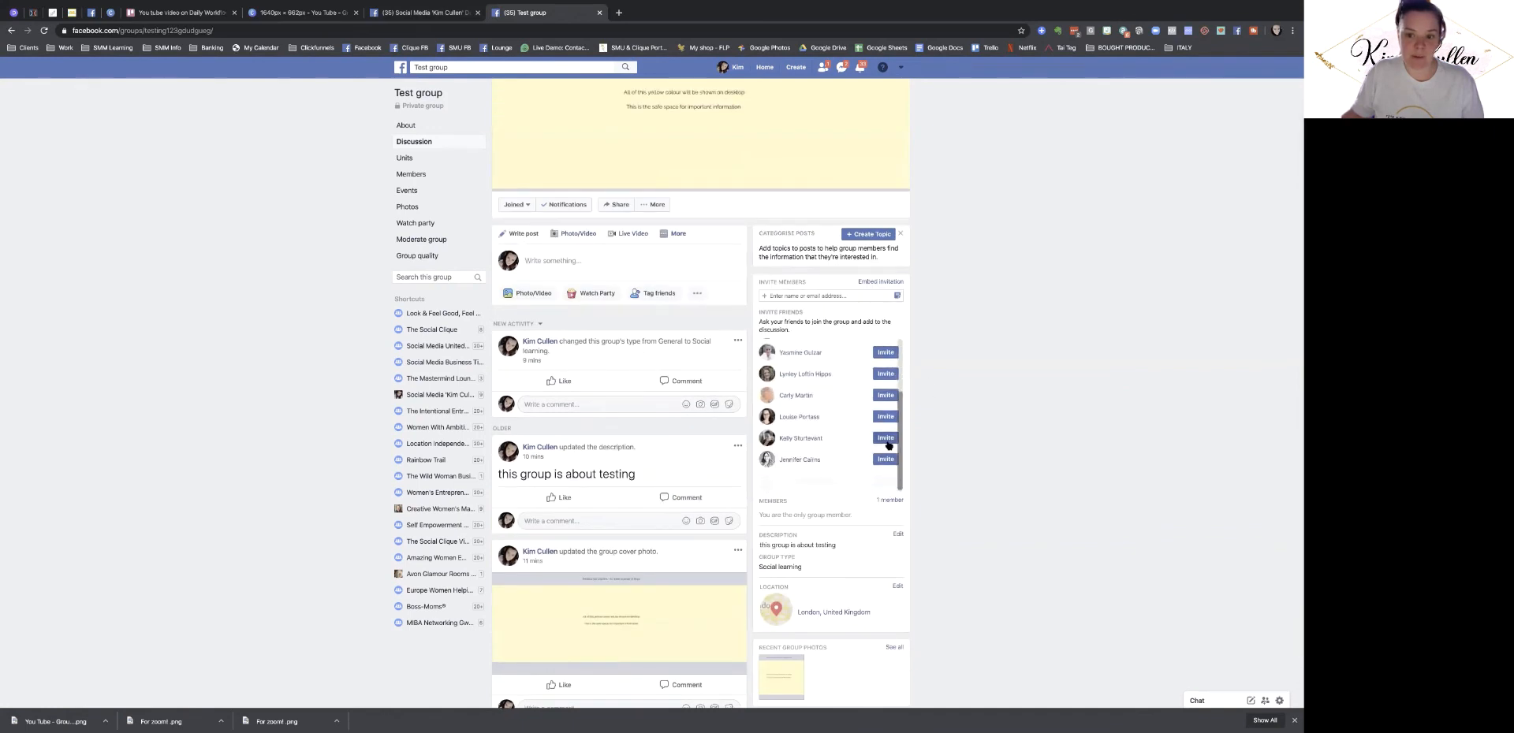
pyautogui.scroll(2, 774, 398)
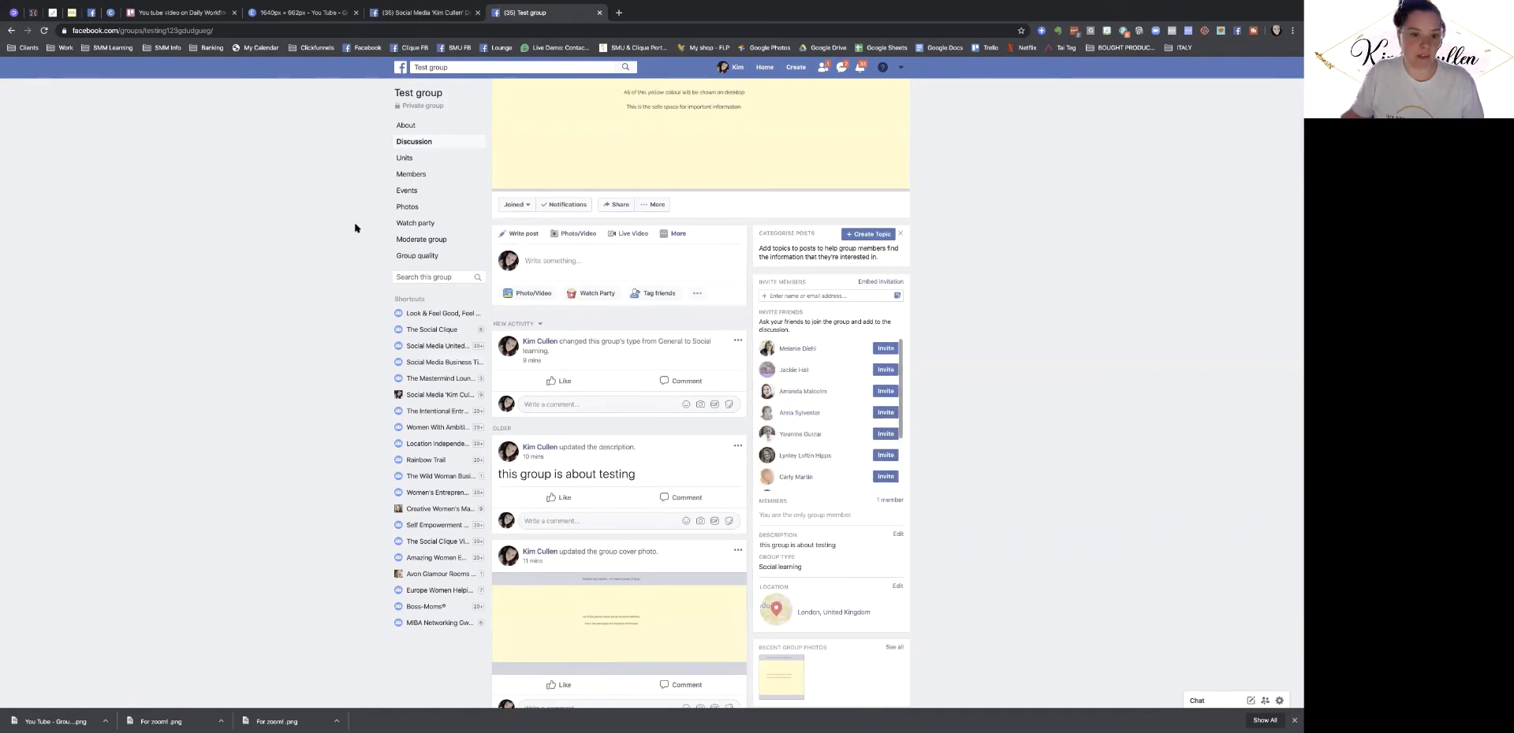